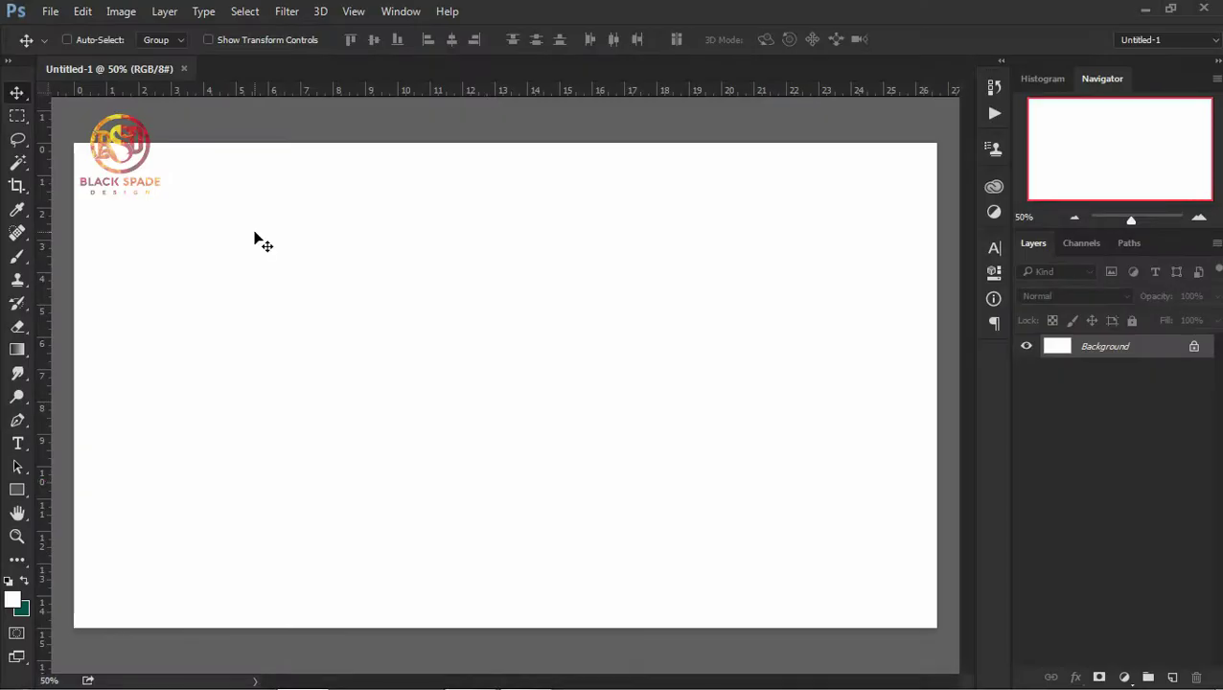
# - Draw a black circle at the lower left and thin its stroke to 99.69 pt to form a ring
pyautogui.rightClick(18, 489)
pyautogui.click(109, 521)
pyautogui.moveTo(173, 395); pyautogui.dragTo(322, 545)
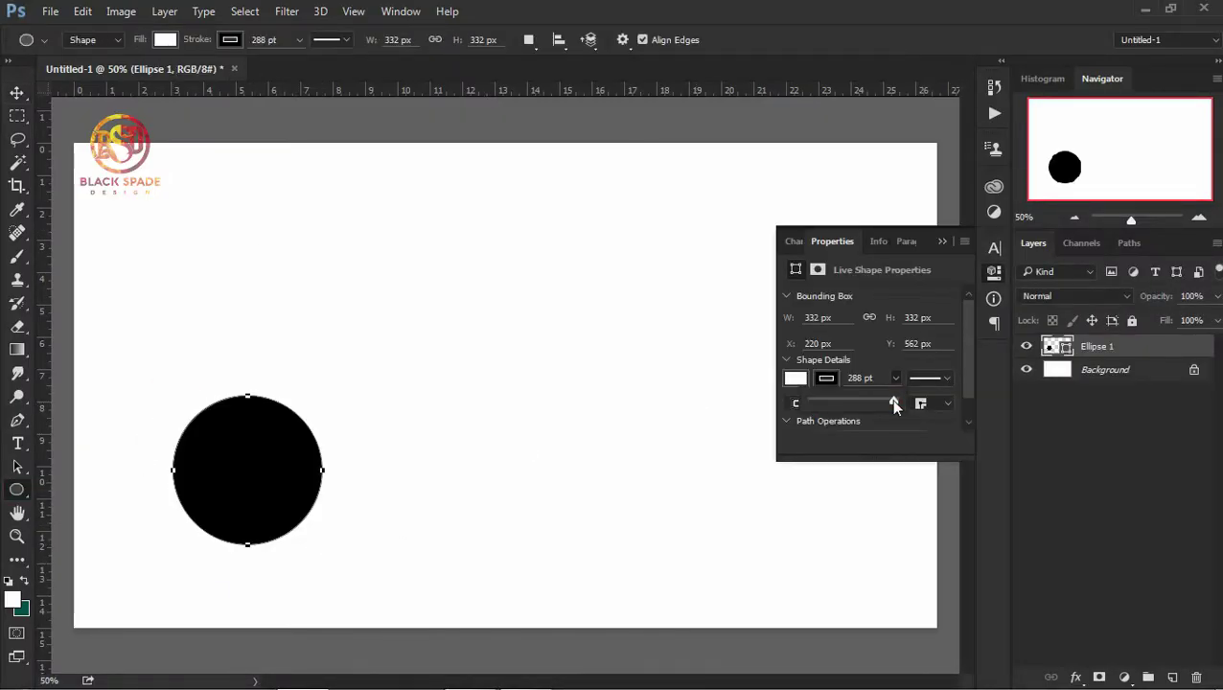
pyautogui.moveTo(894, 402); pyautogui.dragTo(879, 404)
# - Shift the ring slightly to the left
pyautogui.press('v')
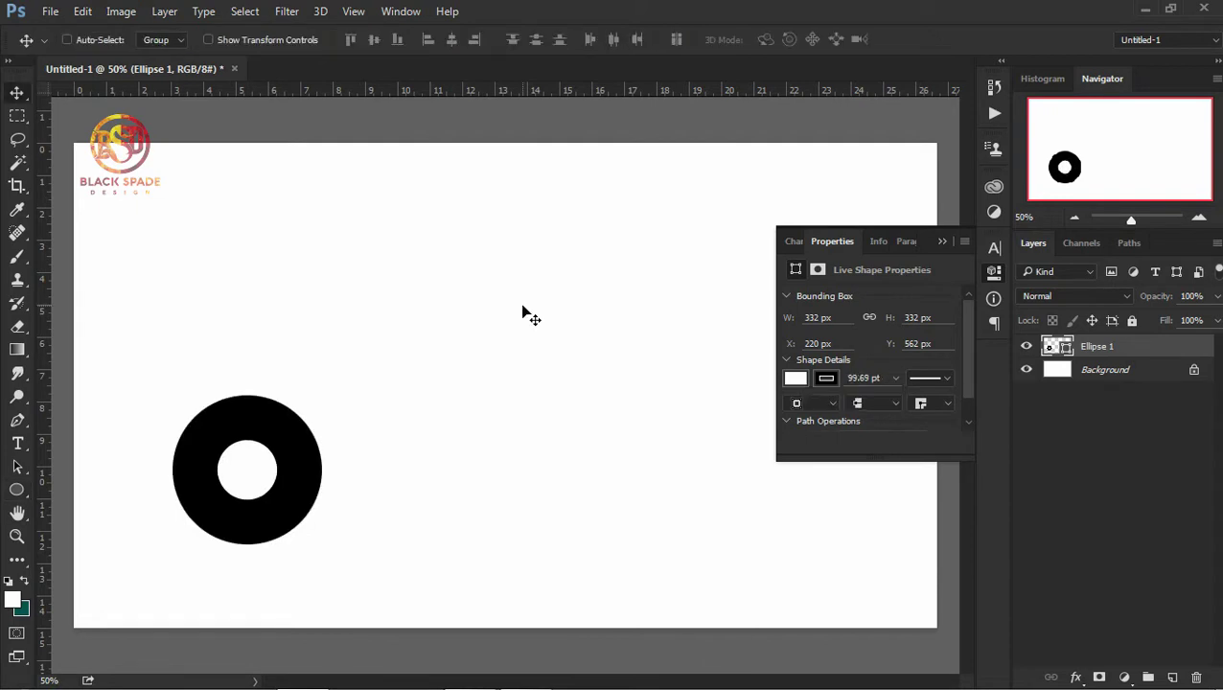
pyautogui.moveTo(276, 470); pyautogui.dragTo(260, 467)
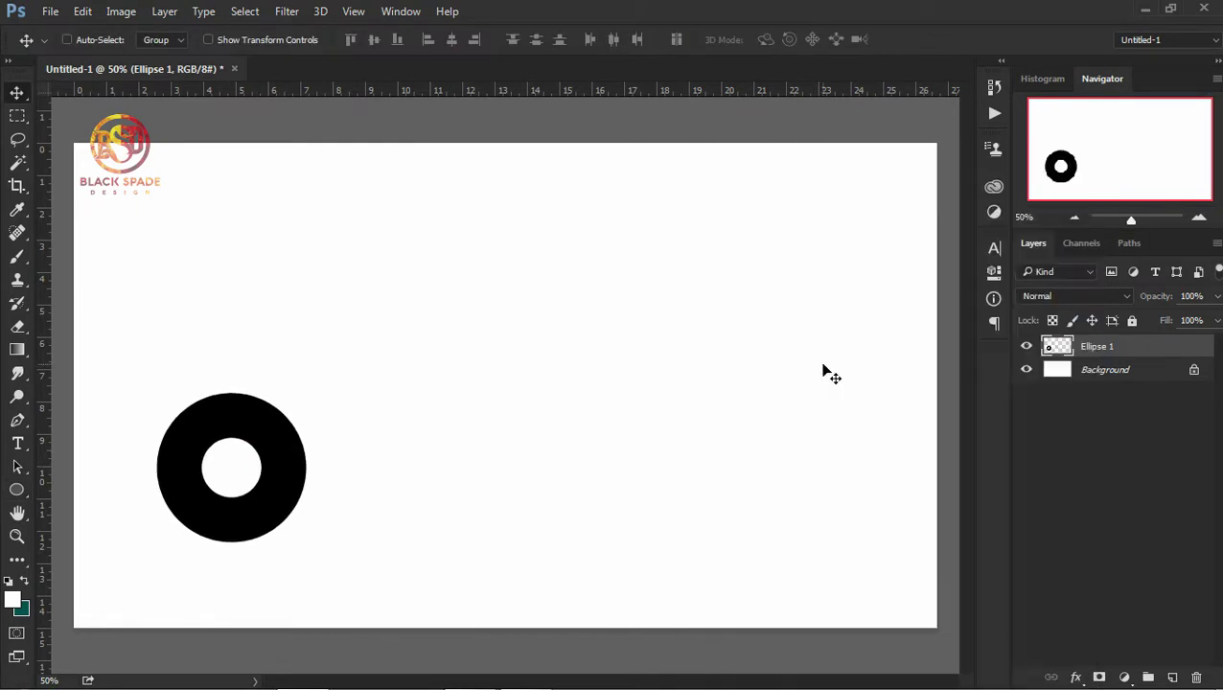
pyautogui.hotkey('shift', 'Left')
pyautogui.hotkey('shift', 'Left')
pyautogui.hotkey('shift', 'Left')
# - Zoom in and lay out guides around the ring, including a vertical one at 6.188 in
pyautogui.hotkey('ctrl', ';')
pyautogui.press('z')
pyautogui.click(502, 376)
pyautogui.press('v')
pyautogui.moveTo(425, 339); pyautogui.dragTo(424, 338)
pyautogui.moveTo(272, 305); pyautogui.dragTo(365, 300)
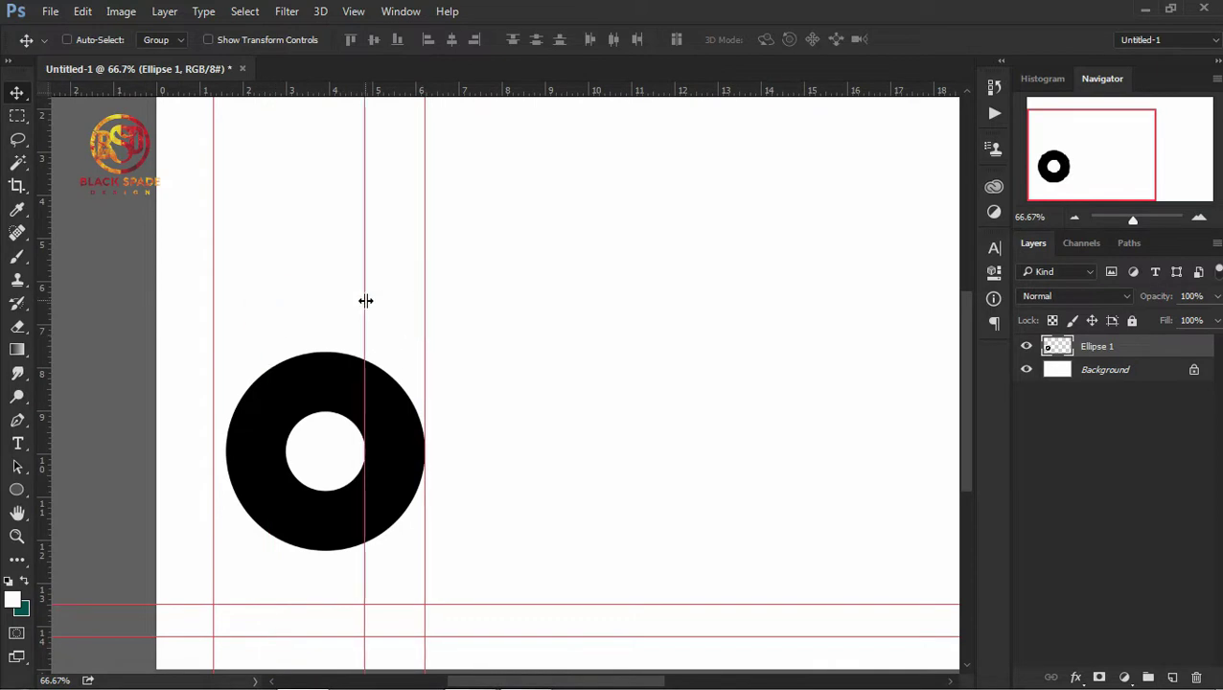
# - Draw a tall half-transparent stem between the guides and align it with the ring's edge
pyautogui.click(16, 489)
pyautogui.moveTo(363, 200); pyautogui.dragTo(424, 435)
pyautogui.rightClick(1091, 347)
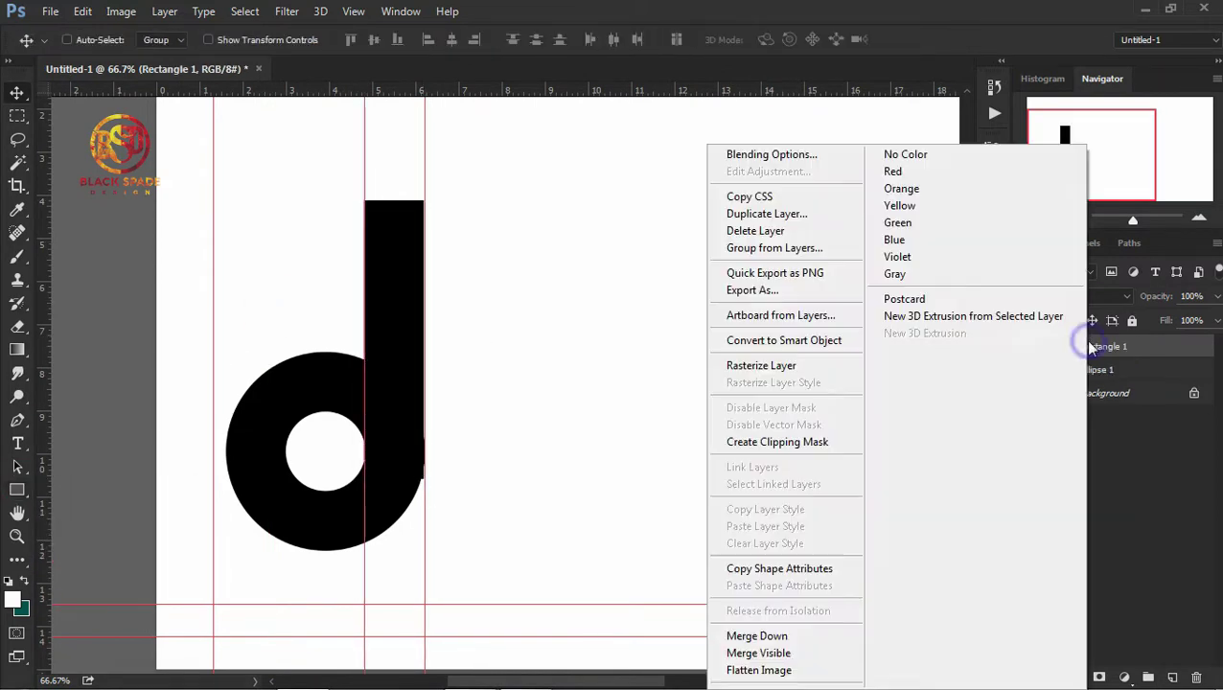
pyautogui.press('Escape')
pyautogui.press('5')
pyautogui.keyDown('ctrl'); pyautogui.click(416, 350); pyautogui.keyUp('ctrl')
pyautogui.moveTo(418, 341); pyautogui.dragTo(549, 331)
pyautogui.moveTo(466, 312); pyautogui.dragTo(467, 311)
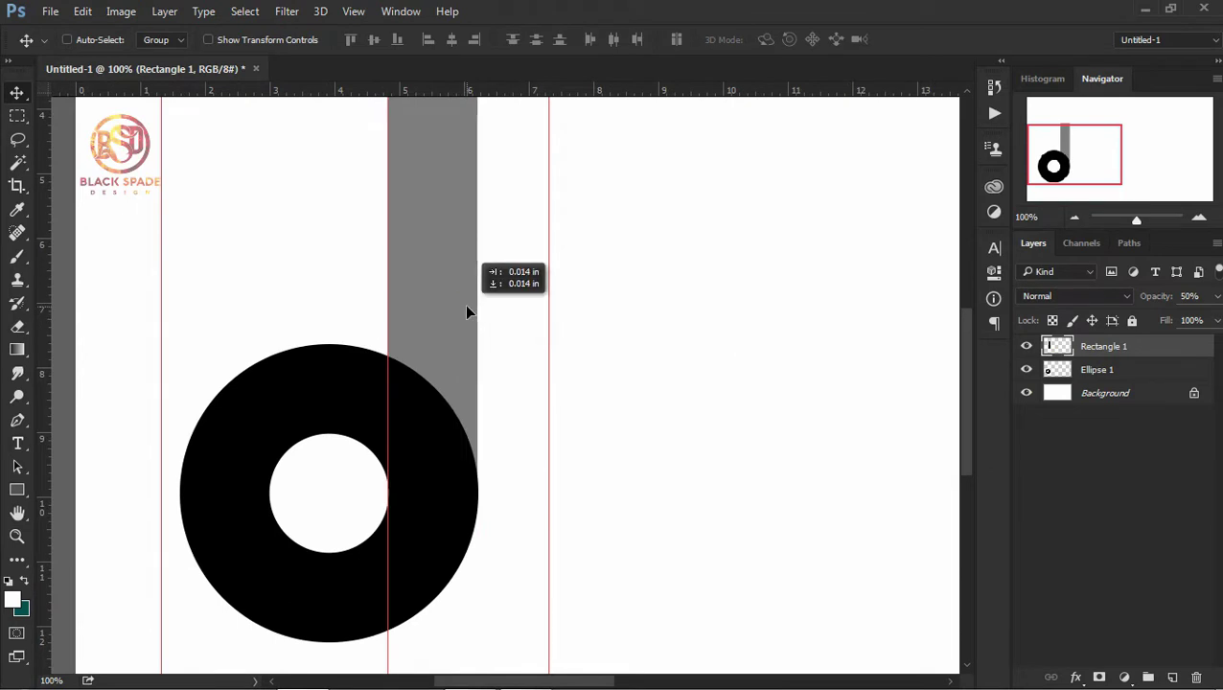
pyautogui.hotkey('ctrl', '-')
pyautogui.press('z')
# - Trim the top off the stem and restore it to full opacity
pyautogui.click(20, 118)
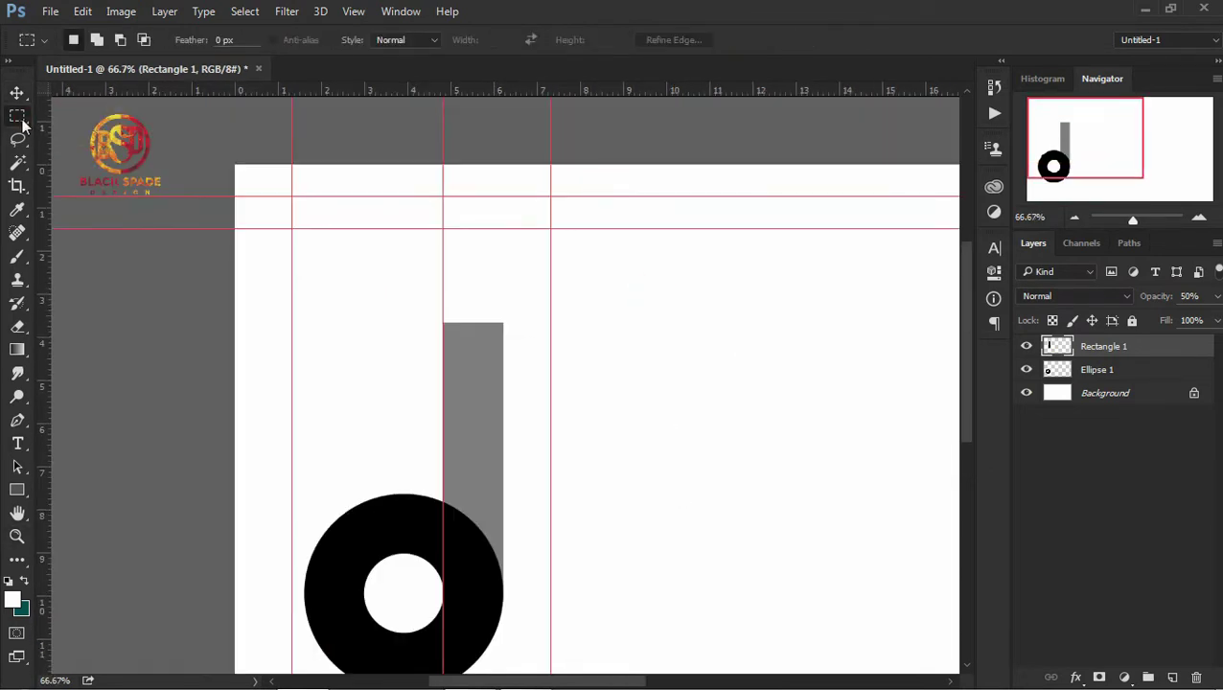
pyautogui.press('Delete')
pyautogui.hotkey('ctrl', 'd')
pyautogui.press('v')
pyautogui.press('0')
# - Duplicate the stem and rotate the copy toward horizontal
pyautogui.moveTo(1102, 347); pyautogui.dragTo(1172, 678)
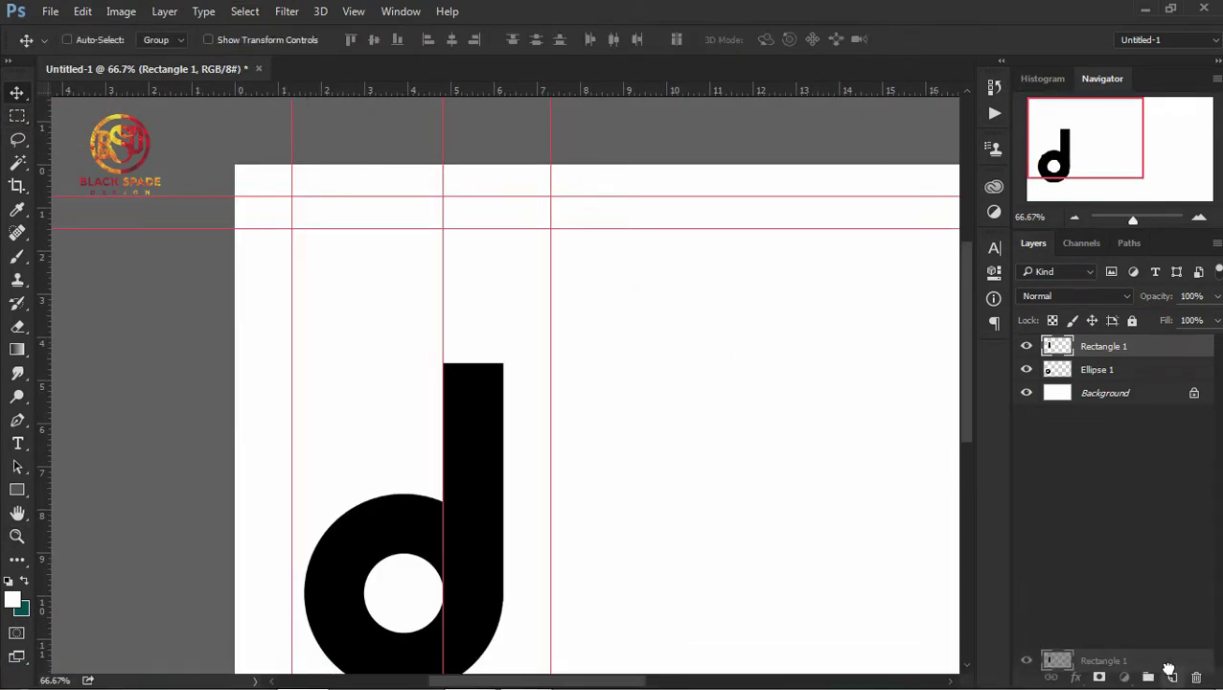
pyautogui.moveTo(481, 489); pyautogui.dragTo(401, 388)
pyautogui.hotkey('ctrl', 't')
pyautogui.moveTo(430, 510); pyautogui.dragTo(427, 475)
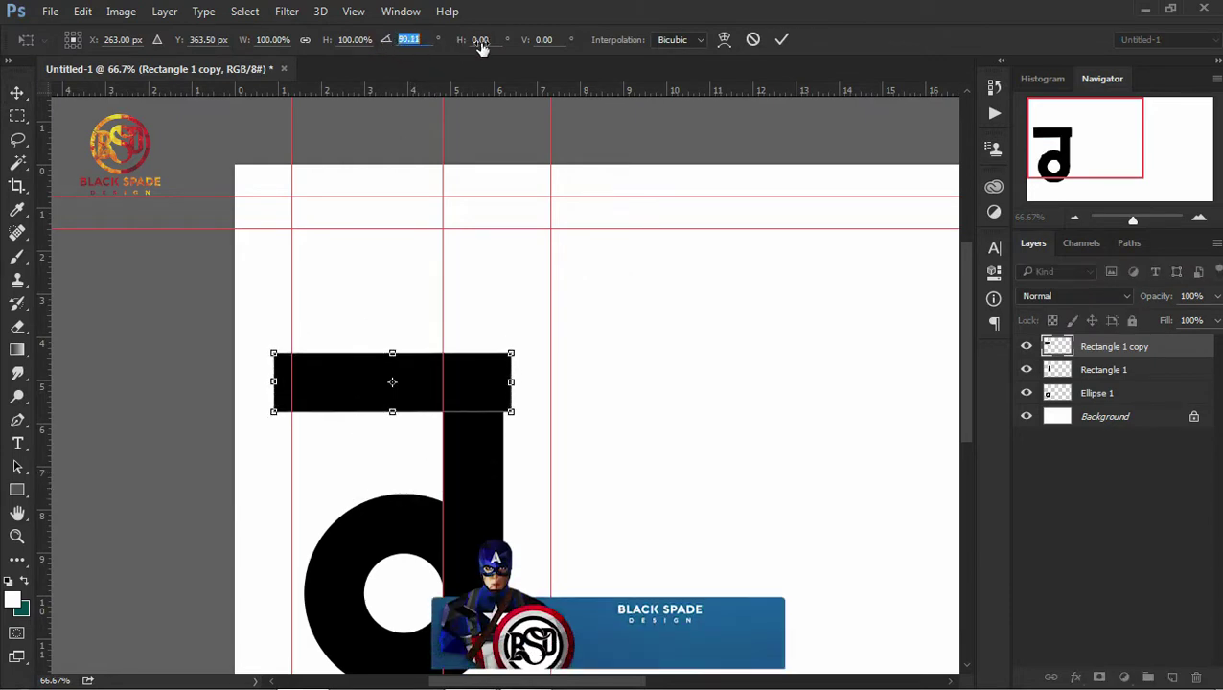
# - Commit the rotation, lower the horizontal bar about 45 px, and trim its overhang past the stem
pyautogui.click(781, 40)
pyautogui.moveTo(374, 412); pyautogui.dragTo(374, 456)
pyautogui.press('m')
pyautogui.moveTo(574, 500); pyautogui.dragTo(480, 388)
pyautogui.press('Delete')
pyautogui.click(245, 10)
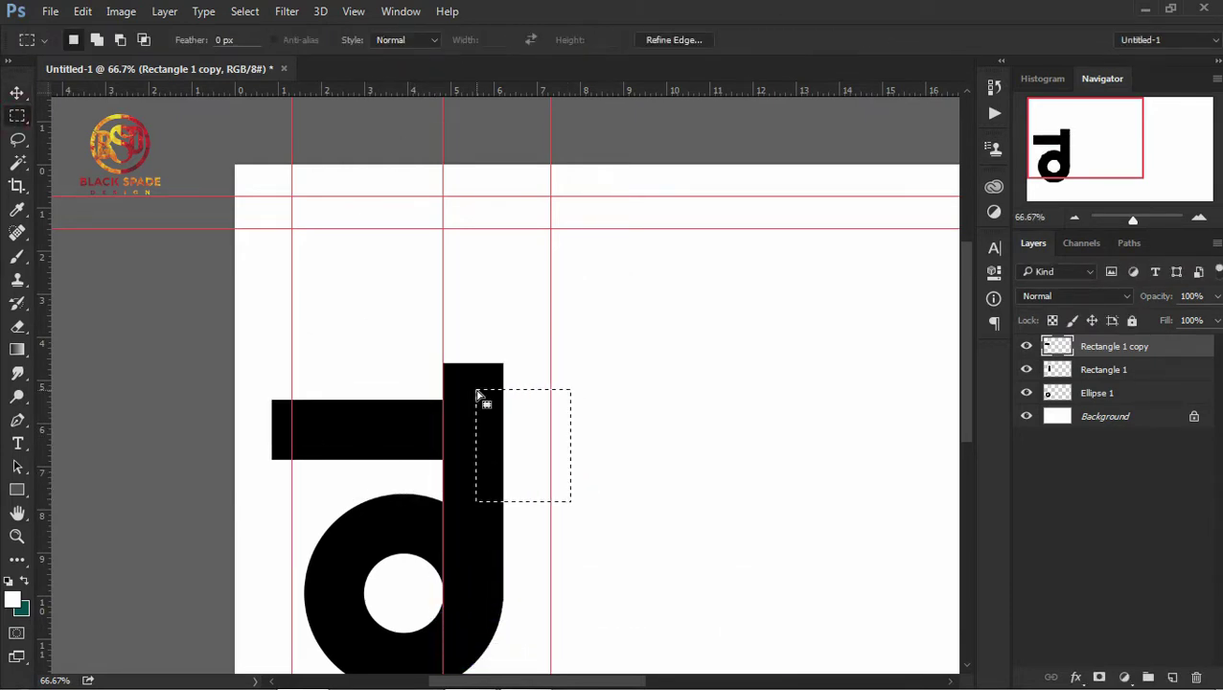
pyautogui.click(281, 47)
pyautogui.press('v')
# - Trim the horizontal bar's left end
pyautogui.press('m')
pyautogui.moveTo(234, 273); pyautogui.dragTo(314, 498)
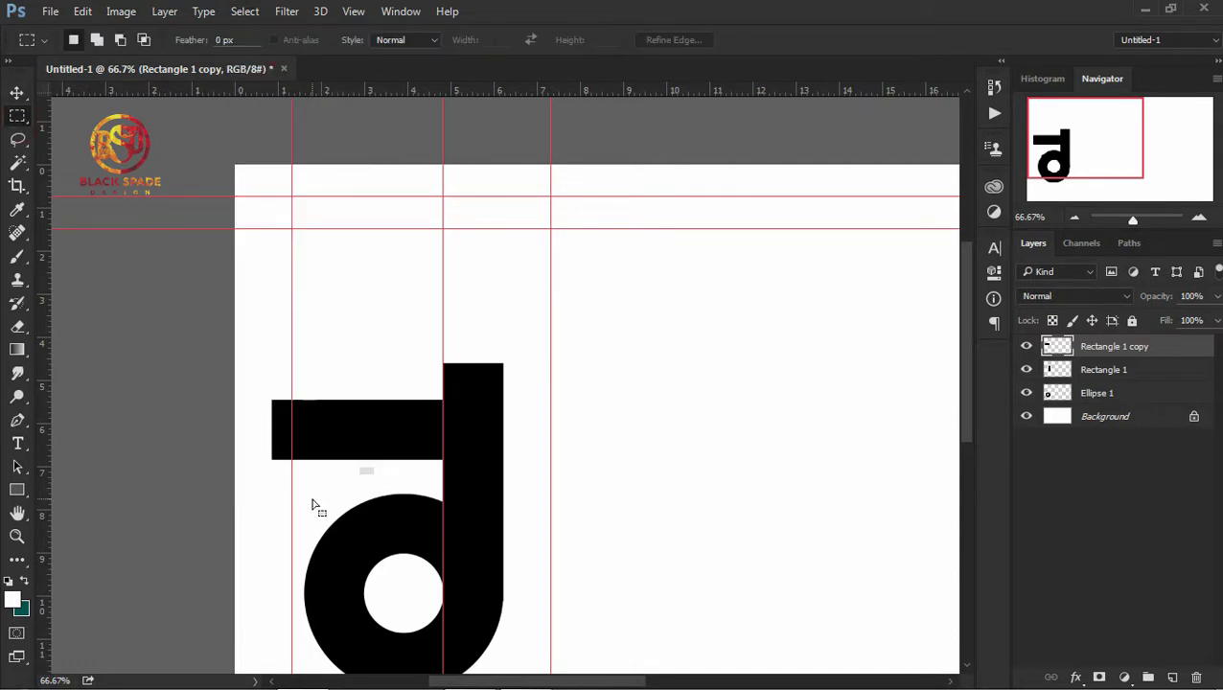
pyautogui.press('Delete')
pyautogui.click(244, 10)
pyautogui.click(259, 46)
pyautogui.press('v')
# - Duplicate the original stem, place the copy to its left, and cut away the copy's lower part
pyautogui.click(1102, 369)
pyautogui.hotkey('ctrl', 'j')
pyautogui.moveTo(476, 461); pyautogui.dragTo(374, 464)
pyautogui.press('m')
pyautogui.moveTo(423, 642); pyautogui.dragTo(268, 510)
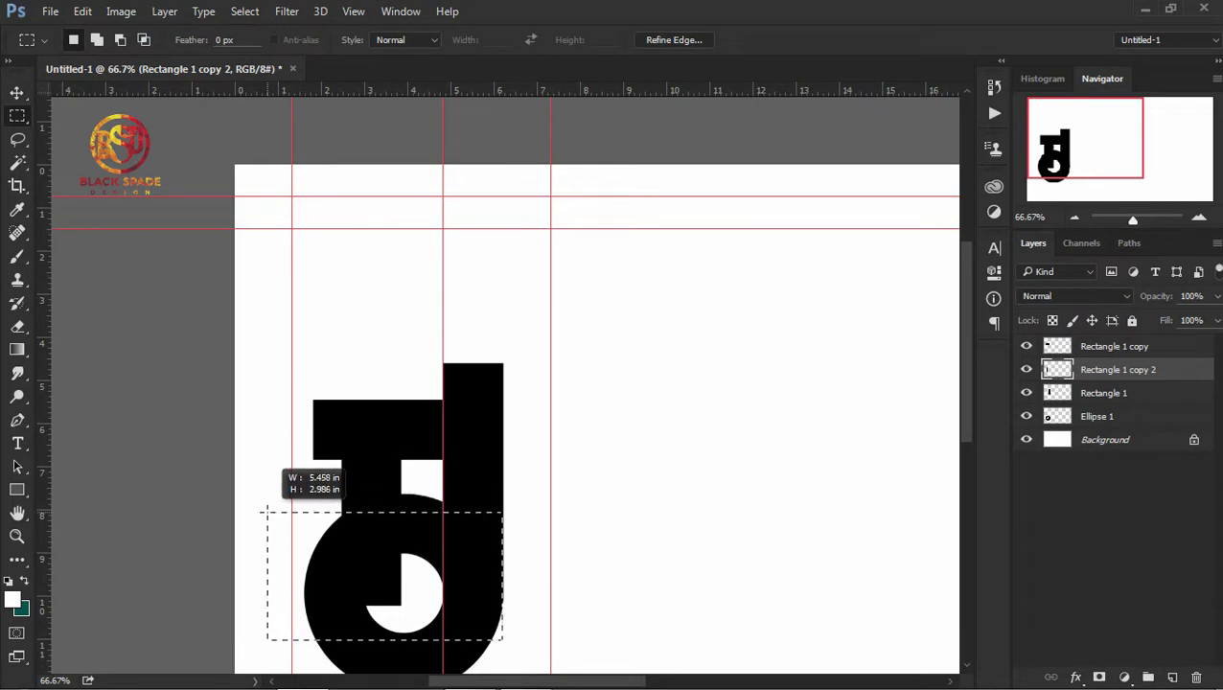
pyautogui.press('Delete')
pyautogui.click(245, 11)
pyautogui.click(281, 47)
pyautogui.press('v')
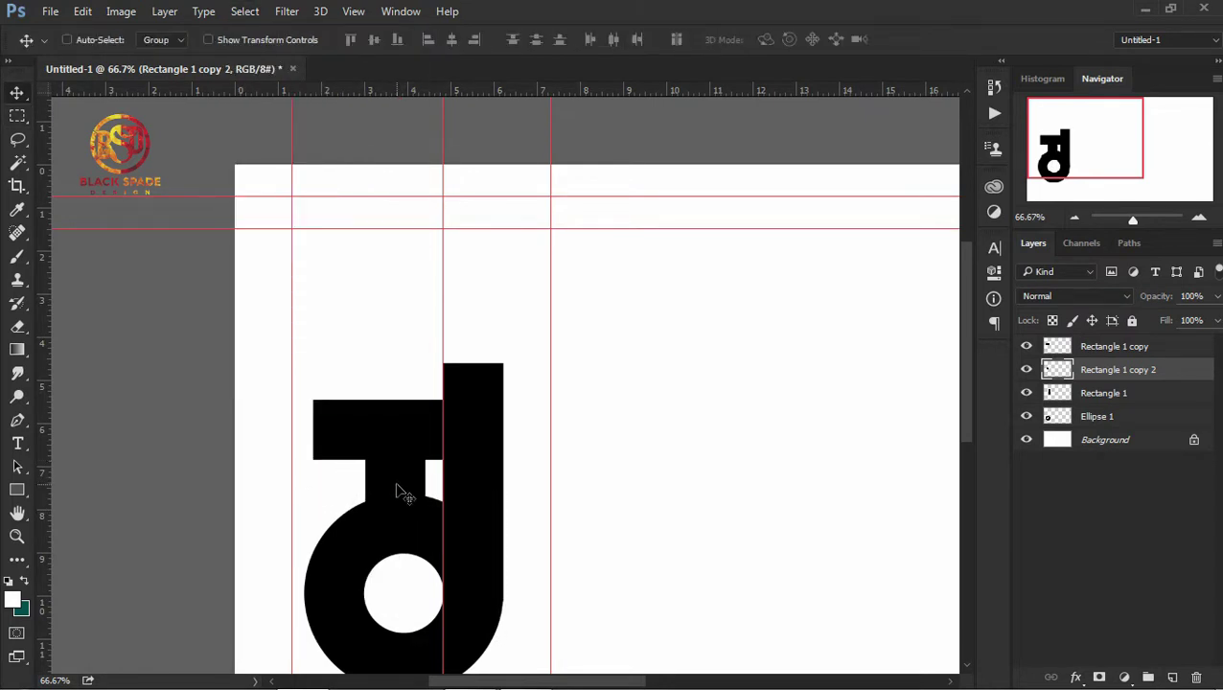
# - Nudge the crossbar down slightly and mark its left end for trimming at half opacity
pyautogui.moveTo(333, 435); pyautogui.dragTo(344, 441)
pyautogui.press('5')
pyautogui.press('m')
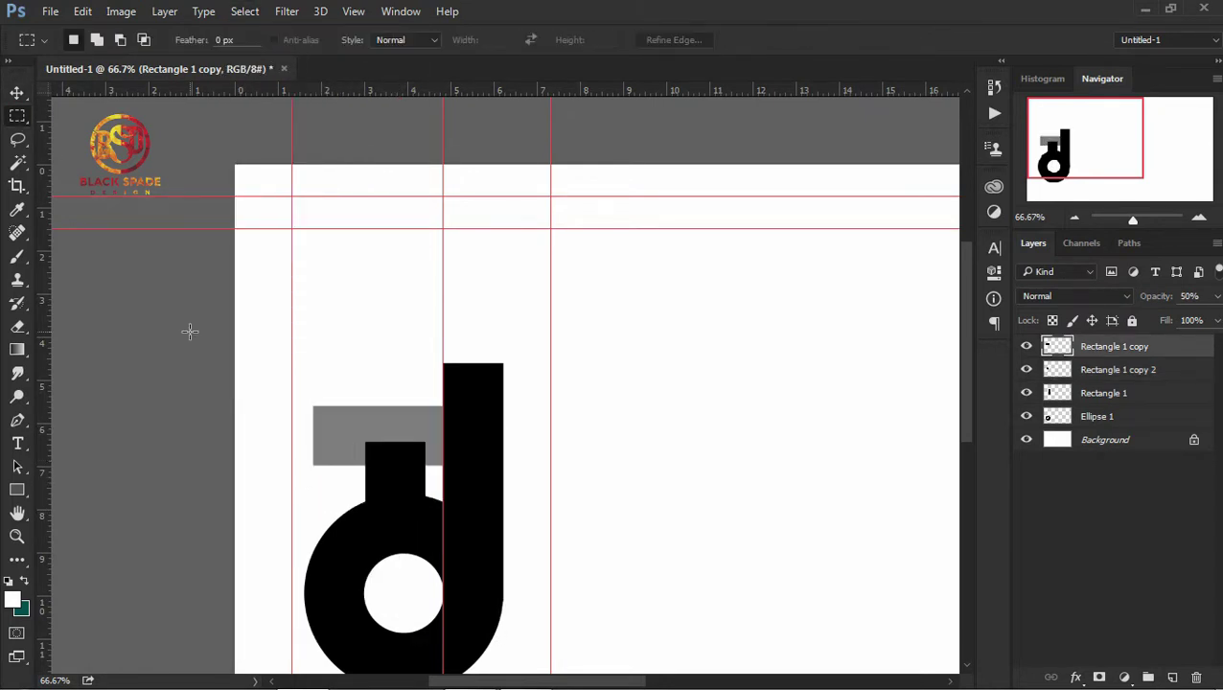
pyautogui.moveTo(284, 464)
pyautogui.mouseDown()
pyautogui.moveTo(345, 489)
pyautogui.moveTo(365, 451)
pyautogui.mouseUp()
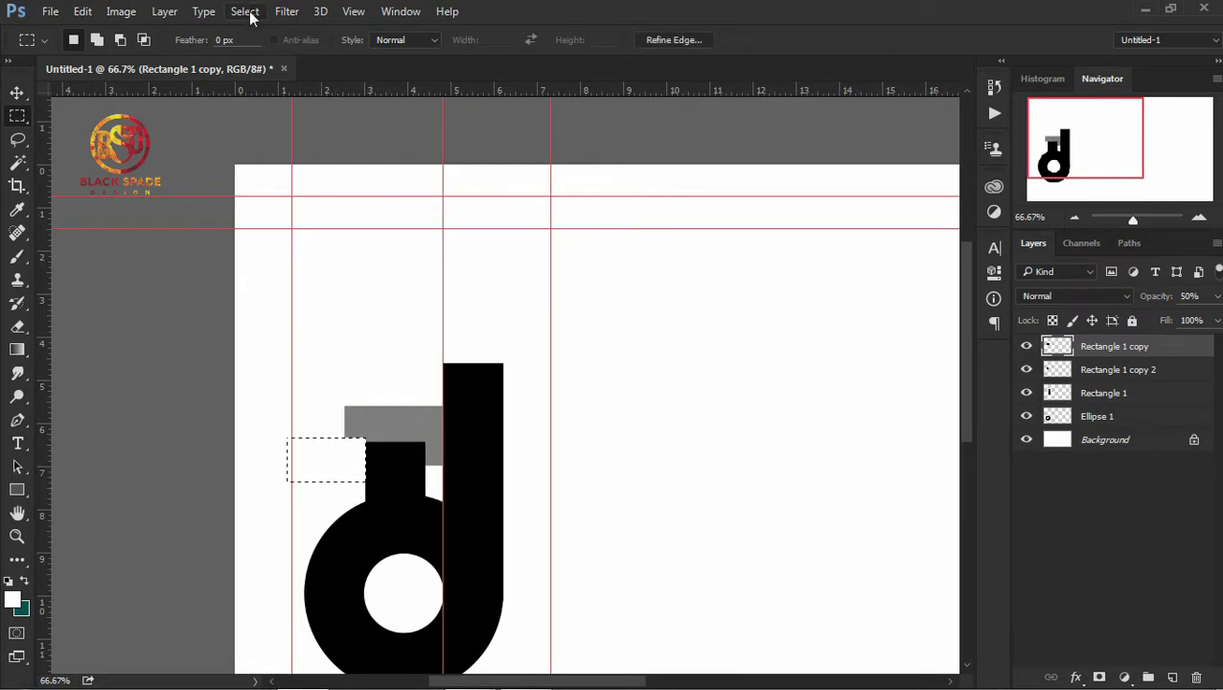
pyautogui.click(248, 13)
pyautogui.click(281, 48)
pyautogui.press('0')
pyautogui.press('v')
# - Make a circular selection slightly larger than the ring on the neck piece's layer, then deselect
pyautogui.hotkey('alt', '[')
pyautogui.click(19, 120)
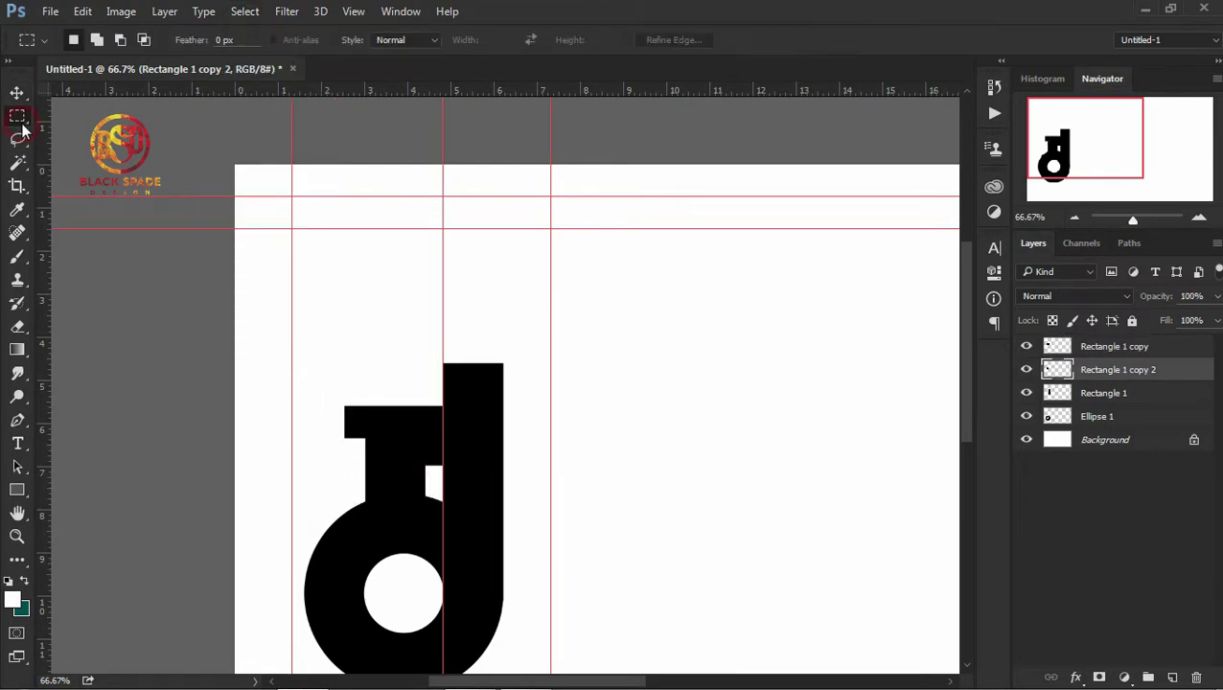
pyautogui.moveTo(466, 614); pyautogui.dragTo(517, 670)
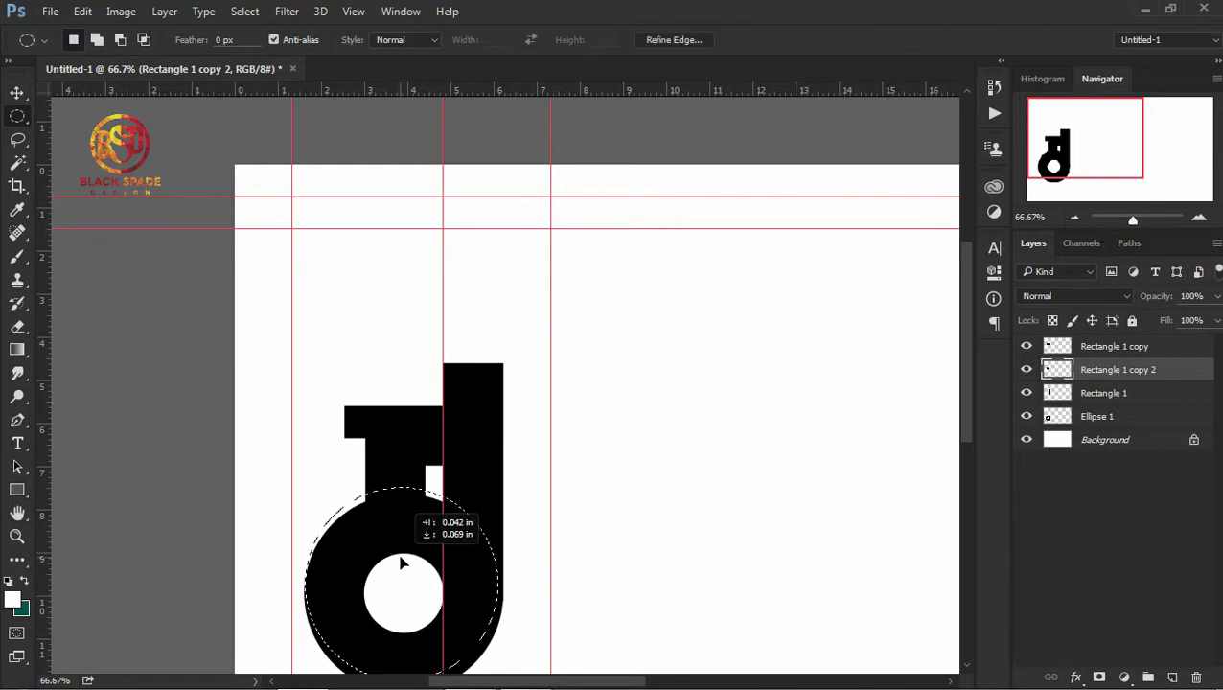
pyautogui.click(245, 11)
pyautogui.click(261, 50)
pyautogui.click(18, 422)
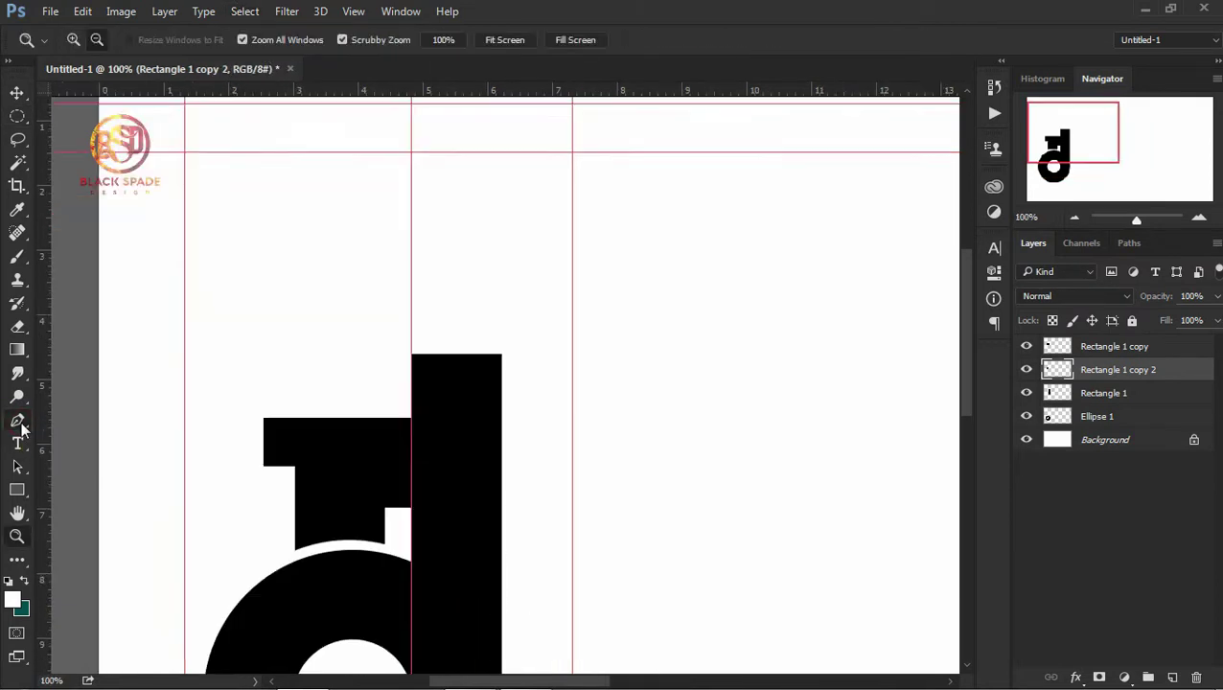
# - Draw a curved path under the crossbar, load it as a selection, and paint it in
pyautogui.hotkey('ctrl', '+')
pyautogui.click(518, 396)
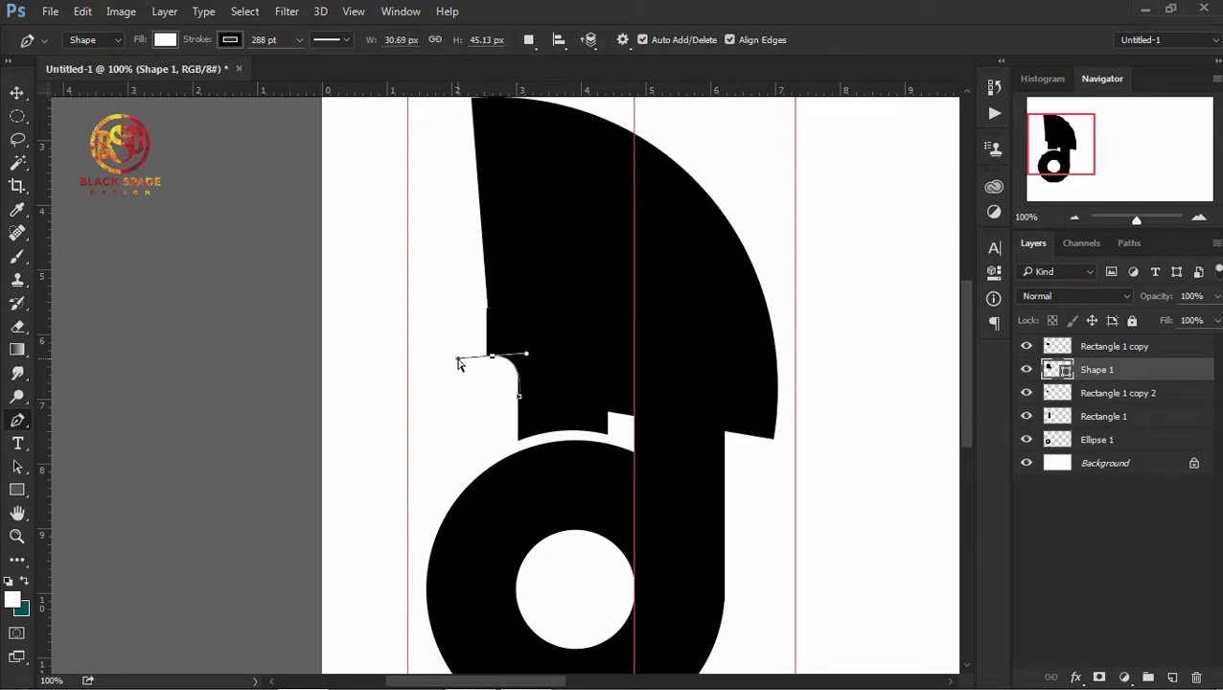
pyautogui.hotkey('ctrl', 'z')
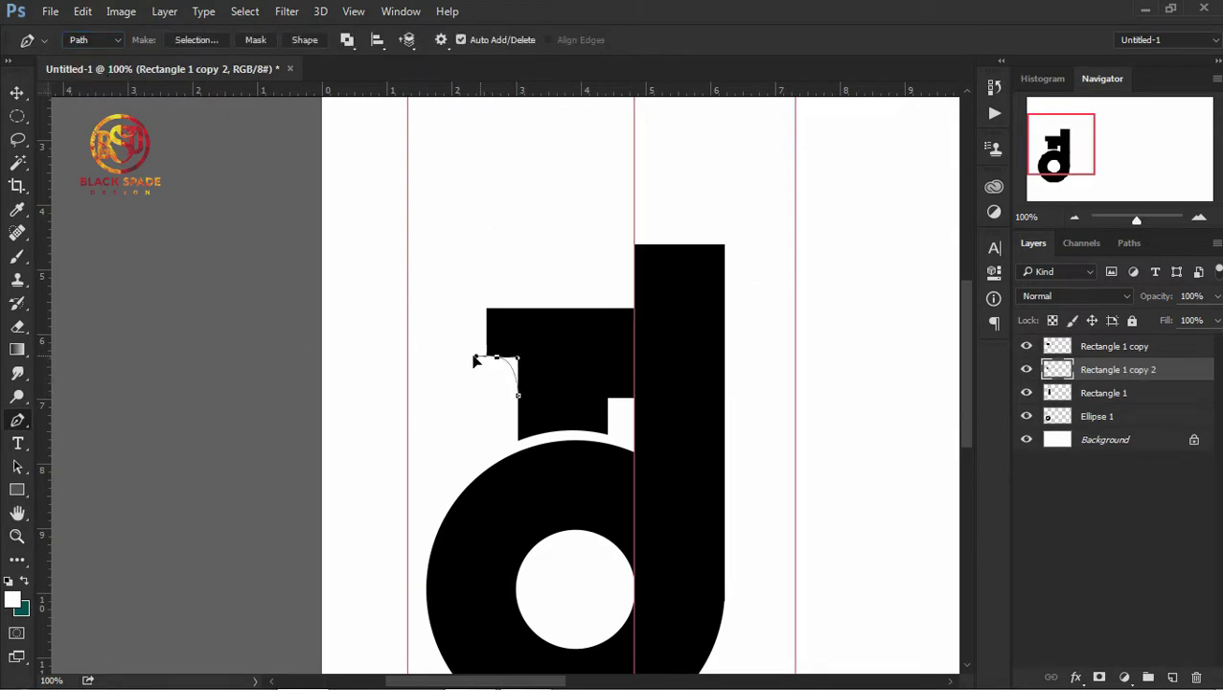
pyautogui.hotkey('ctrl', 'Return')
pyautogui.press('b')
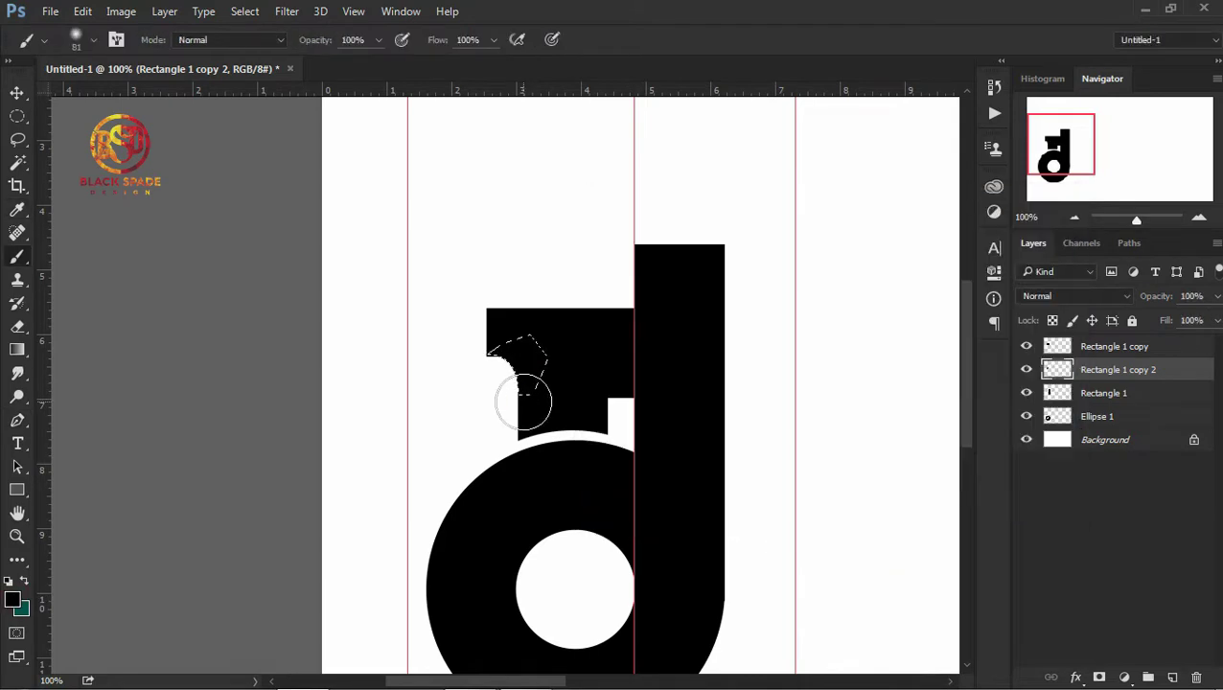
# - Return the view to 100% and nudge the crossbar slightly right
pyautogui.press('v')
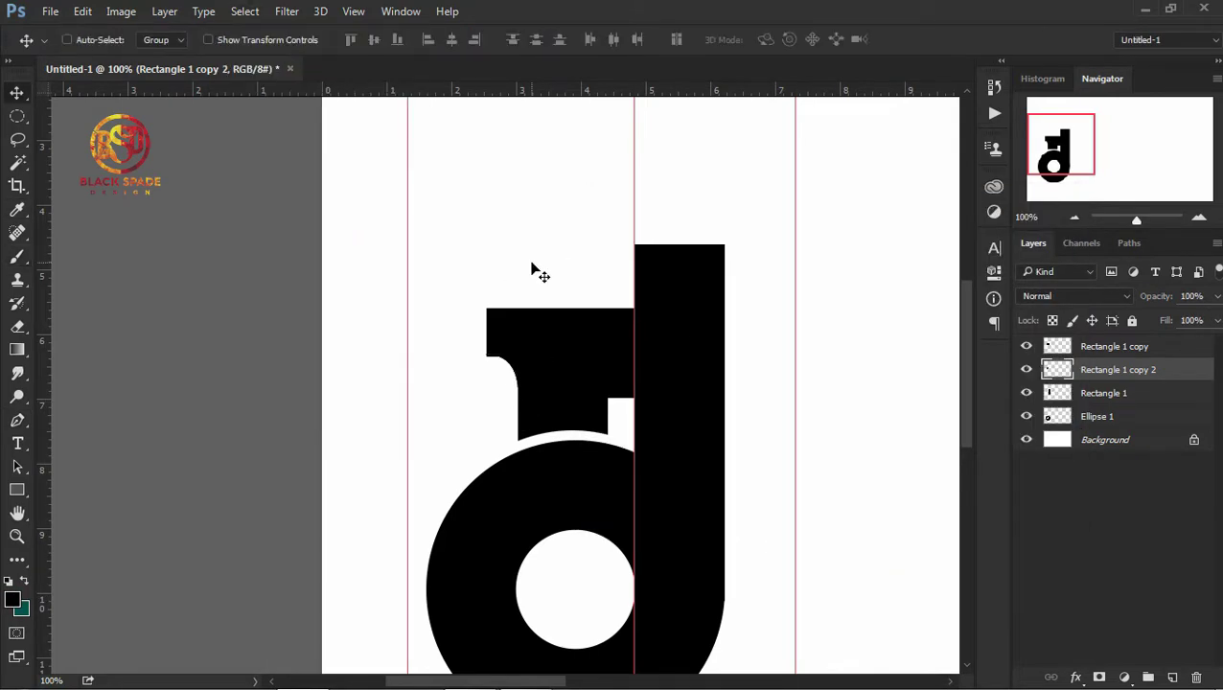
pyautogui.moveTo(682, 334); pyautogui.dragTo(547, 305)
pyautogui.keyDown('alt'); pyautogui.click(459, 390); pyautogui.keyUp('alt')
pyautogui.click(458, 388)
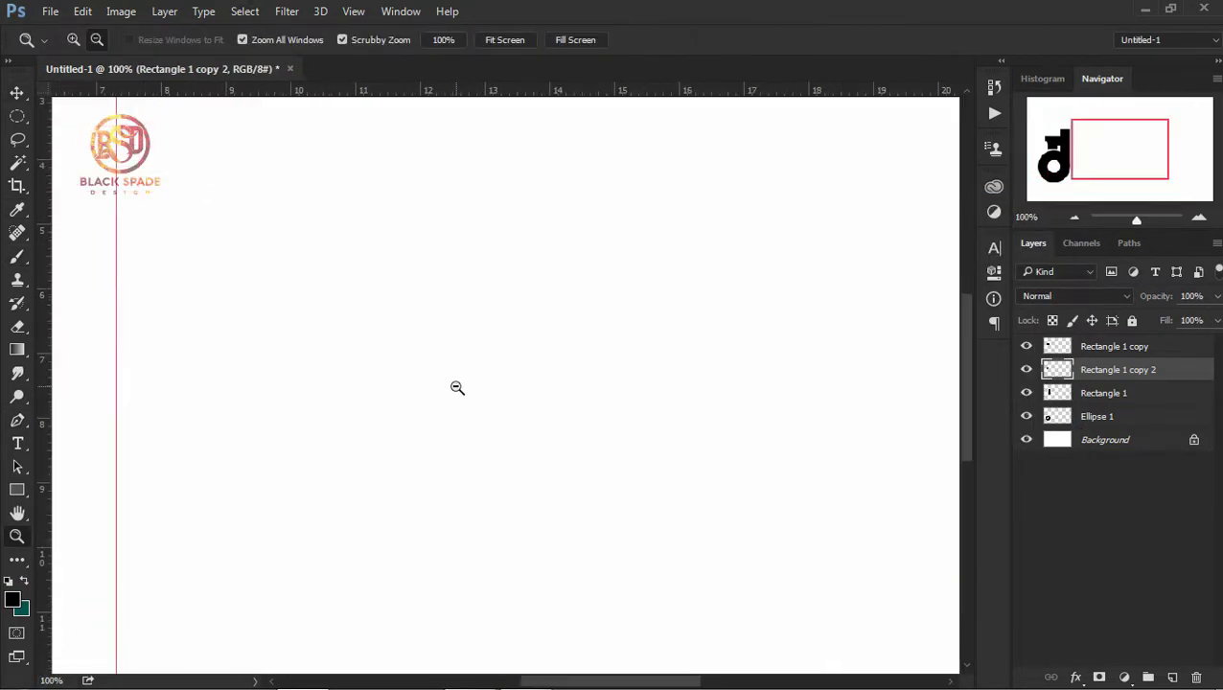
pyautogui.keyDown('alt'); pyautogui.click(347, 364); pyautogui.keyUp('alt')
pyautogui.moveTo(251, 275); pyautogui.dragTo(255, 275)
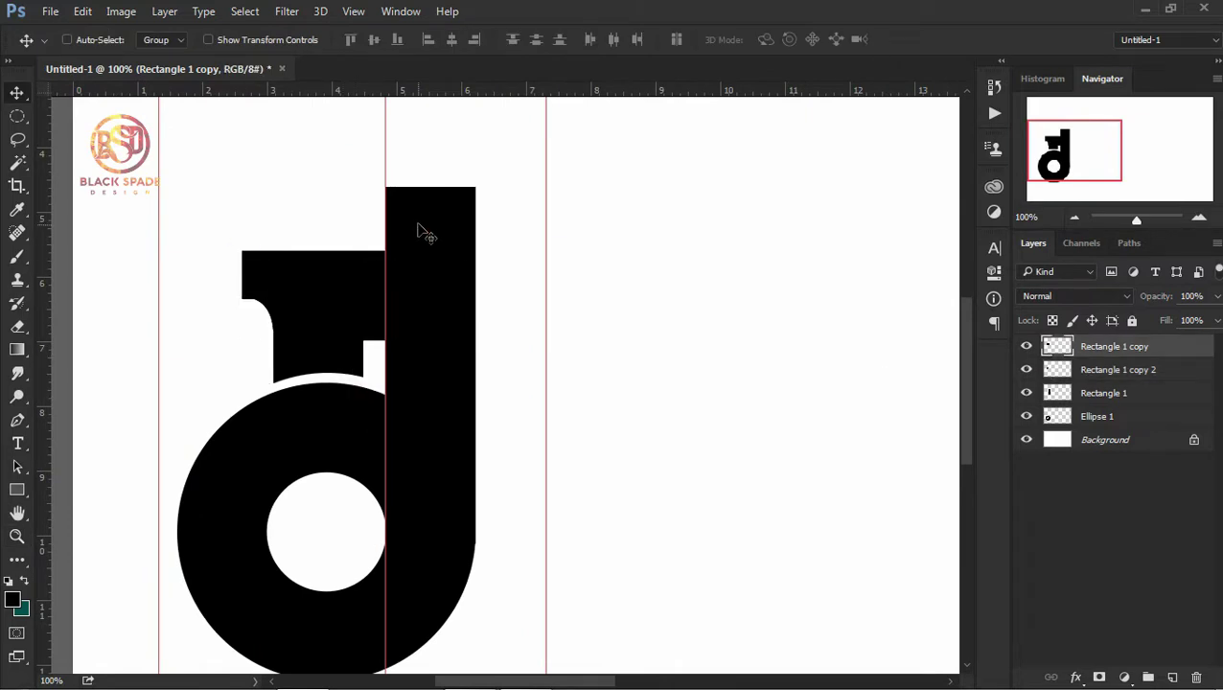
# - Place a half-transparent copy of the ring up and to the right
pyautogui.keyDown('ctrl'); pyautogui.click(286, 470); pyautogui.keyUp('ctrl')
pyautogui.moveTo(304, 484); pyautogui.dragTo(541, 208)
pyautogui.press('5')
pyautogui.moveTo(645, 250); pyautogui.dragTo(617, 212)
# - Cut the top off the tall stem and restore it to full opacity
pyautogui.keyDown('ctrl'); pyautogui.click(428, 223); pyautogui.keyUp('ctrl')
pyautogui.press('5')
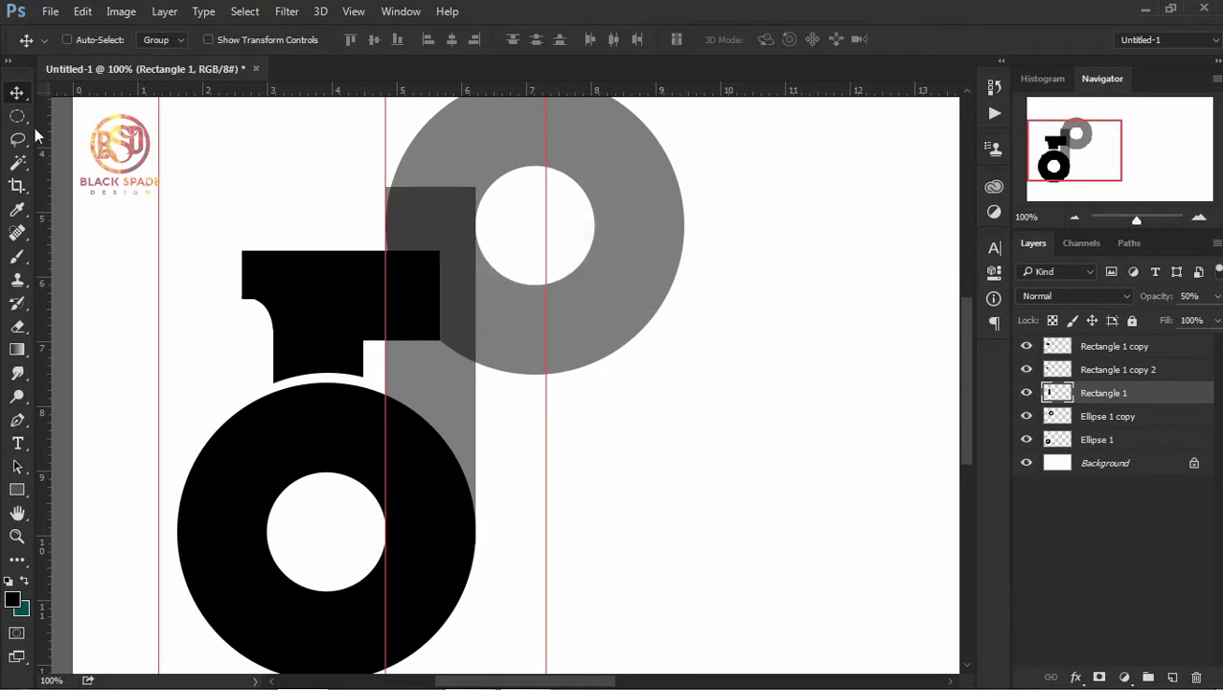
pyautogui.press('m')
pyautogui.moveTo(333, 156); pyautogui.dragTo(560, 251)
pyautogui.press('Delete')
pyautogui.hotkey('ctrl', 'd')
pyautogui.press('v')
pyautogui.press('0')
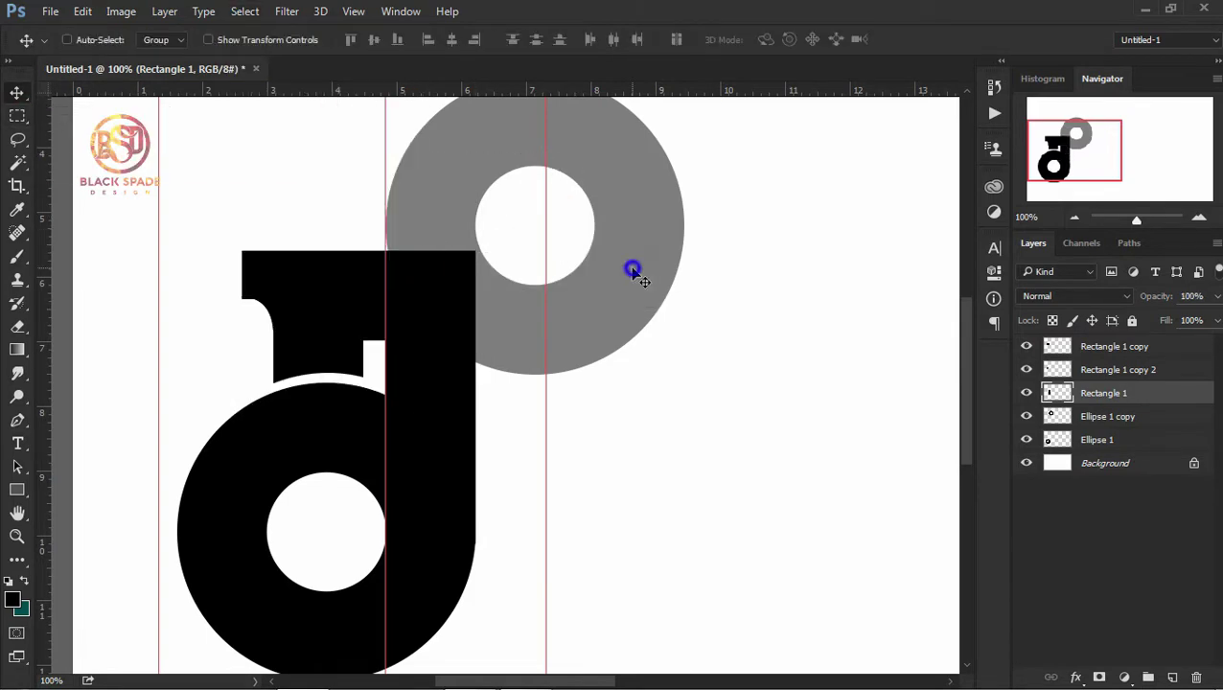
# - Align a guide with the grey ring, lower the ring, and copy the crossbar 0.958 in right
pyautogui.keyDown('ctrl'); pyautogui.click(632, 269); pyautogui.keyUp('ctrl')
pyautogui.moveTo(548, 278); pyautogui.dragTo(476, 274)
pyautogui.moveTo(628, 235); pyautogui.dragTo(560, 377)
pyautogui.keyDown('ctrl'); pyautogui.click(403, 473); pyautogui.keyUp('ctrl')
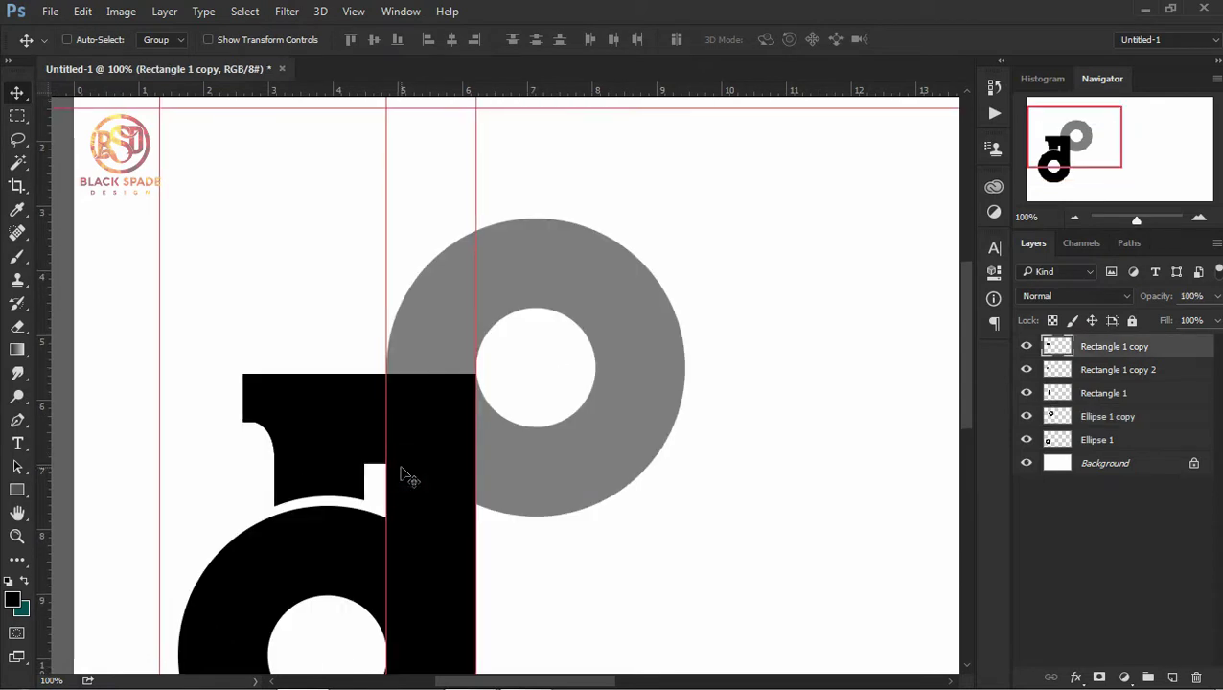
pyautogui.moveTo(328, 442); pyautogui.dragTo(390, 449)
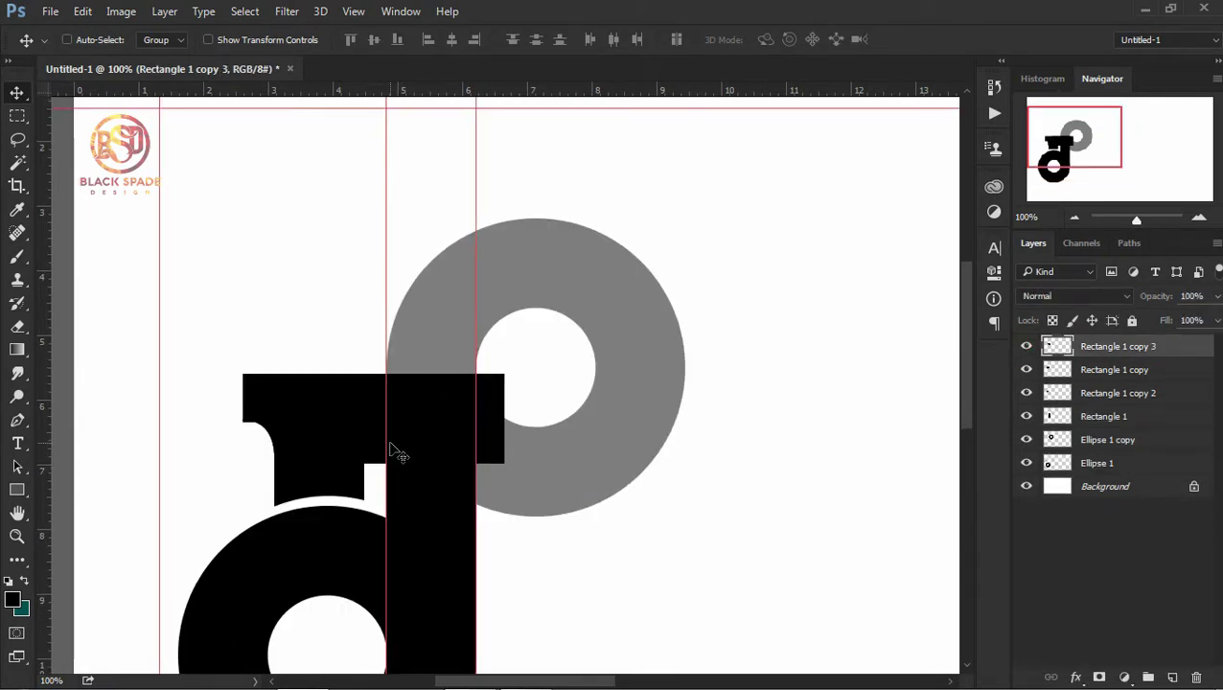
# - Duplicate a bar, make it half transparent, and widen it to the right
pyautogui.scroll(-5, 689, 254)
pyautogui.moveTo(1117, 346); pyautogui.dragTo(1172, 677)
pyautogui.moveTo(431, 239); pyautogui.dragTo(425, 375)
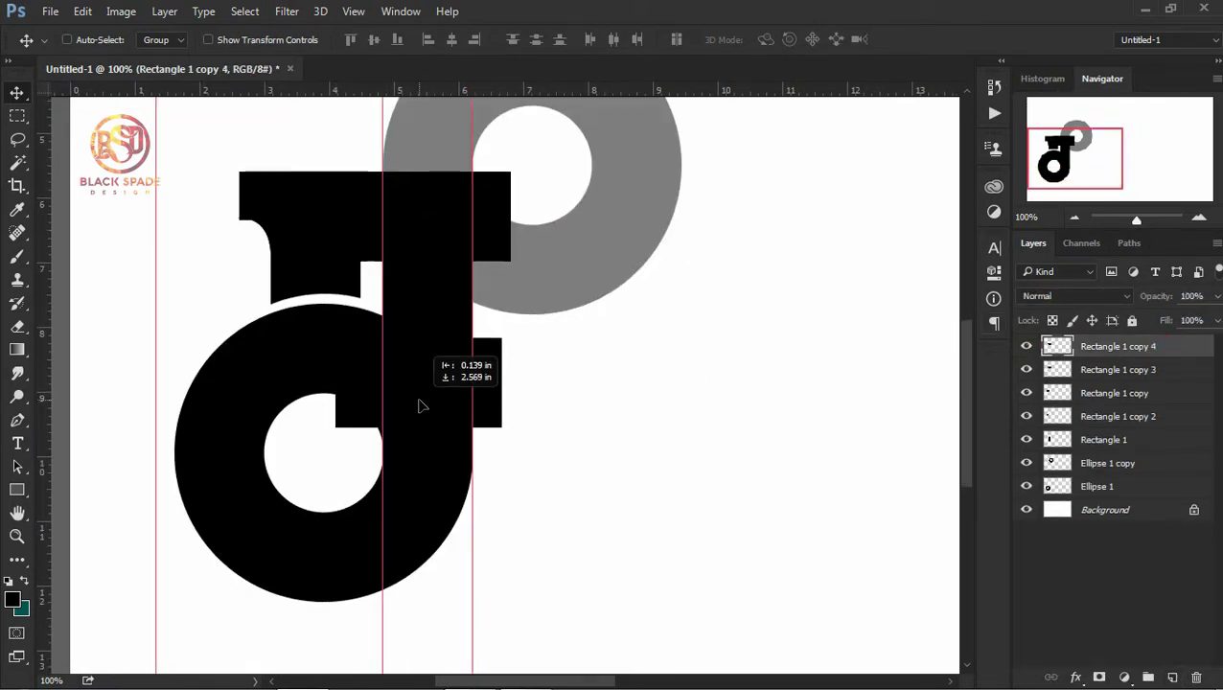
pyautogui.press('5')
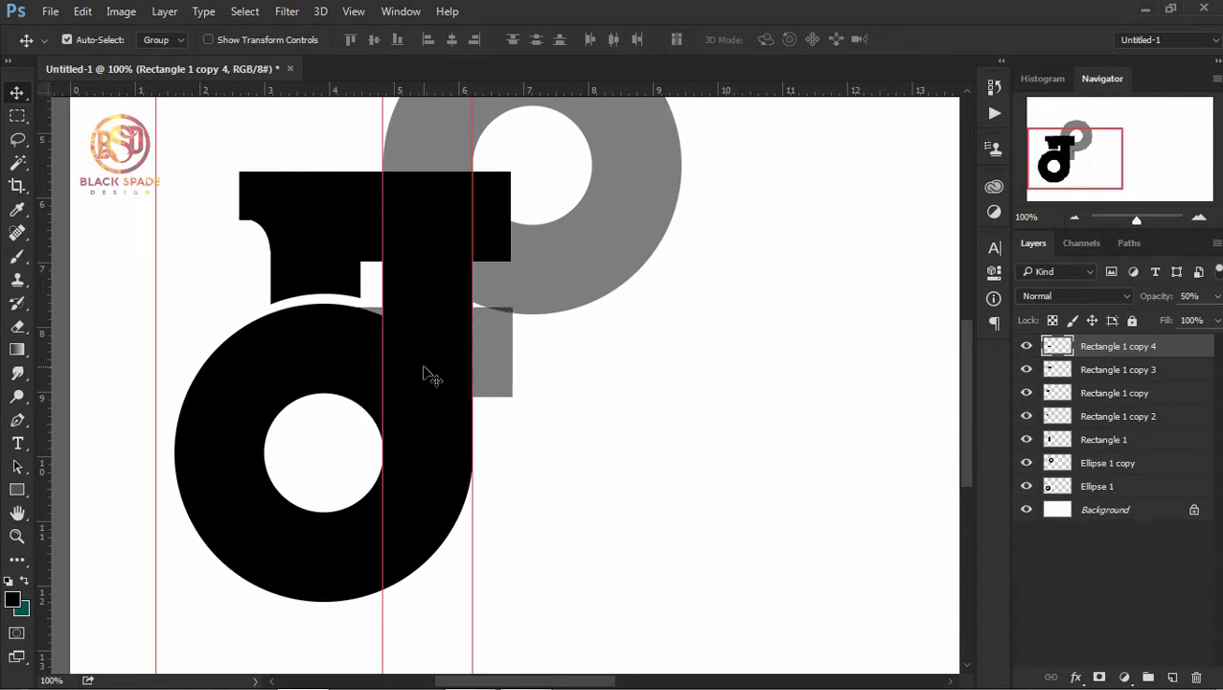
pyautogui.hotkey('ctrl', 't')
pyautogui.moveTo(513, 351); pyautogui.dragTo(544, 351)
pyautogui.press('Return')
# - Select a block over the left neck, then clear the selection
pyautogui.press('m')
pyautogui.moveTo(197, 208); pyautogui.dragTo(399, 396)
pyautogui.click(245, 11)
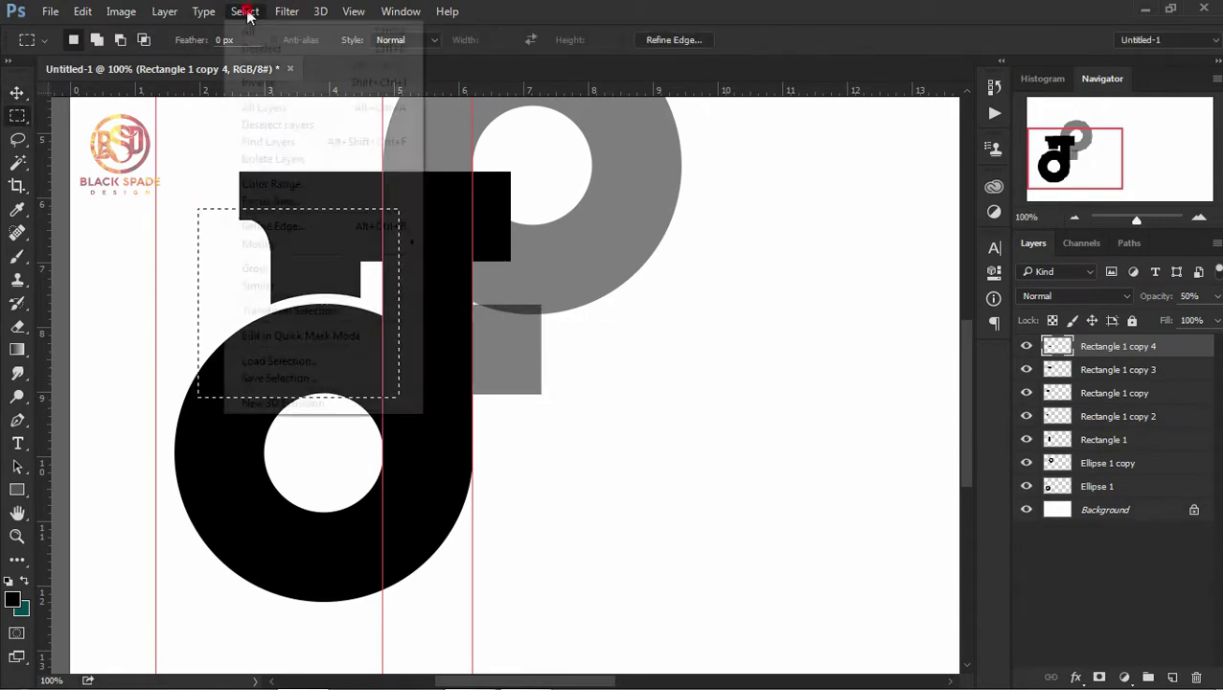
pyautogui.click(277, 125)
pyautogui.scroll(2, 639, 342)
pyautogui.press('v')
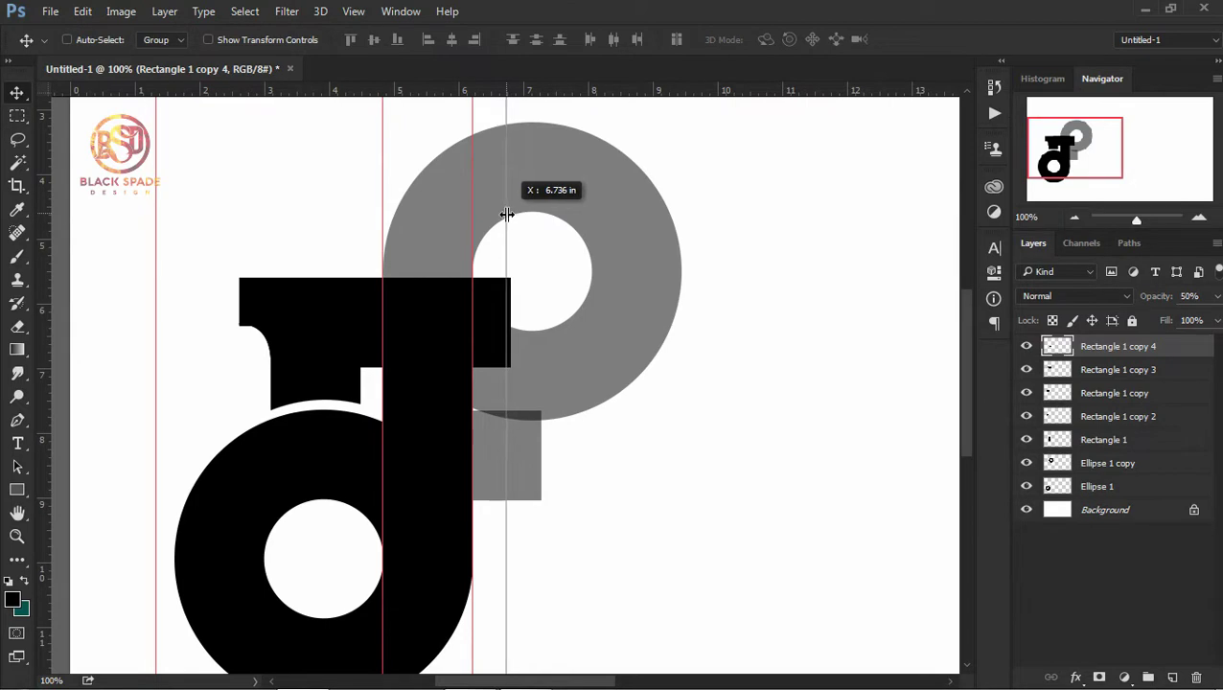
# - Delete the right part of the top ring and make it fully opaque black again
pyautogui.press('m')
pyautogui.moveTo(506, 237); pyautogui.dragTo(621, 449)
pyautogui.keyDown('ctrl'); pyautogui.rightClick(560, 171); pyautogui.keyUp('ctrl')
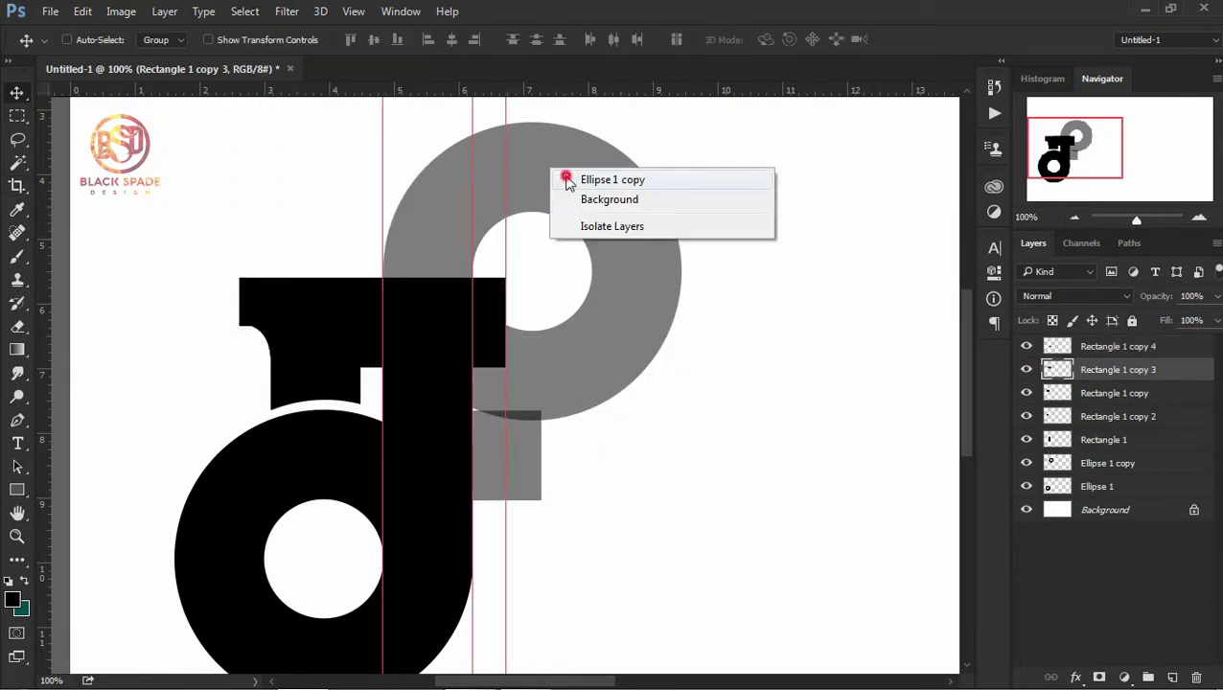
pyautogui.click(600, 172)
pyautogui.moveTo(792, 559); pyautogui.dragTo(506, 110)
pyautogui.press('Delete')
pyautogui.moveTo(691, 299); pyautogui.dragTo(637, 532)
pyautogui.click(245, 11)
pyautogui.click(264, 46)
pyautogui.press('v')
pyautogui.press('0')
# - Make the grey rectangle fully opaque black and zoom out to view the whole letter
pyautogui.scroll(-2, 535, 362)
pyautogui.rightClick(492, 359)
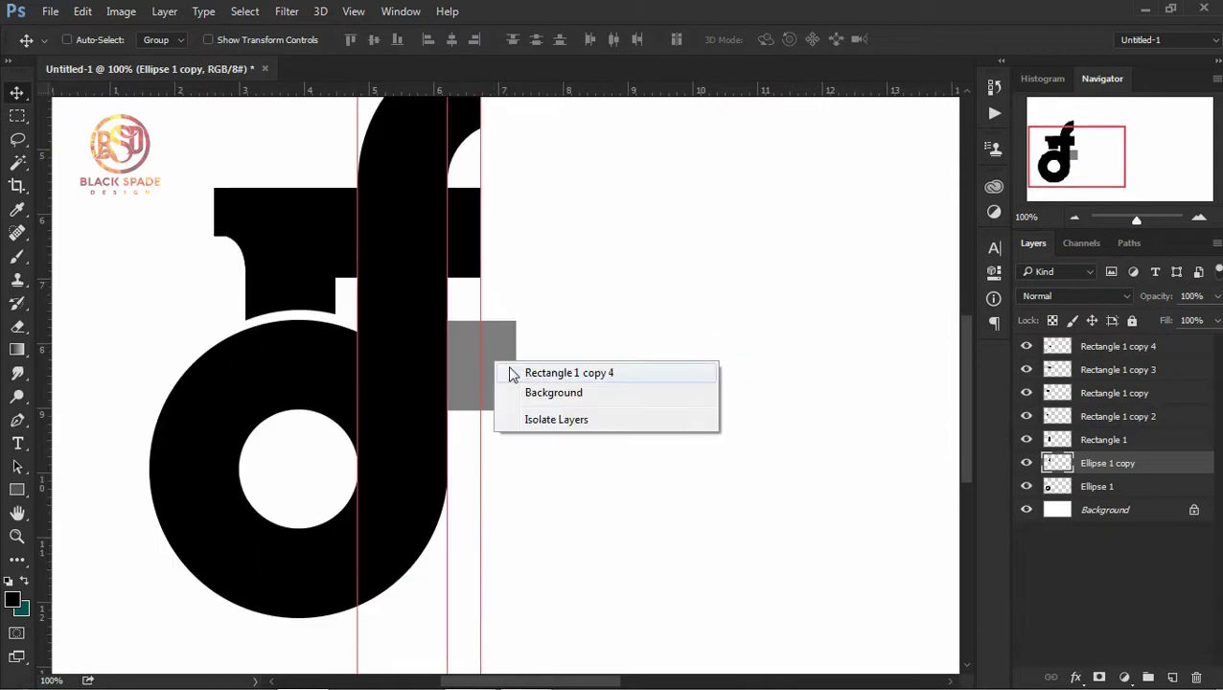
pyautogui.click(575, 374)
pyautogui.press('0')
pyautogui.keyDown('alt'); pyautogui.click(648, 401); pyautogui.keyUp('alt')
pyautogui.click(1105, 488)
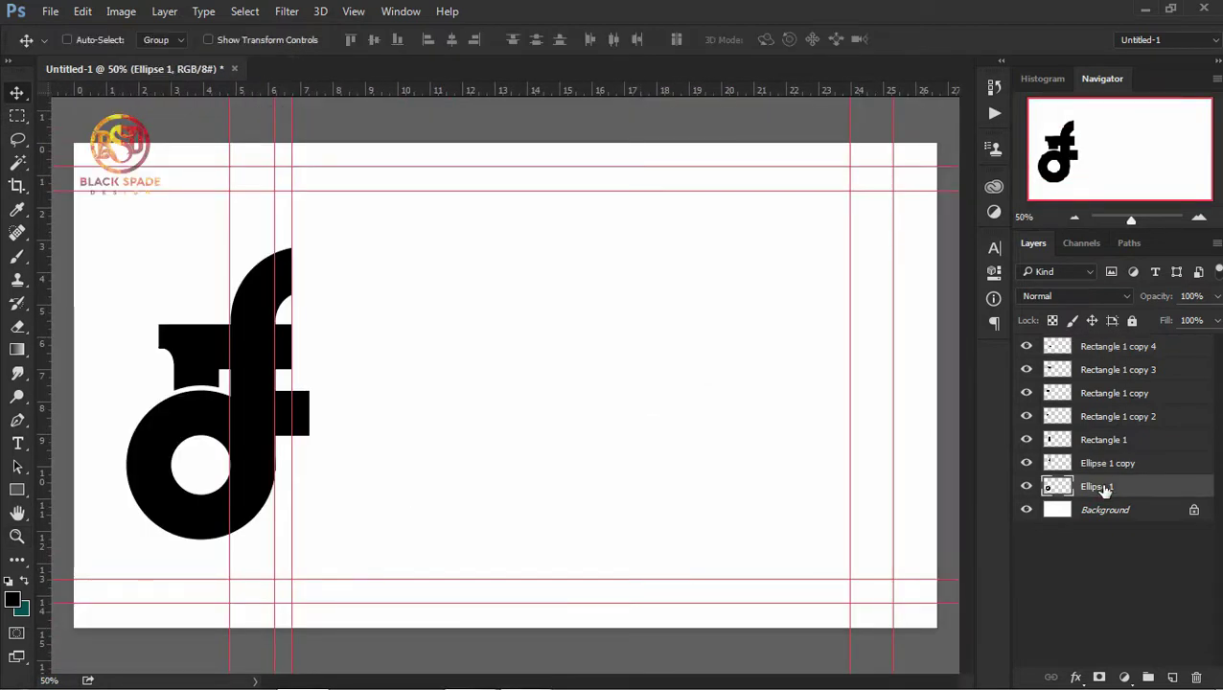
# - Duplicate the Ellipse 1 ring and gather all the letter's pieces into Group 1
pyautogui.moveTo(1174, 675); pyautogui.dragTo(1131, 351)
pyautogui.click(1119, 374)
pyautogui.keyDown('shift'); pyautogui.click(1086, 508); pyautogui.keyUp('shift')
pyautogui.rightClick(1105, 506)
pyautogui.moveTo(1105, 506)
pyautogui.mouseDown()
pyautogui.moveTo(1148, 676)
pyautogui.moveTo(1173, 677)
pyautogui.mouseUp()
# - Alt-drag a copy of Group 1 rightward and nudge it to overlap the first letter, adding a horizontal guide
pyautogui.moveTo(221, 436); pyautogui.dragTo(385, 436)
pyautogui.keyDown('ctrl'); pyautogui.click(603, 500); pyautogui.keyUp('ctrl')
pyautogui.moveTo(389, 315); pyautogui.dragTo(404, 319)
pyautogui.moveTo(690, 91); pyautogui.dragTo(652, 579)
pyautogui.hotkey('shift', 'Left')
pyautogui.press('Left')
pyautogui.press('Left')
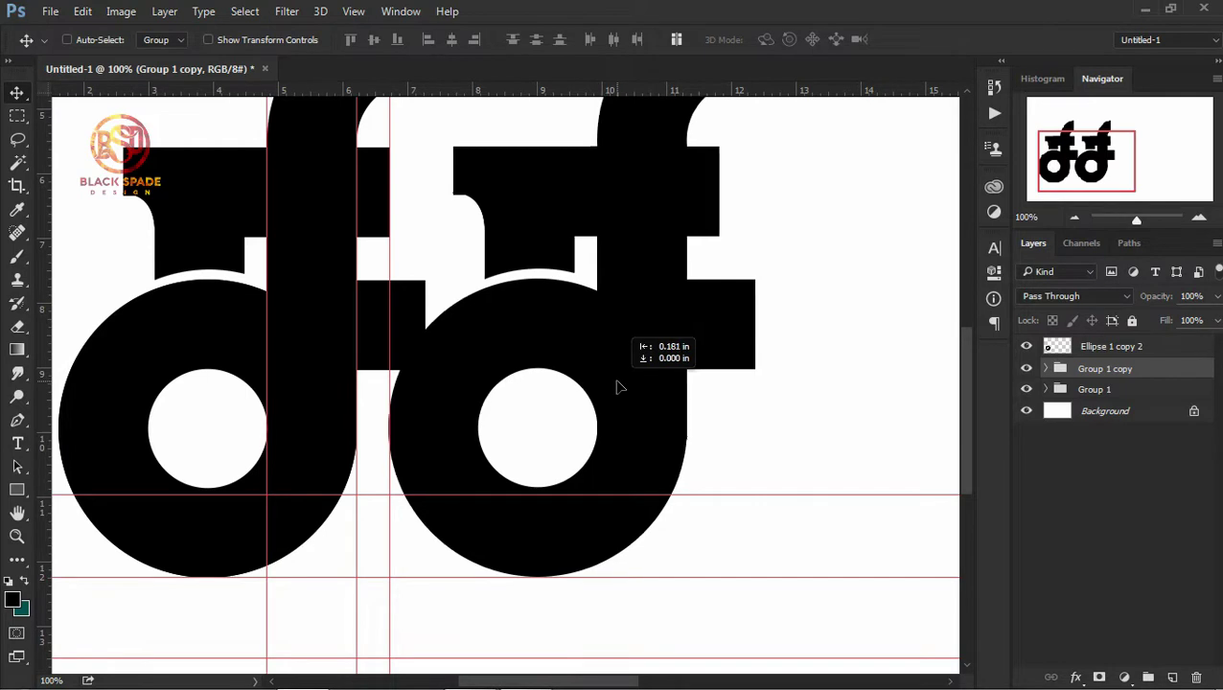
pyautogui.moveTo(618, 387); pyautogui.dragTo(596, 385)
# - Set the connecting rectangle's opacity to 68%
pyautogui.press('z')
pyautogui.keyDown('alt'); pyautogui.click(603, 388); pyautogui.keyUp('alt')
pyautogui.hotkey('ctrl', '1')
pyautogui.press('v')
pyautogui.click(1046, 390)
pyautogui.keyDown('ctrl'); pyautogui.click(432, 404); pyautogui.keyUp('ctrl')
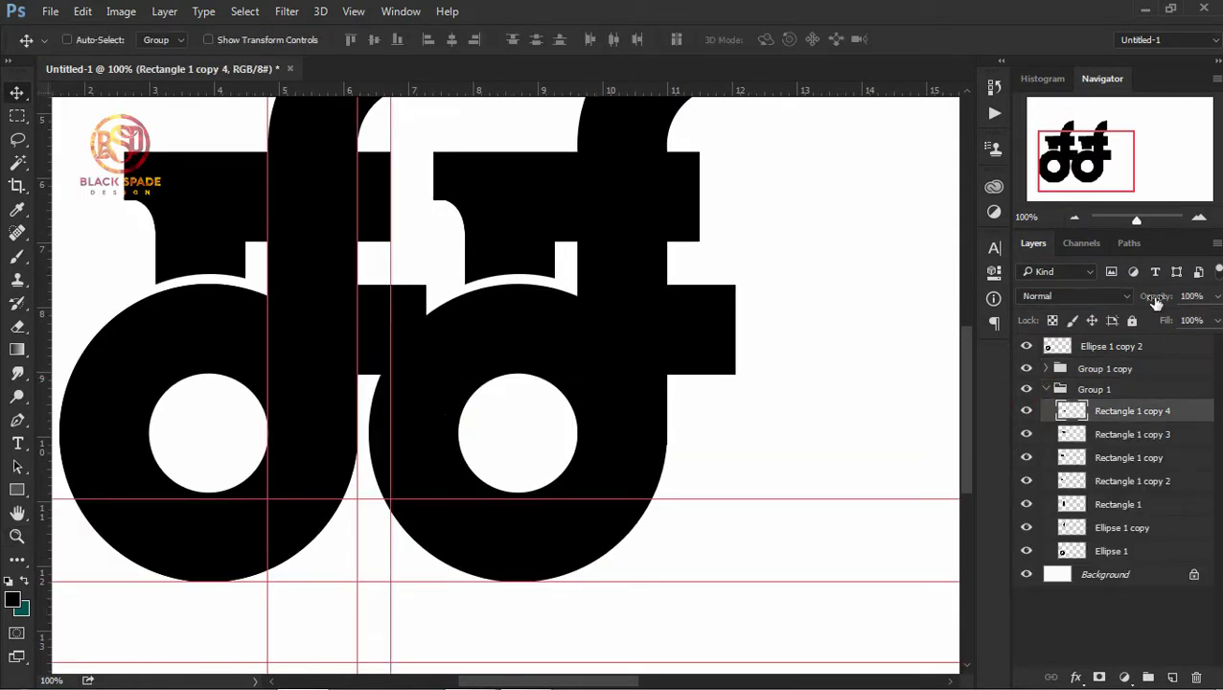
pyautogui.press('6')
pyautogui.press('8')
# - Fit a circular selection around the second letter's bowl, then deselect
pyautogui.hotkey('shift', 'm')
pyautogui.moveTo(547, 390); pyautogui.dragTo(527, 410)
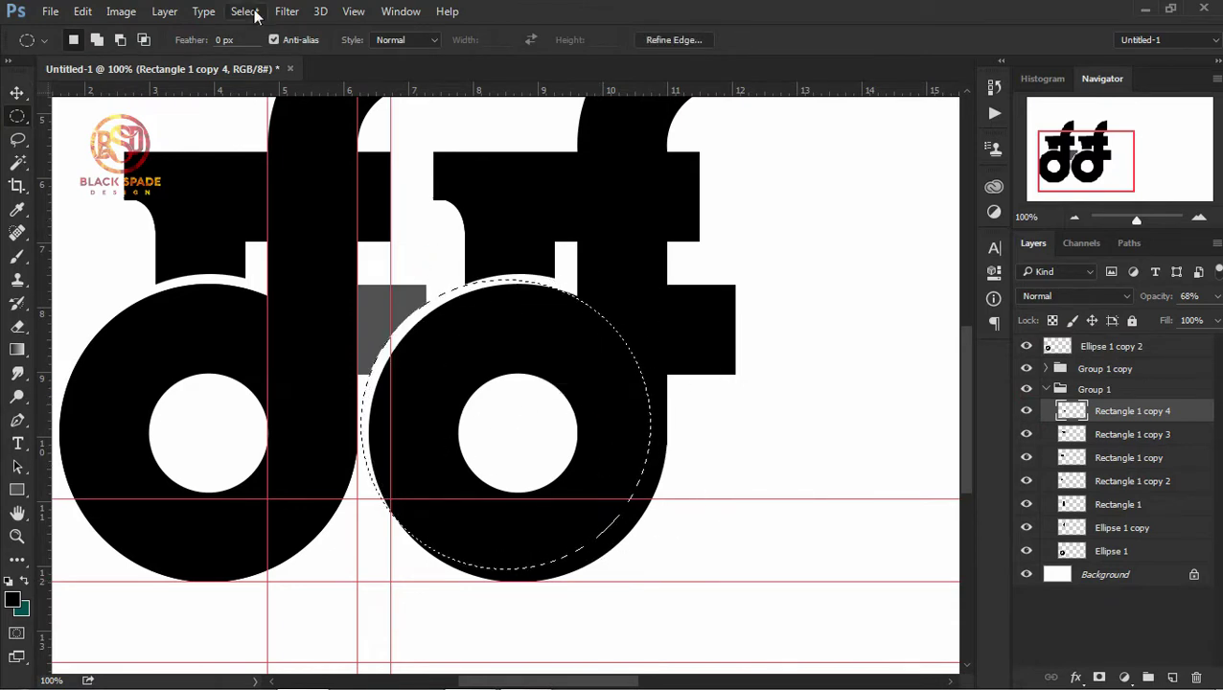
pyautogui.click(245, 11)
pyautogui.click(269, 50)
pyautogui.press('v')
pyautogui.hotkey('ctrl', '-')
pyautogui.click(1046, 389)
# - Move the extra ring copy to the right of the two letters
pyautogui.click(1101, 347)
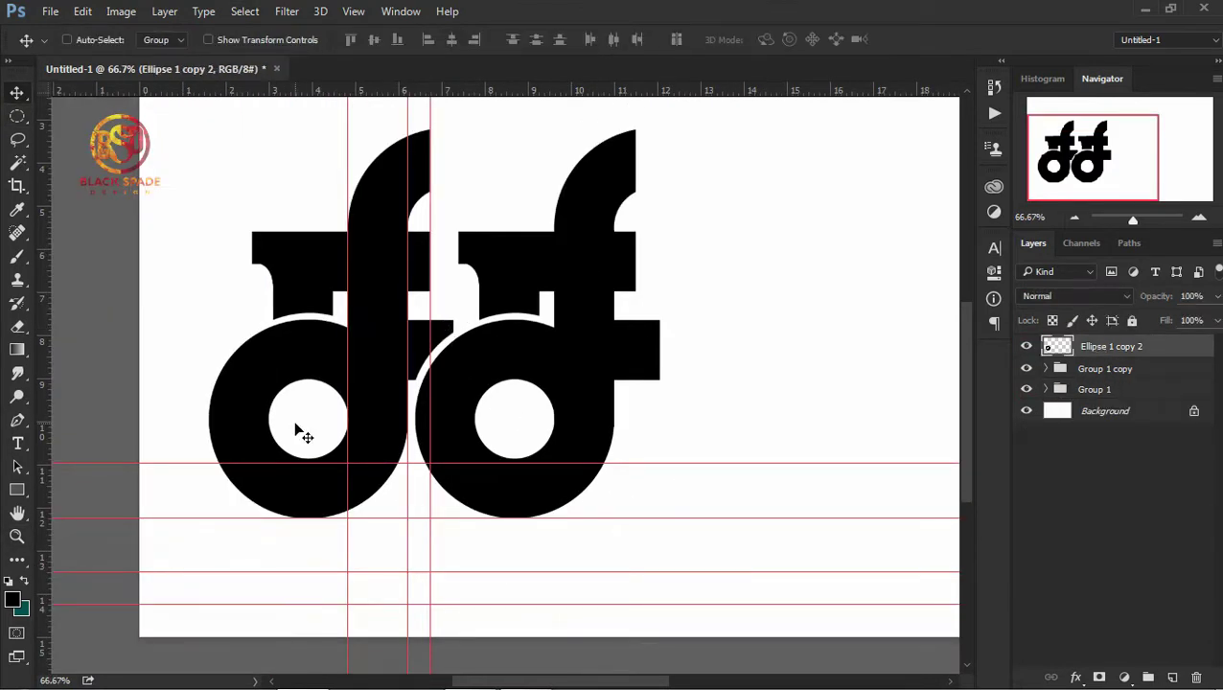
pyautogui.moveTo(298, 432); pyautogui.dragTo(772, 388)
pyautogui.rightClick(639, 359)
pyautogui.click(724, 390)
pyautogui.click(1141, 300)
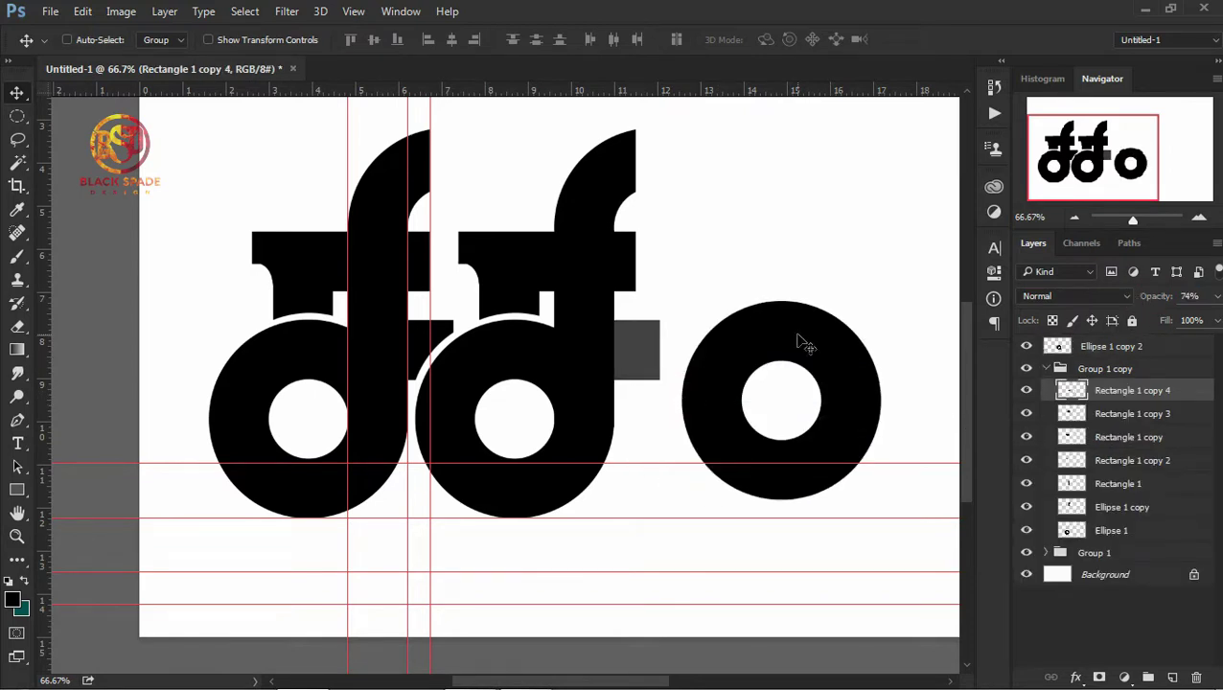
# - Set the extra ring to 69% opacity and slide it against the second letter's bowl
pyautogui.moveTo(806, 345); pyautogui.dragTo(710, 345)
pyautogui.keyDown('ctrl'); pyautogui.click(810, 302); pyautogui.keyUp('ctrl')
pyautogui.click(1028, 391)
pyautogui.click(1071, 391)
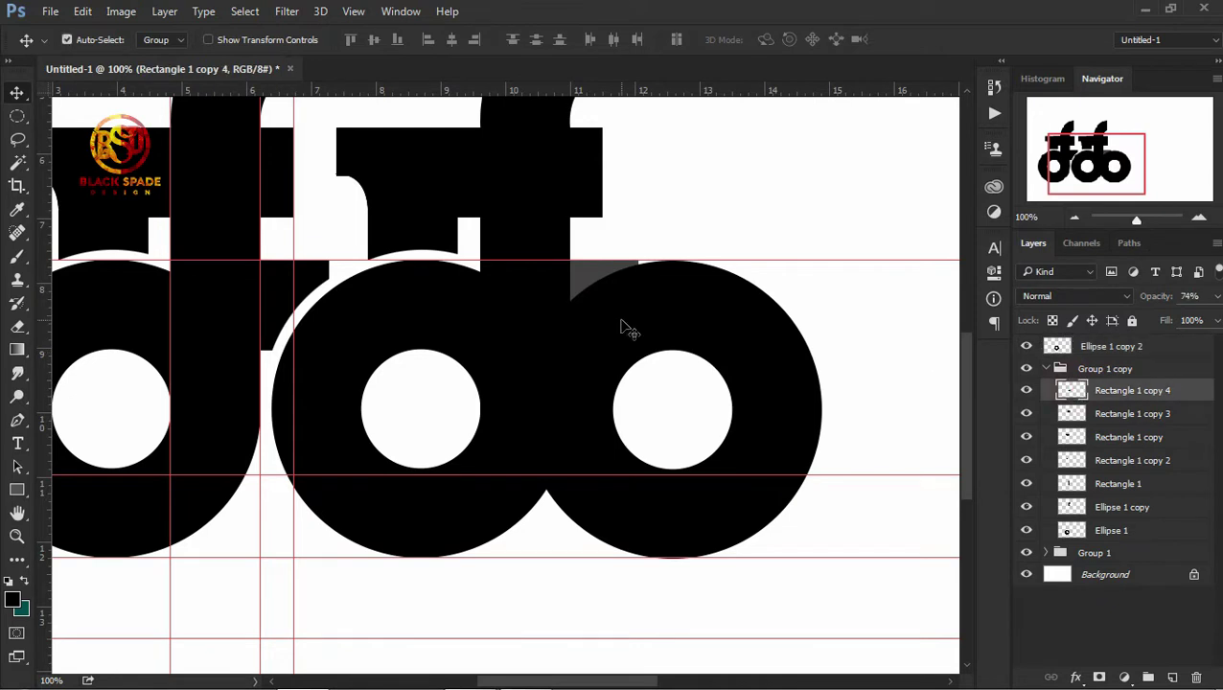
pyautogui.click(1112, 346)
pyautogui.moveTo(1165, 297); pyautogui.dragTo(1137, 298)
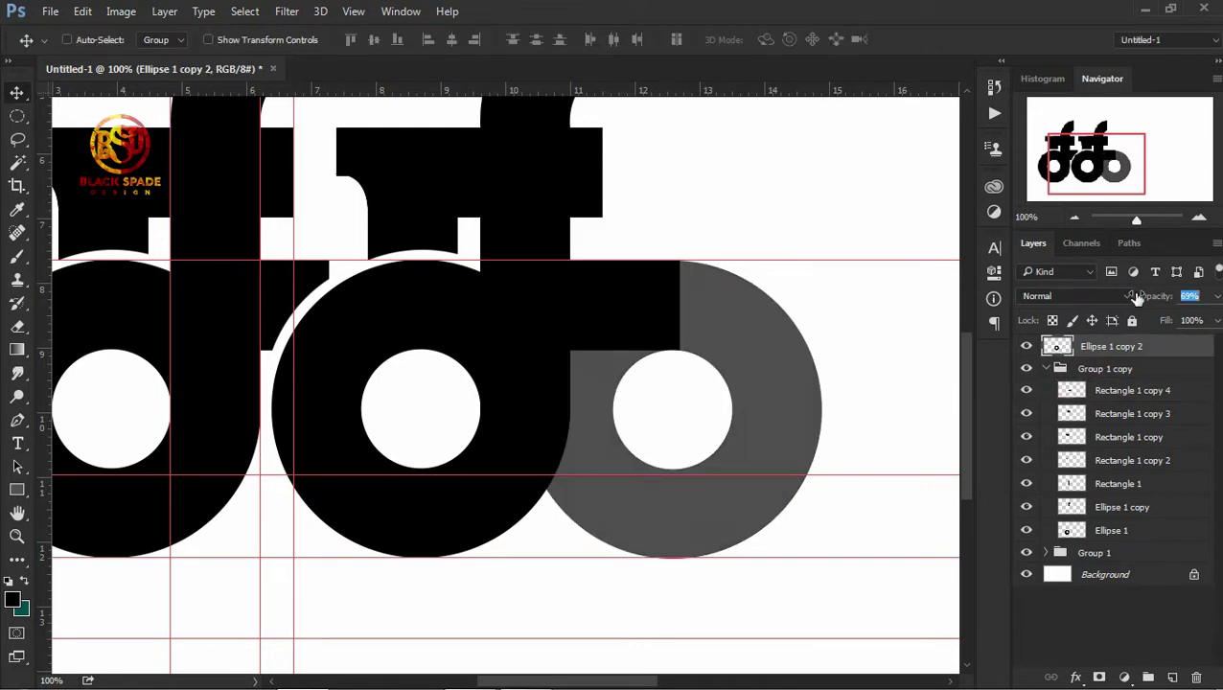
pyautogui.moveTo(794, 435); pyautogui.dragTo(725, 434)
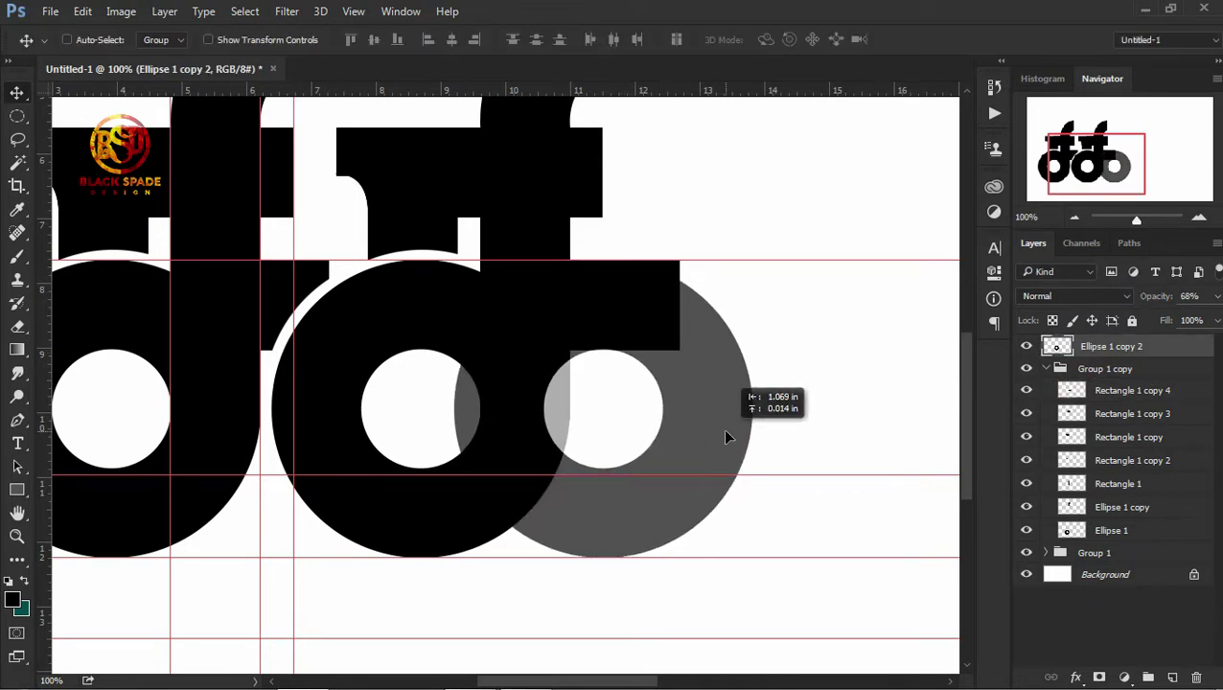
# - Mark the overlap of the ring and second letter with a rectangular selection, then deselect
pyautogui.press('m')
pyautogui.moveTo(333, 223); pyautogui.dragTo(597, 454)
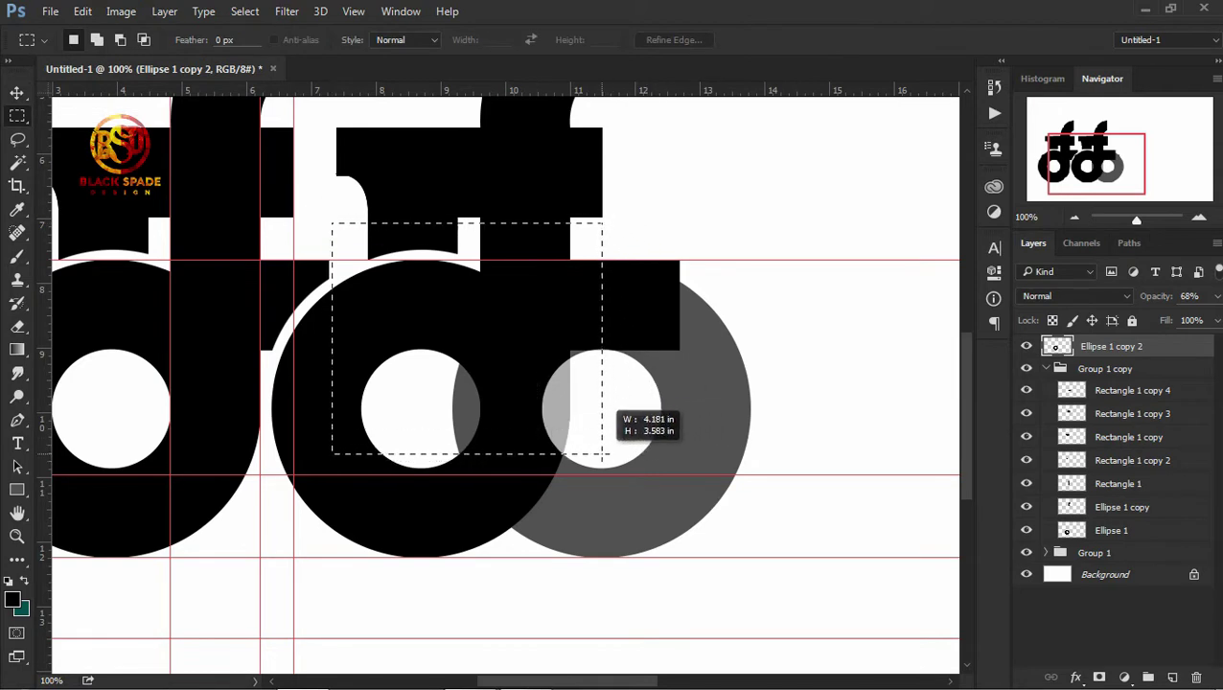
pyautogui.click(245, 10)
pyautogui.click(269, 46)
pyautogui.press('v')
# - Narrow the connecting rectangle with Free Transform so its right edge meets the ring
pyautogui.rightClick(623, 288)
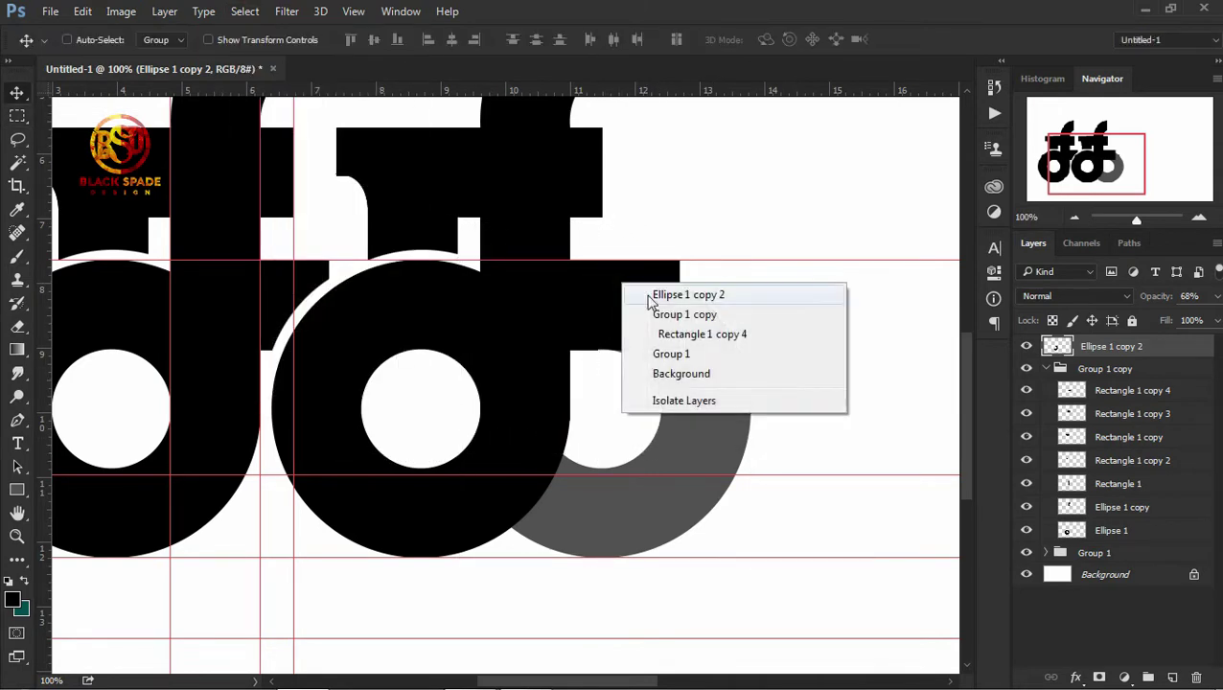
pyautogui.click(696, 332)
pyautogui.hotkey('ctrl', 't')
pyautogui.press('Return')
pyautogui.moveTo(655, 305); pyautogui.dragTo(604, 306)
pyautogui.hotkey('ctrl', 't')
pyautogui.press('Return')
# - Fill the extra ring with opaque black and nudge it into place
pyautogui.rightClick(642, 332)
pyautogui.click(669, 344)
pyautogui.hotkey('alt', 'BackSpace')
pyautogui.hotkey('ctrl', '-')
pyautogui.hotkey('ctrl', '-')
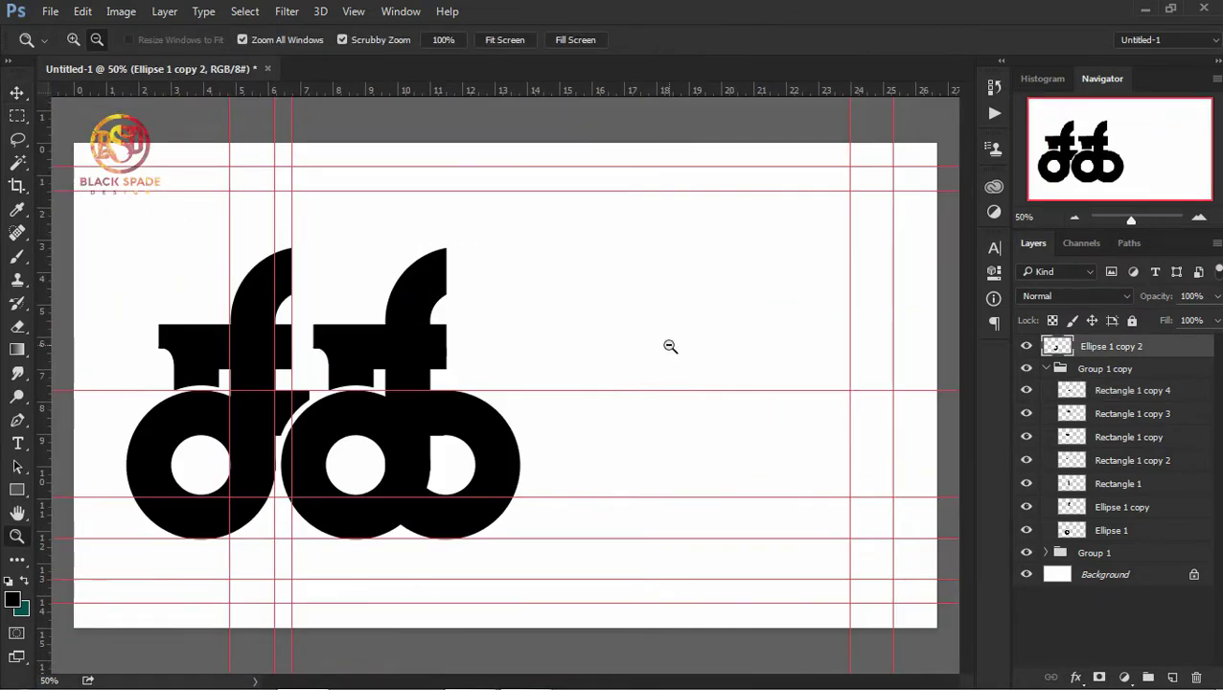
pyautogui.hotkey('ctrl', '+')
pyautogui.hotkey('ctrl', '+')
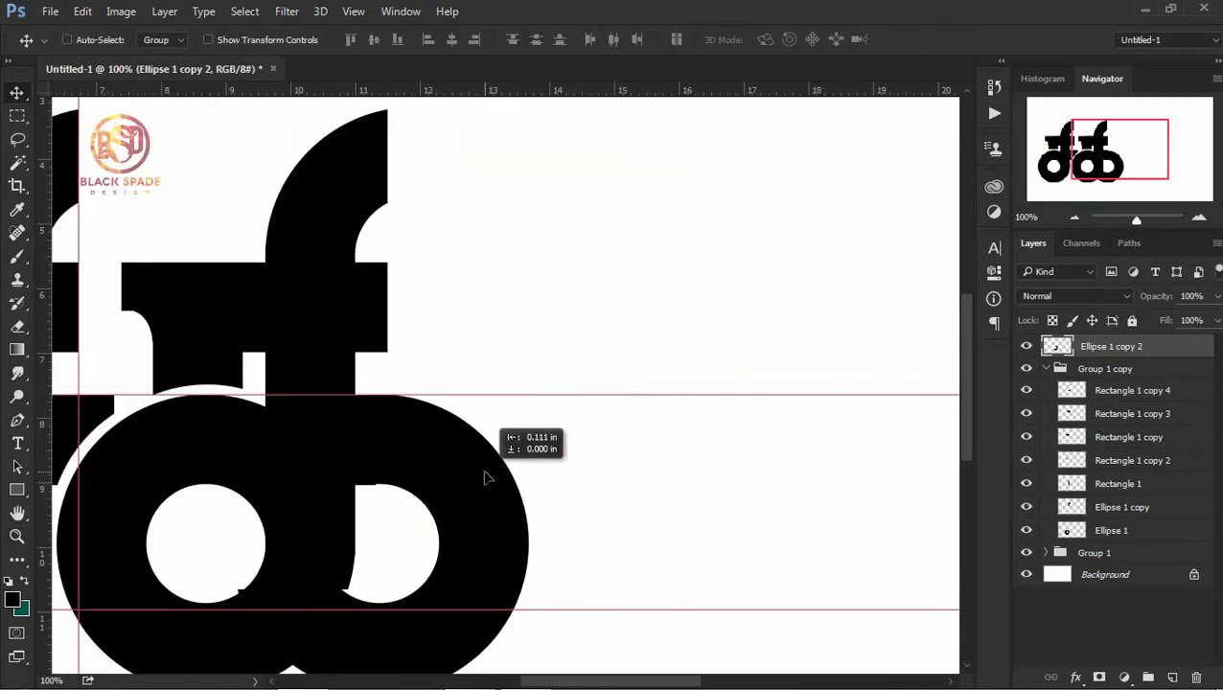
pyautogui.moveTo(486, 477); pyautogui.dragTo(509, 361)
# - Lasso a sliver near the ring's bottom, then deselect
pyautogui.press('l')
pyautogui.moveTo(221, 537); pyautogui.dragTo(288, 523)
pyautogui.click(245, 10)
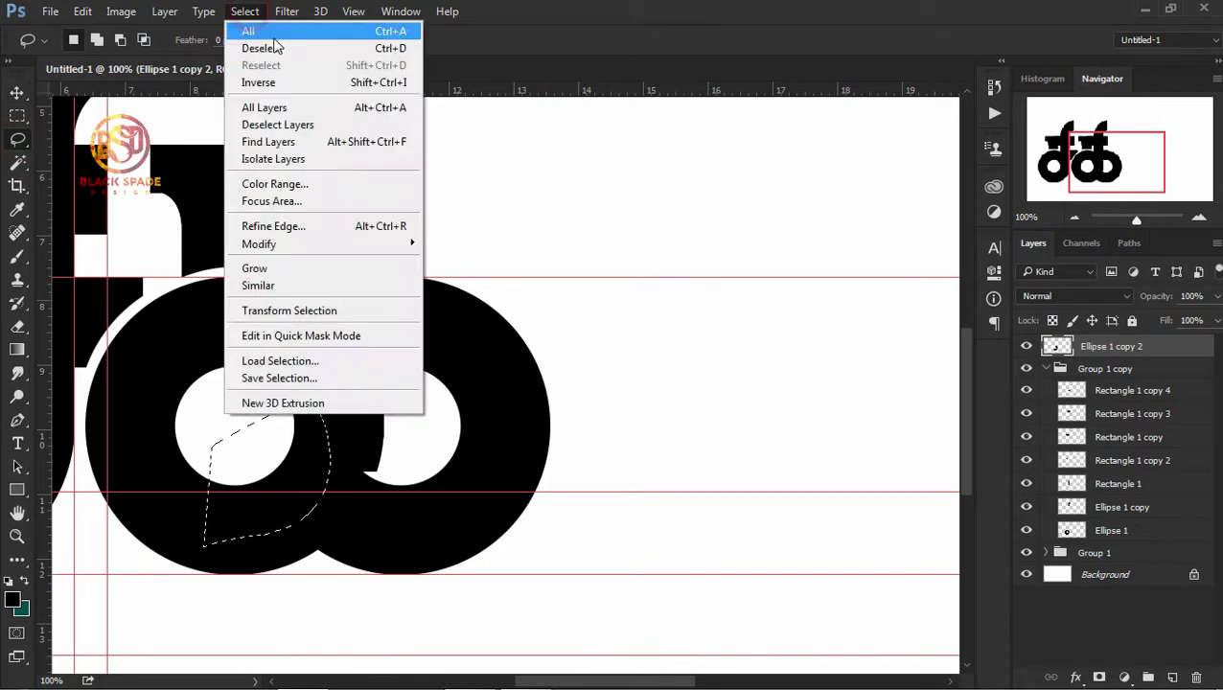
pyautogui.click(286, 185)
pyautogui.press('v')
# - Draw an elliptical selection near the ring's bottom, then clear it
pyautogui.scroll(2, 576, 336)
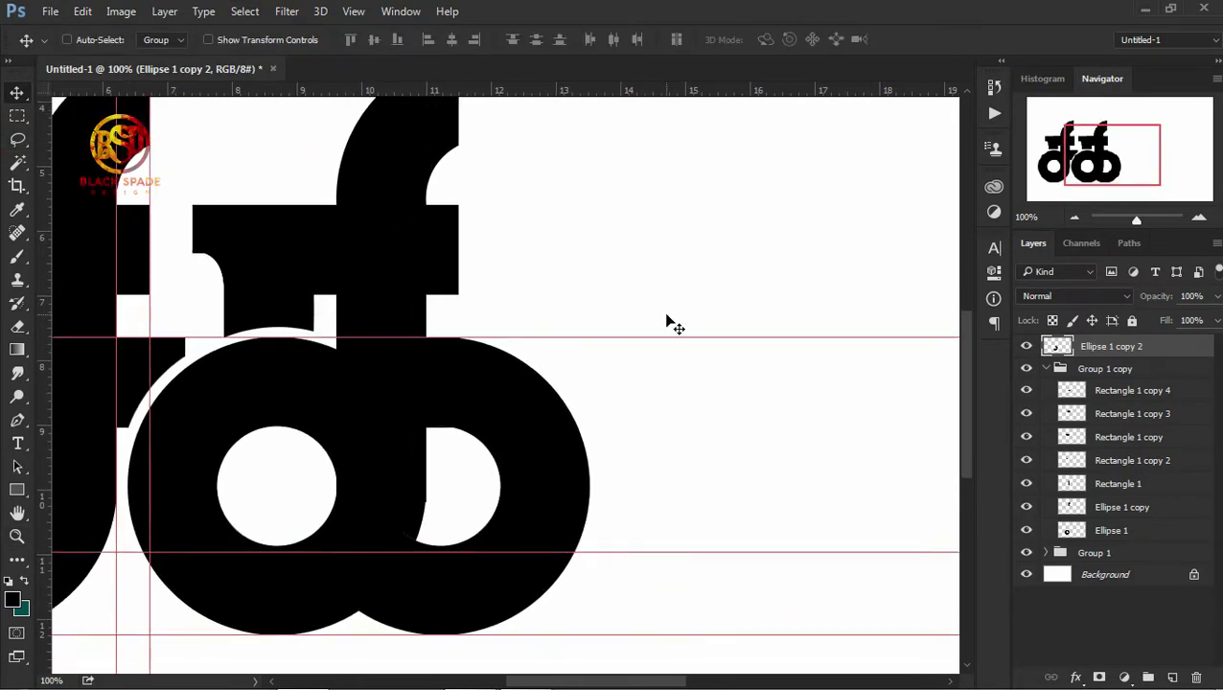
pyautogui.rightClick(17, 115)
pyautogui.click(55, 135)
pyautogui.moveTo(427, 500); pyautogui.dragTo(322, 531)
pyautogui.click(245, 11)
pyautogui.click(259, 49)
pyautogui.press('v')
pyautogui.scroll(2, 397, 331)
# - Select the area around the second letter's top hook, deselect, and zoom out to the whole title
pyautogui.click(18, 115)
pyautogui.moveTo(191, 164); pyautogui.dragTo(622, 350)
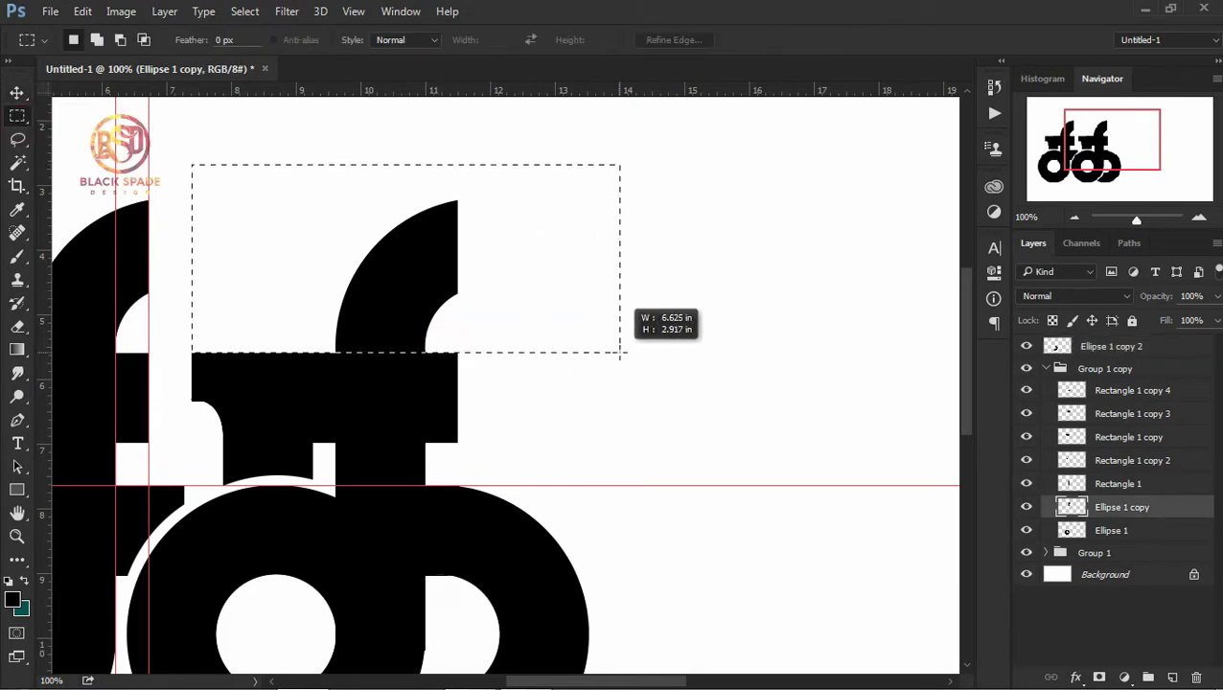
pyautogui.click(245, 11)
pyautogui.click(259, 47)
pyautogui.press('z')
pyautogui.hotkey('ctrl', '0')
pyautogui.press('v')
# - Move the extra ring into Group 1 copy and drag another copy of Group 1 to the right
pyautogui.click(1102, 346)
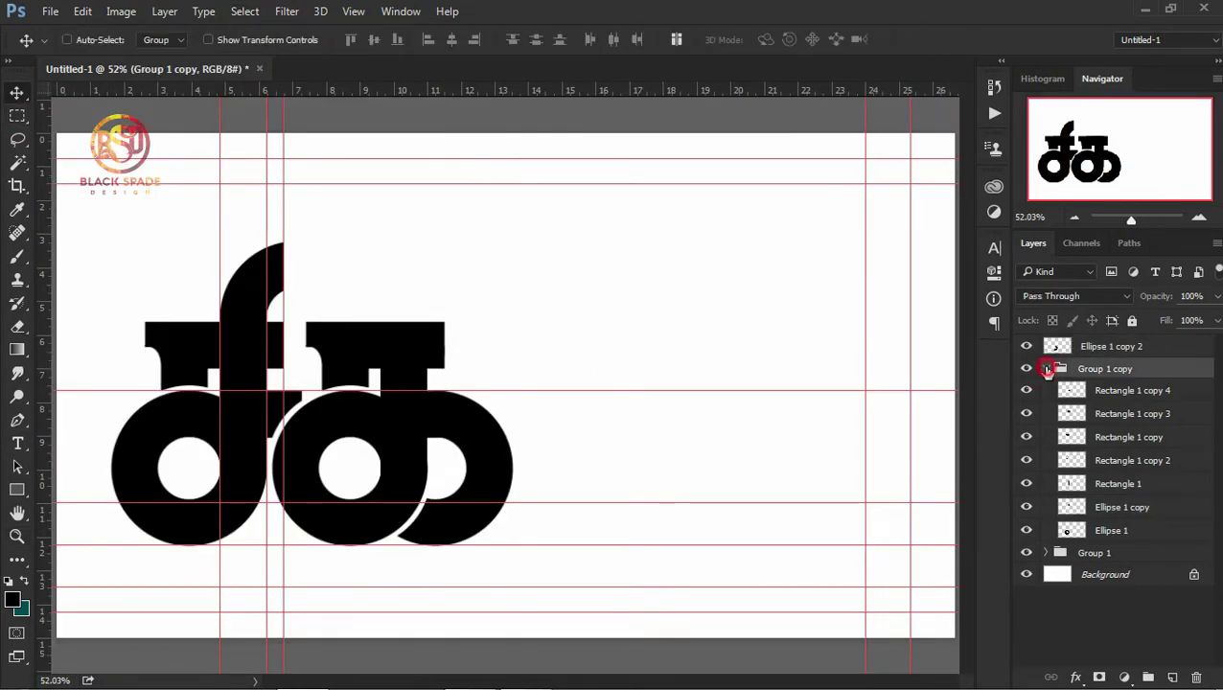
pyautogui.click(1047, 369)
pyautogui.click(1047, 390)
pyautogui.moveTo(1102, 346); pyautogui.dragTo(1172, 676)
pyautogui.click(1047, 346)
pyautogui.click(1093, 367)
pyautogui.click(1047, 366)
pyautogui.moveTo(186, 434); pyautogui.dragTo(584, 437)
# - Set the third letter copy to 50% opacity, then back to fully opaque
pyautogui.press('5')
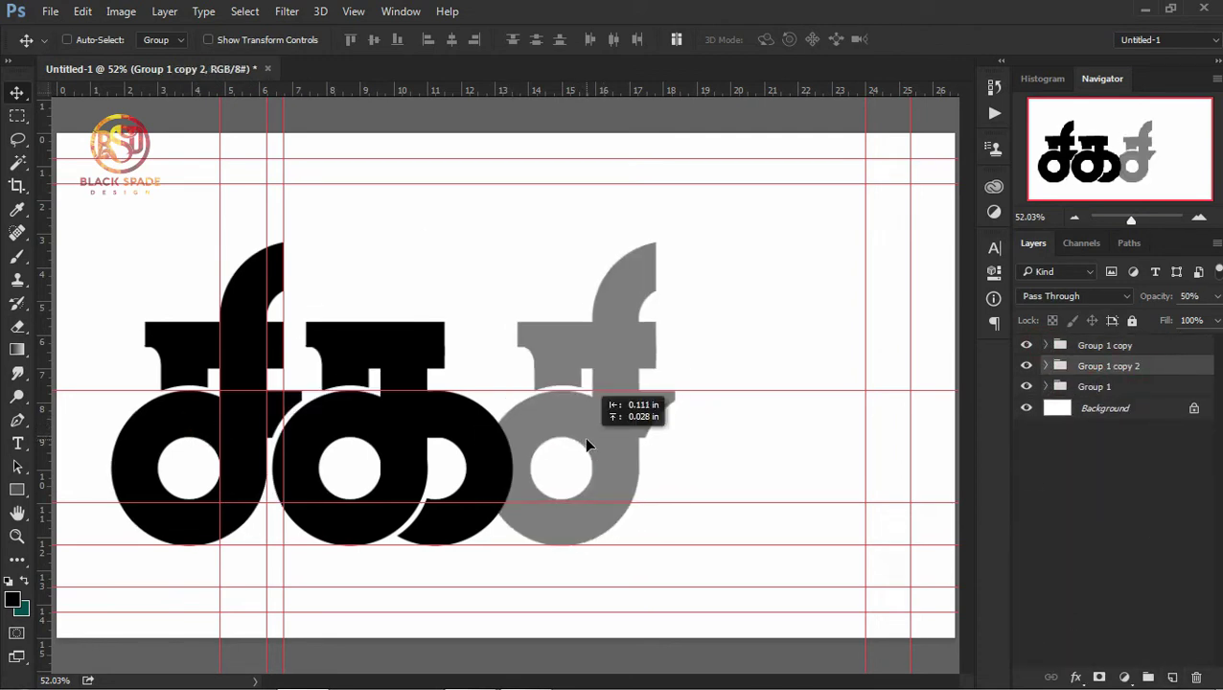
pyautogui.hotkey('ctrl', '+')
pyautogui.press('v')
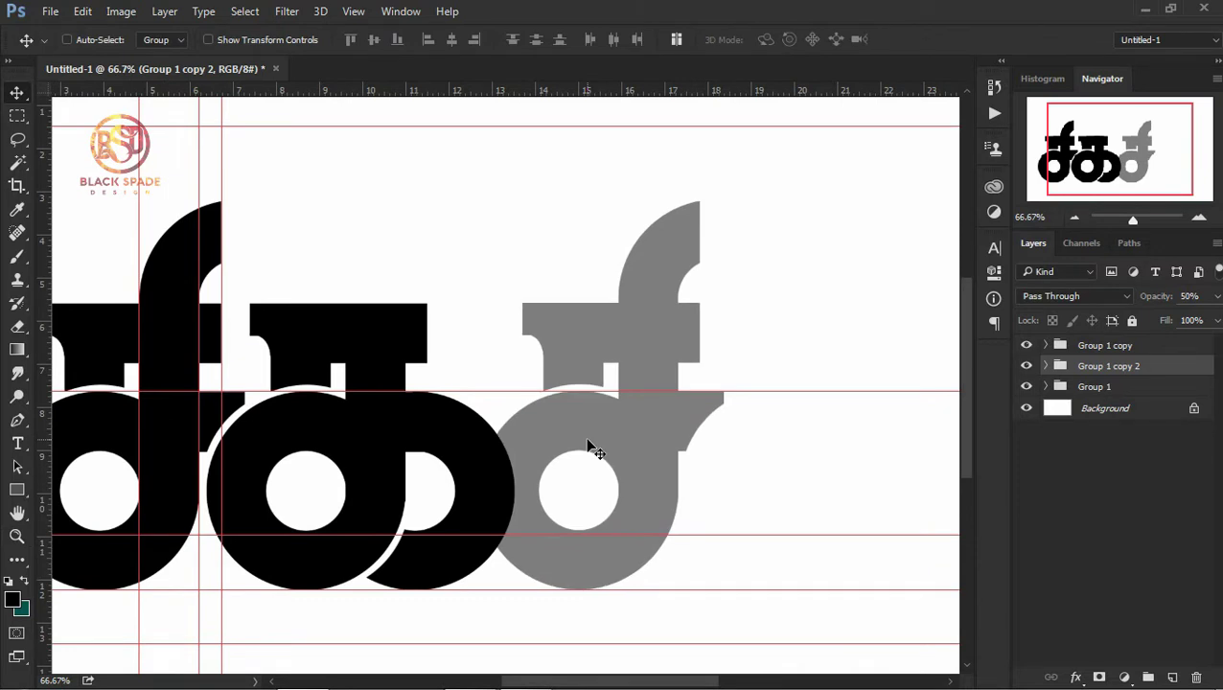
pyautogui.press('0')
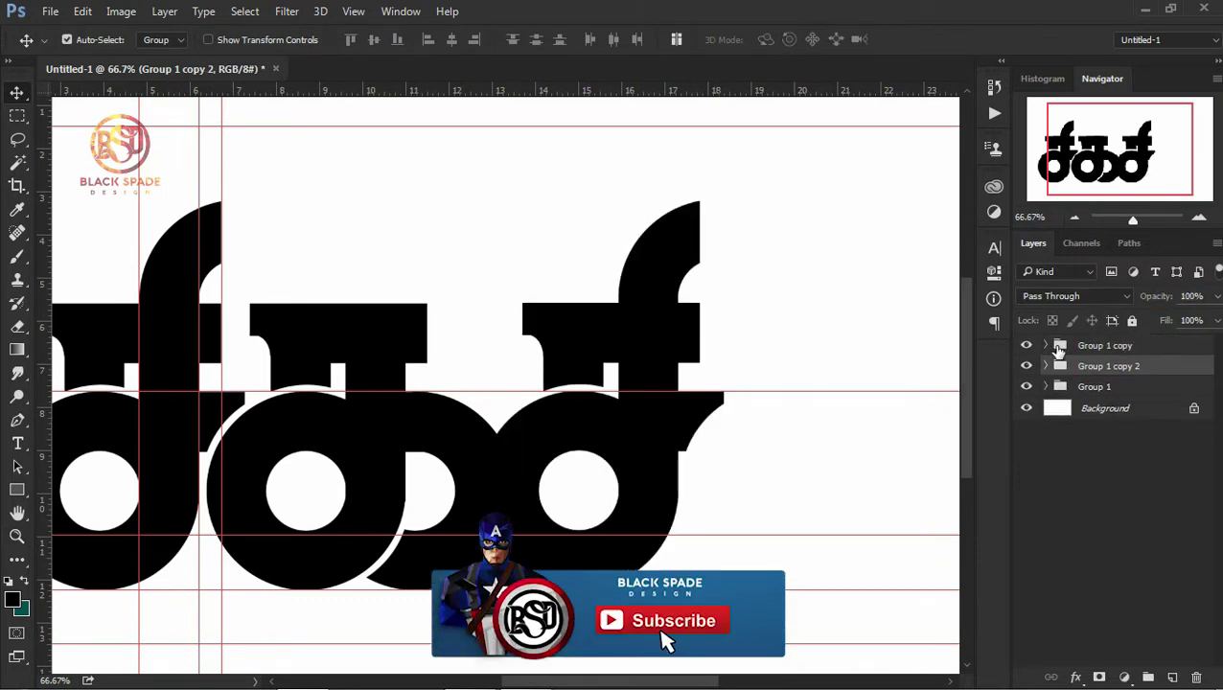
# - Duplicate the connecting rectangle layer and apply a Free Transform to the copy
pyautogui.rightClick(717, 408)
pyautogui.click(786, 462)
pyautogui.hotkey('ctrl', 'j')
pyautogui.hotkey('ctrl', 't')
pyautogui.rightClick(674, 448)
pyautogui.click(729, 408)
pyautogui.press('Return')
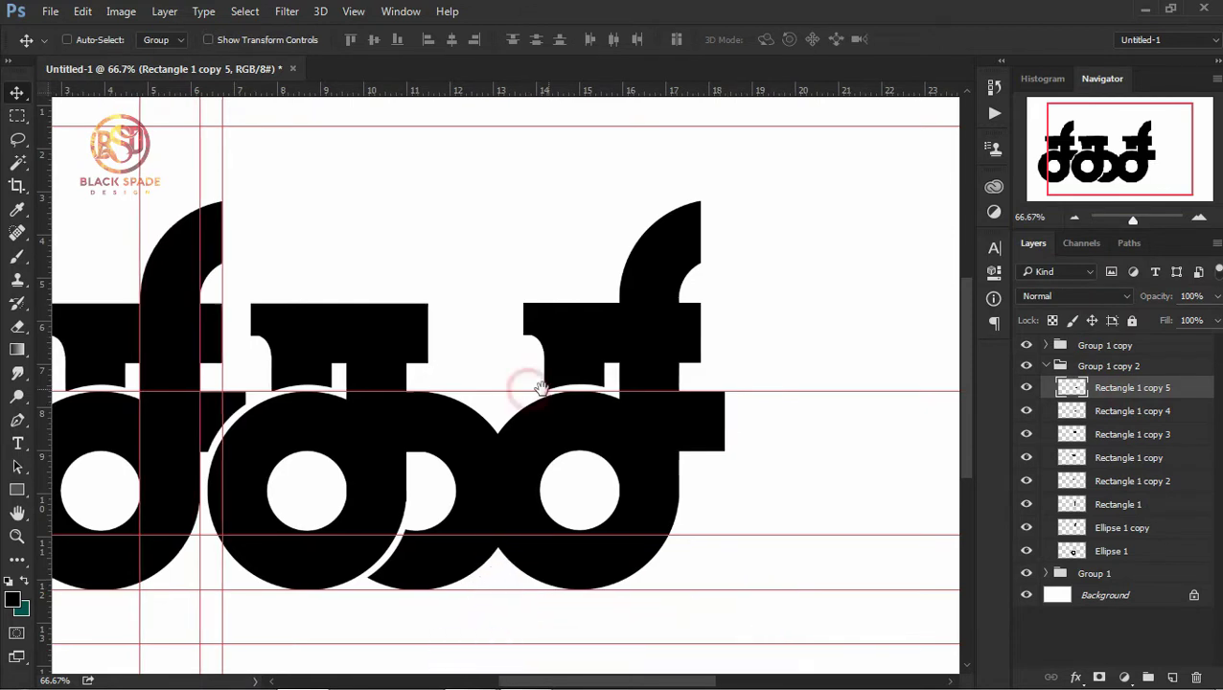
# - Draw a rectangular selection to the right of the guide over the third letter
pyautogui.hscroll(-2, 547, 393)
pyautogui.click(708, 422)
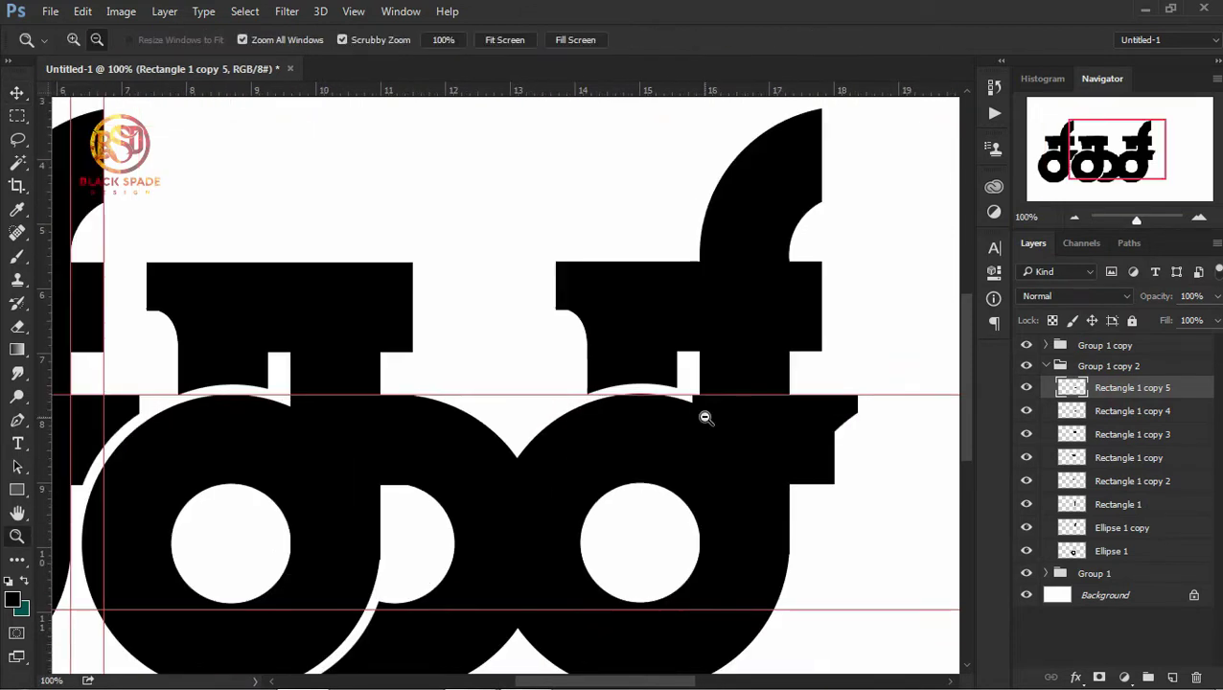
pyautogui.press('m')
pyautogui.moveTo(833, 508); pyautogui.dragTo(720, 319)
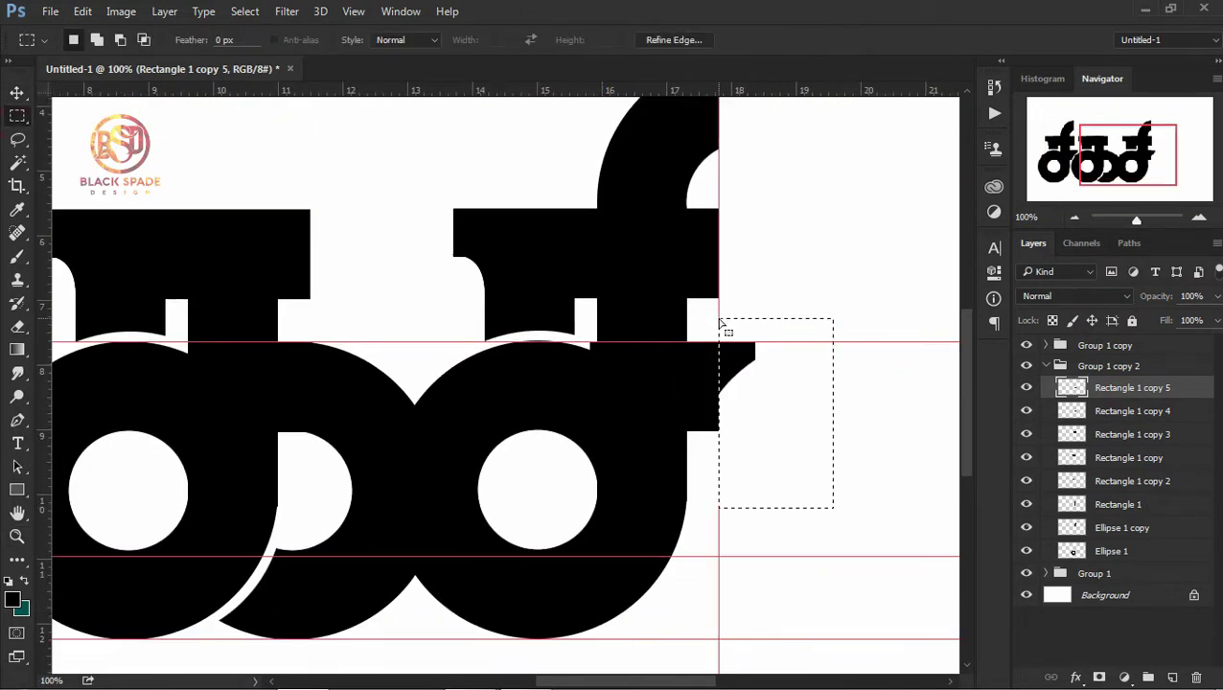
pyautogui.press('v')
pyautogui.click(621, 365)
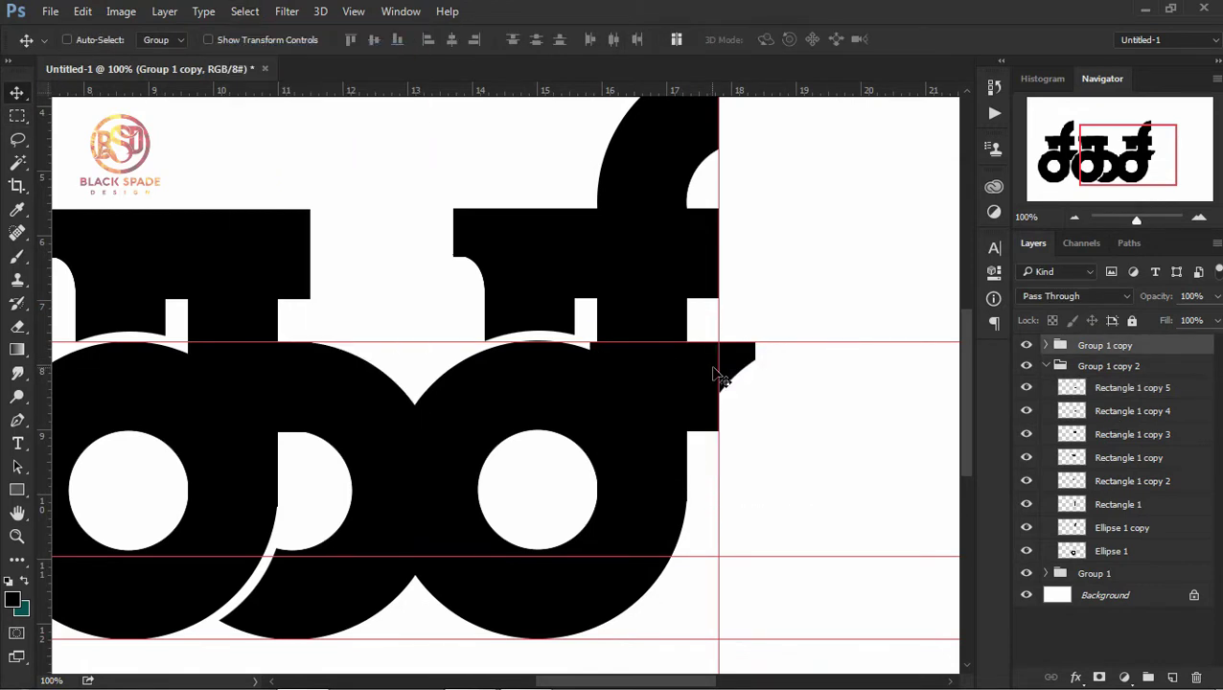
# - Reposition the rectangular selection over the third letter's bowl, then deselect
pyautogui.click(1102, 411)
pyautogui.press('m')
pyautogui.moveTo(849, 515); pyautogui.dragTo(721, 324)
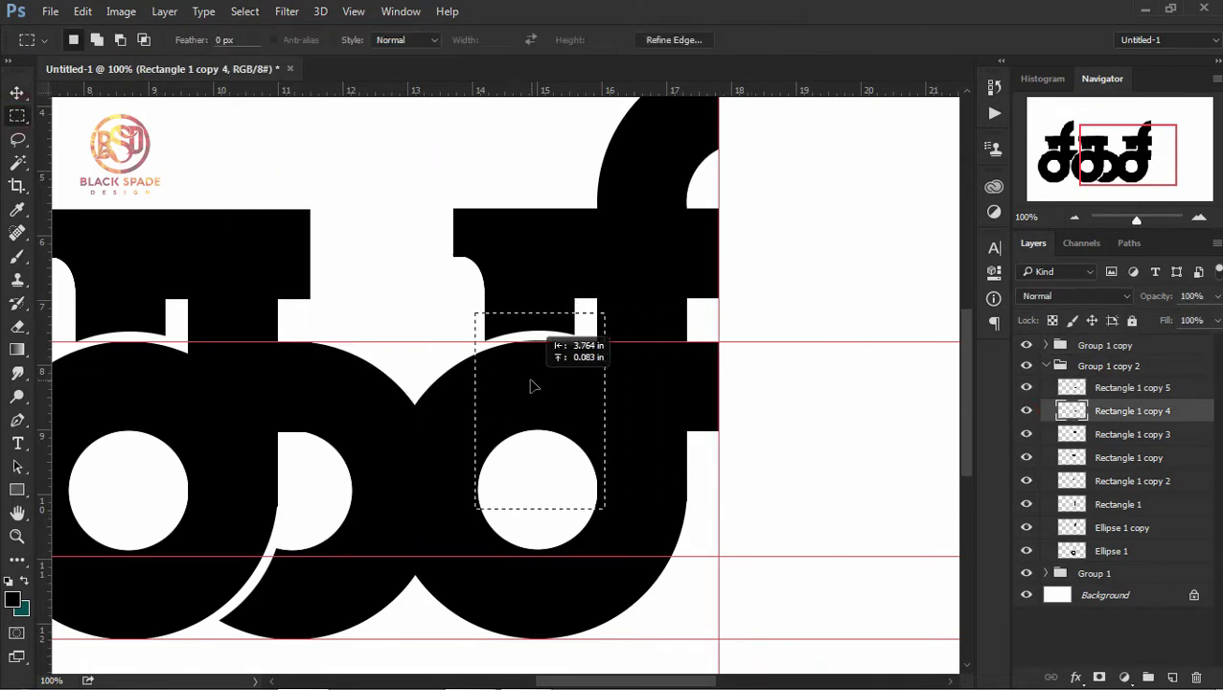
pyautogui.click(1122, 396)
pyautogui.click(244, 10)
pyautogui.click(283, 46)
pyautogui.press('v')
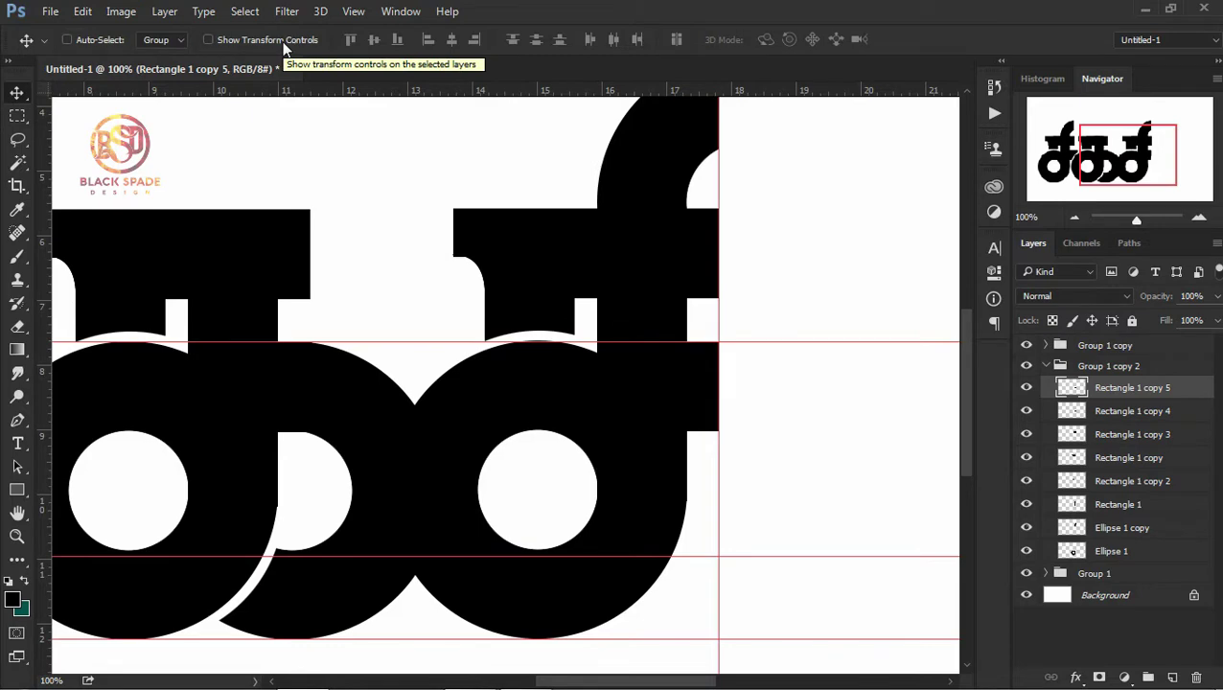
# - Carve a curved notch from the stem rectangle with a Pen path converted to a selection
pyautogui.rightClick(655, 317)
pyautogui.click(690, 372)
pyautogui.press('p')
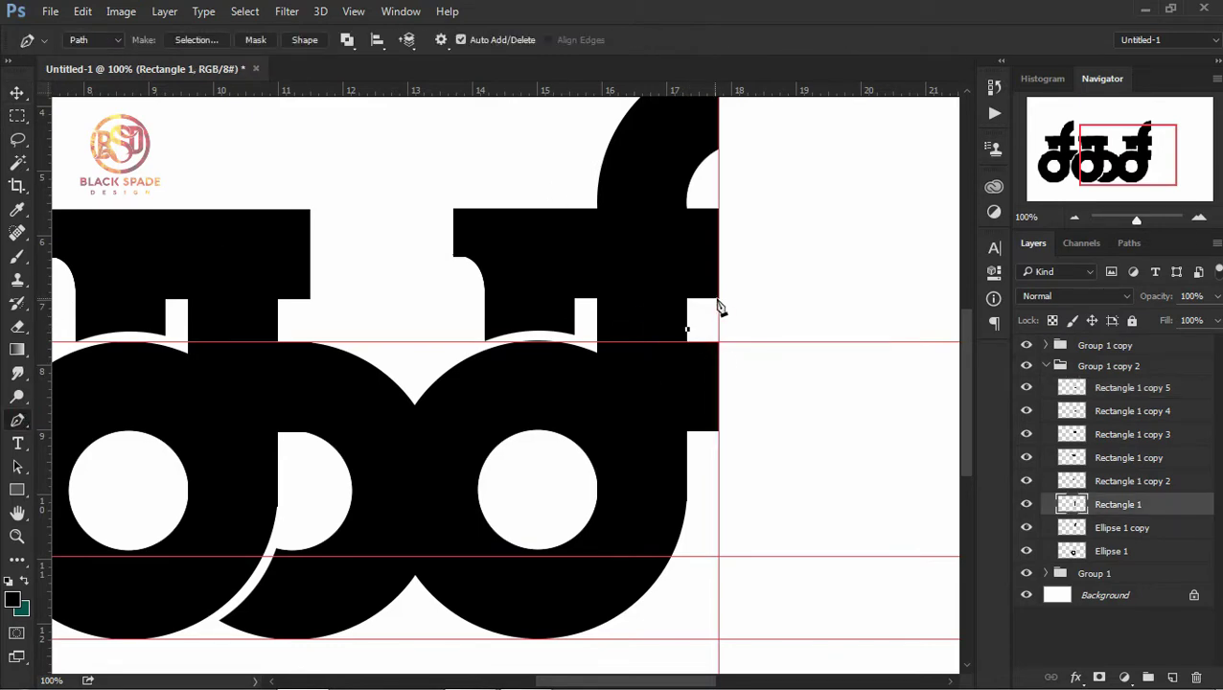
pyautogui.click(686, 329)
pyautogui.rightClick(671, 332)
pyautogui.click(719, 259)
pyautogui.press('Return')
pyautogui.press('b')
pyautogui.press('Delete')
pyautogui.click(245, 11)
pyautogui.click(284, 46)
pyautogui.press('v')
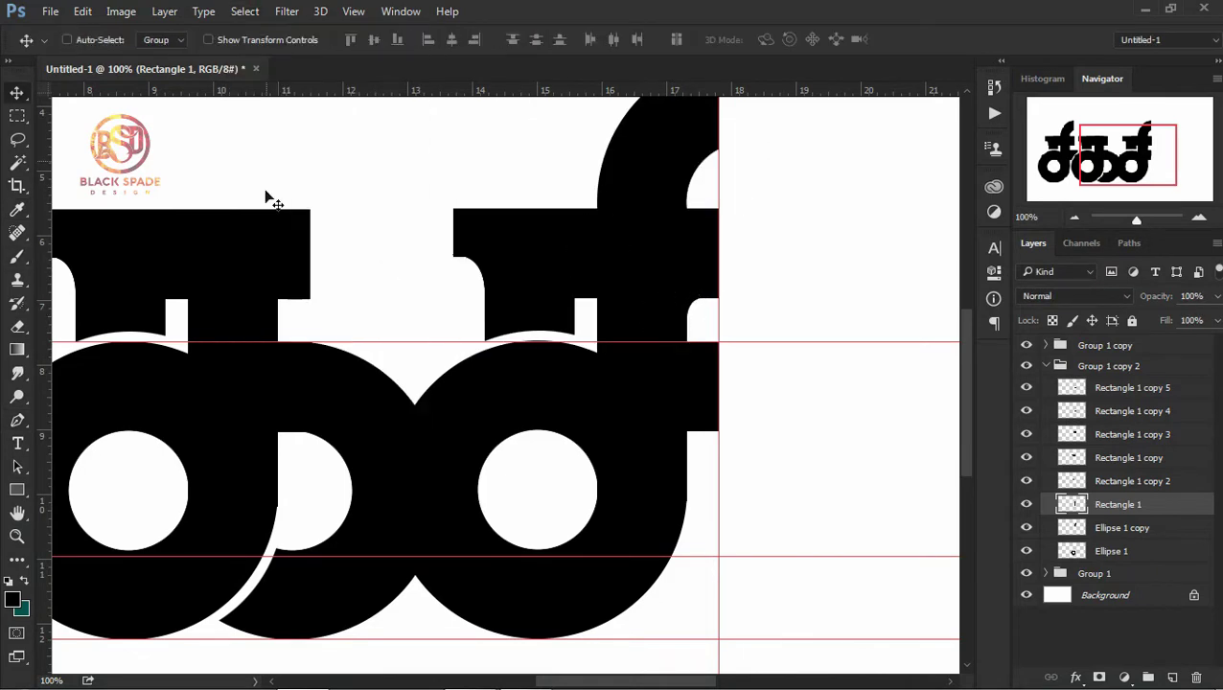
# - Select the second letter's ring layer and switch to the Pen tool
pyautogui.click(313, 390)
pyautogui.press('p')
pyautogui.press('super')
pyautogui.click(303, 307)
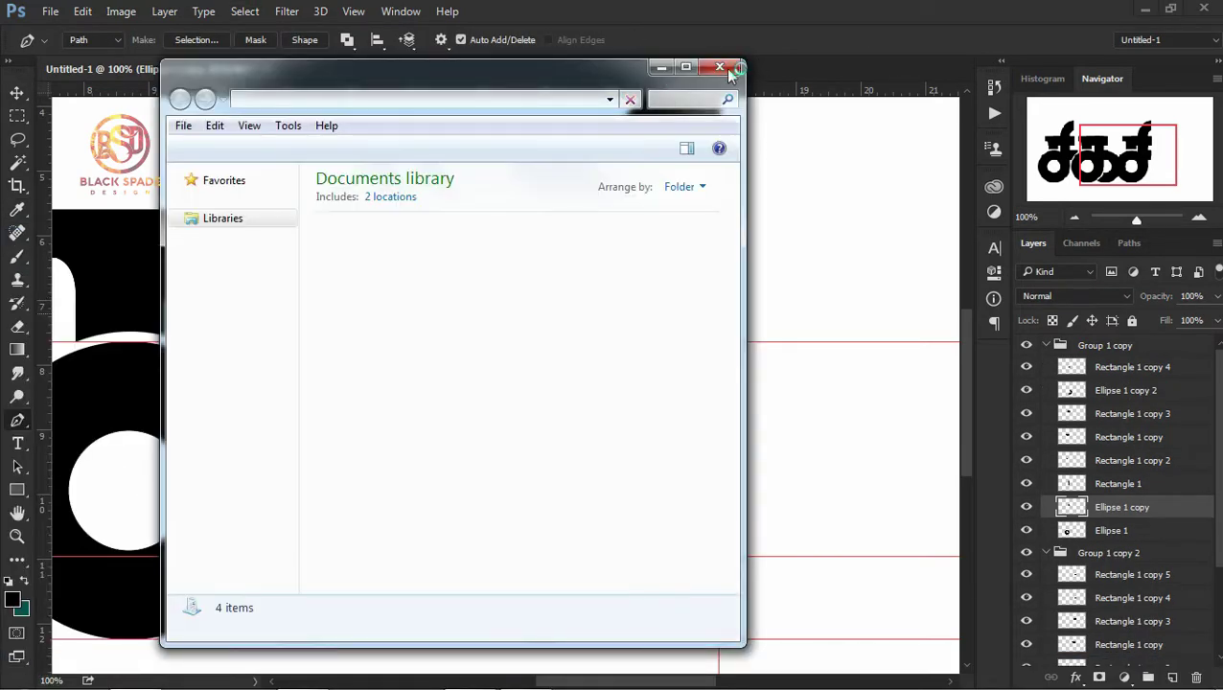
pyautogui.click(719, 104)
# - Pick a shape layer under the second letter and clear the selection
pyautogui.rightClick(274, 314)
pyautogui.click(316, 305)
pyautogui.press('Return')
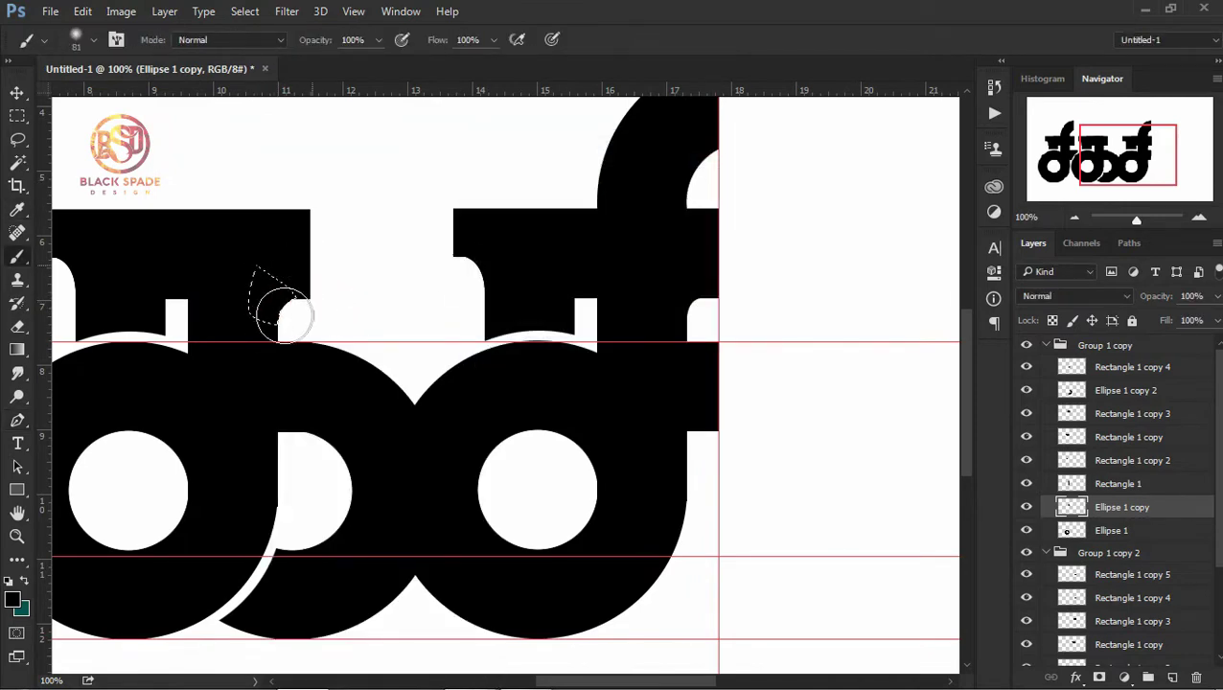
pyautogui.click(244, 11)
pyautogui.click(278, 46)
# - Cut a curved notch from Group 1's Rectangle 1 where the stem meets the bowl
pyautogui.rightClick(332, 299)
pyautogui.click(395, 370)
pyautogui.press('p')
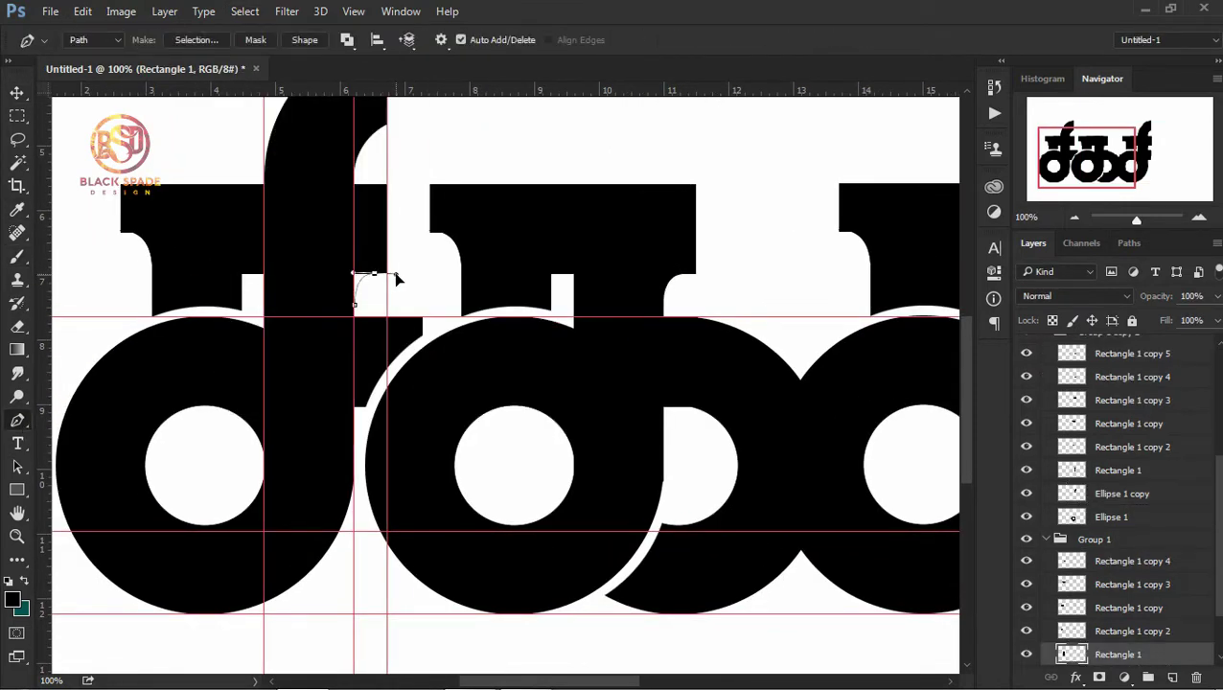
pyautogui.rightClick(351, 268)
pyautogui.click(470, 314)
pyautogui.press('Return')
pyautogui.press('b')
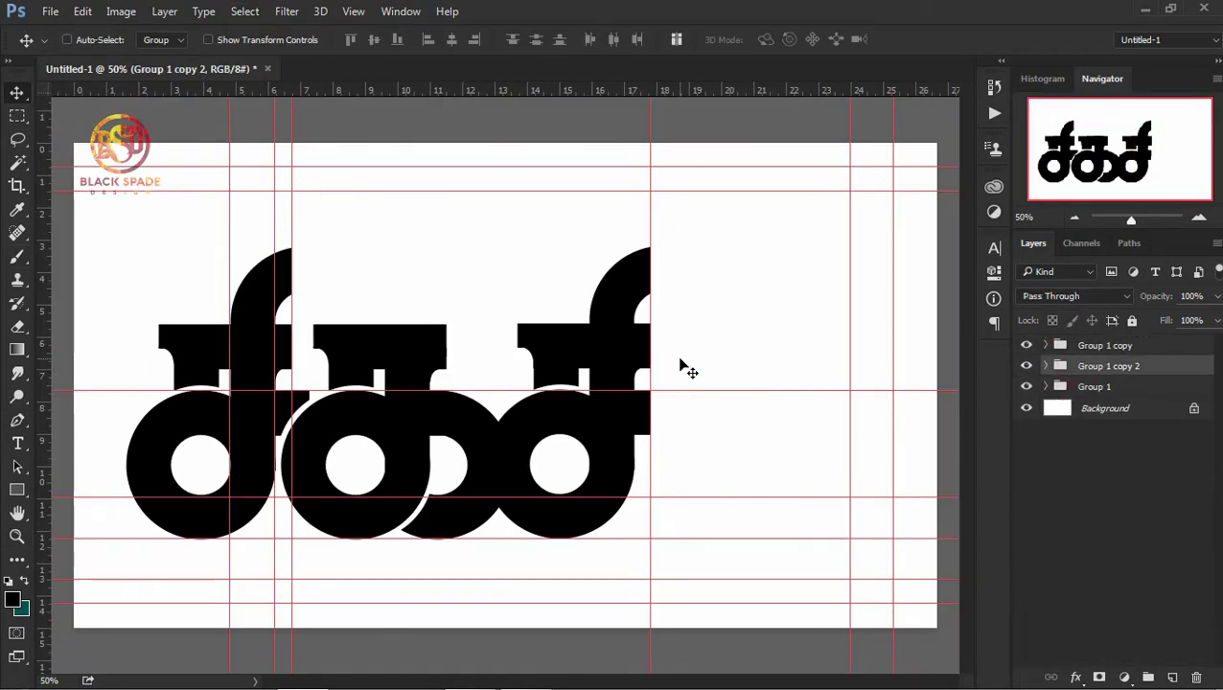
# - Delete the third letter's tall ascender stroke from the Ellipse 1 copy layer using a rectangular selection
pyautogui.rightClick(608, 293)
pyautogui.click(654, 346)
pyautogui.click(17, 116)
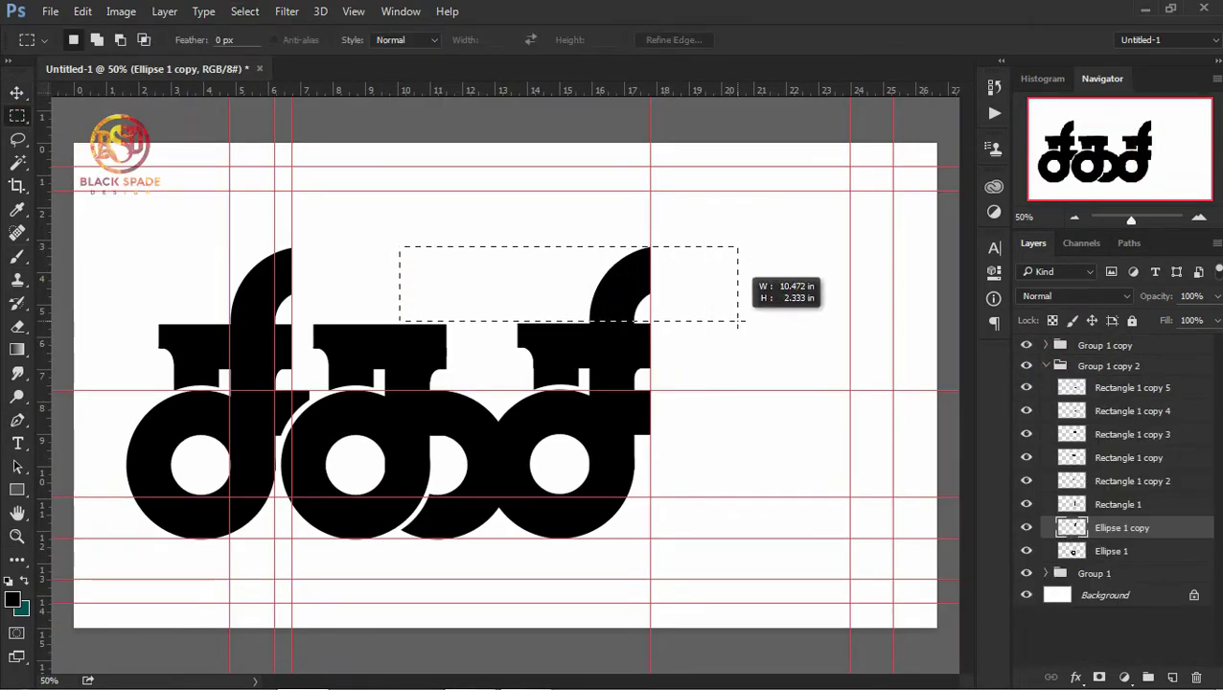
pyautogui.press('z')
pyautogui.click(745, 323)
pyautogui.click(244, 10)
# - Cut a thin white curved gap around the middle letter's bowl with an elliptical selection
pyautogui.click(269, 88)
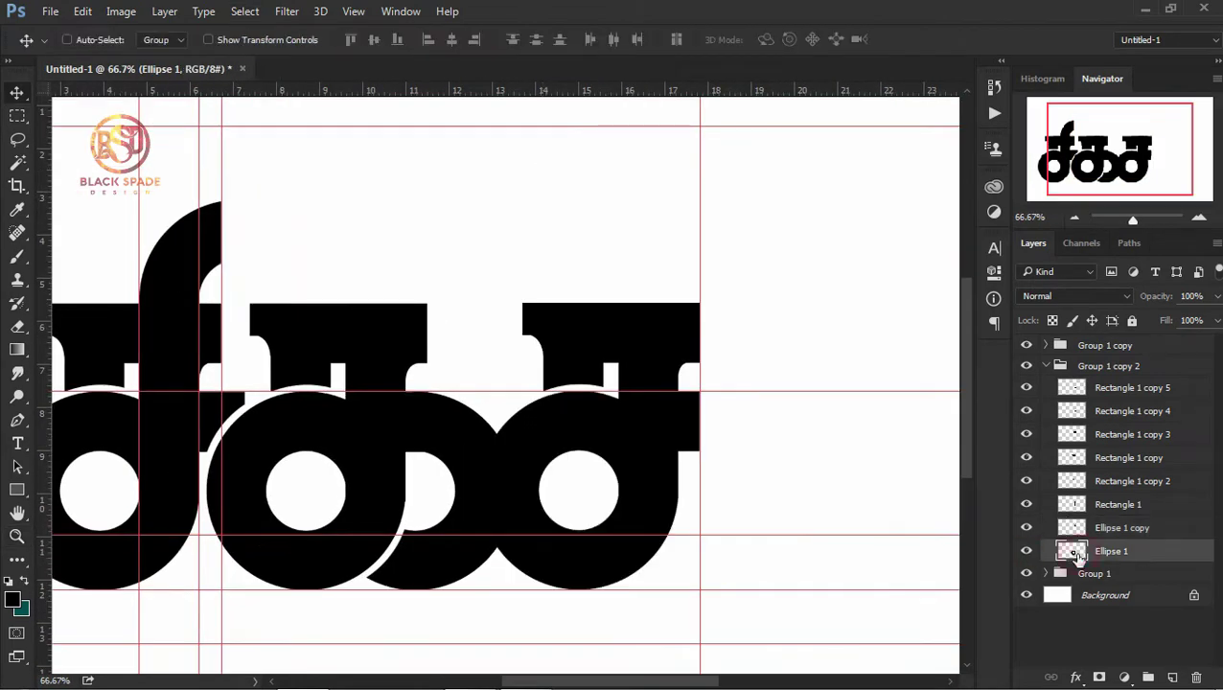
pyautogui.press('m')
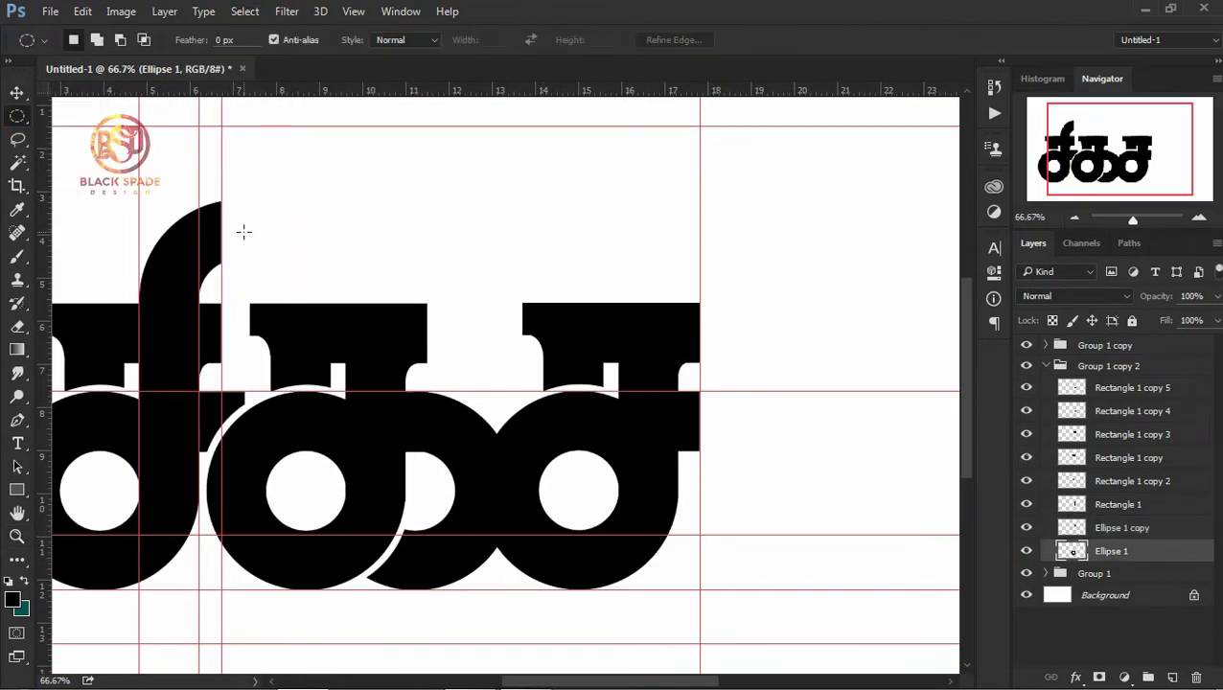
pyautogui.moveTo(346, 345); pyautogui.dragTo(408, 484)
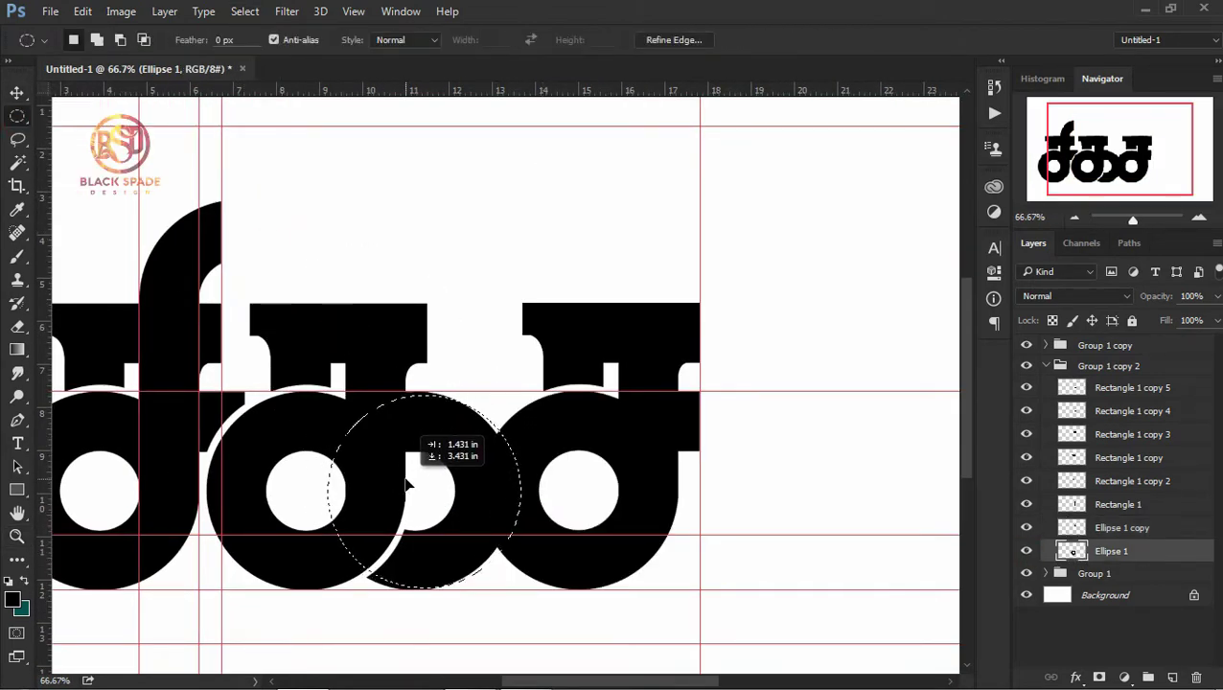
pyautogui.press('Delete')
pyautogui.click(244, 10)
pyautogui.click(271, 42)
pyautogui.press('v')
pyautogui.press('m')
pyautogui.hotkey('ctrl', 'shift', 'd')
pyautogui.moveTo(634, 575); pyautogui.dragTo(461, 501)
pyautogui.click(245, 11)
# - Shift the third letter's group slightly to the left
pyautogui.click(271, 42)
pyautogui.press('v')
pyautogui.rightClick(574, 330)
pyautogui.click(614, 362)
pyautogui.moveTo(635, 458); pyautogui.dragTo(625, 458)
pyautogui.keyDown('alt'); pyautogui.click(633, 460); pyautogui.keyUp('alt')
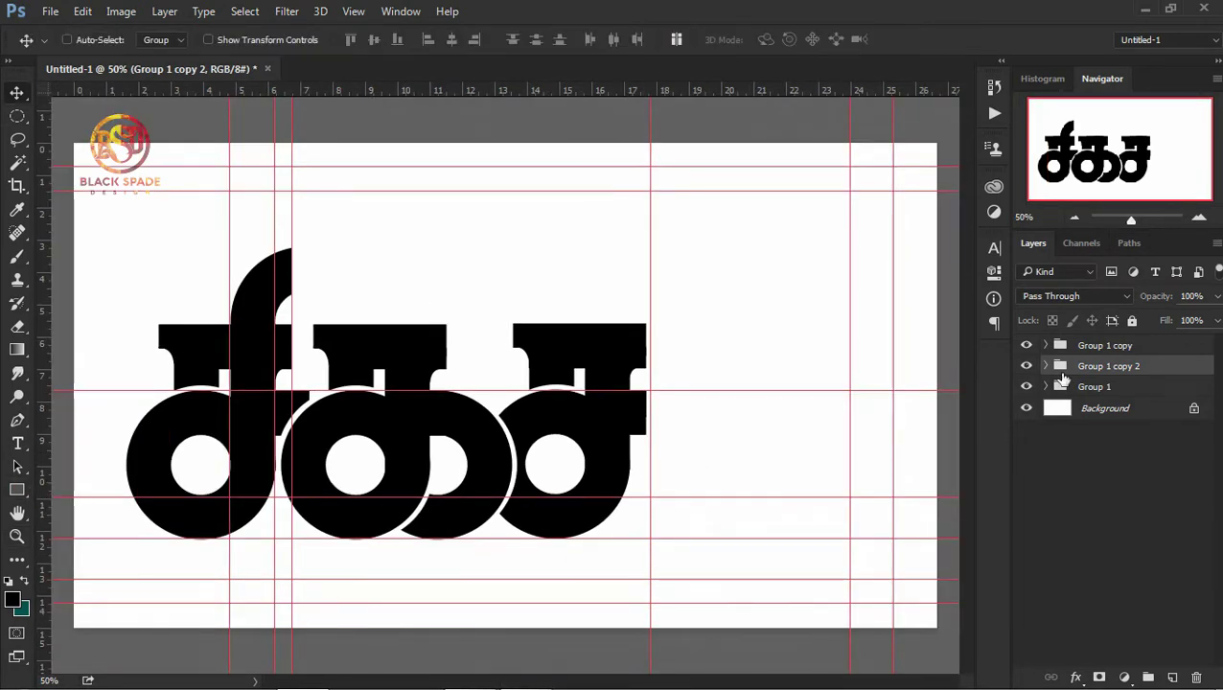
# - Duplicate a black bar from Group 1 to start a new letter
pyautogui.click(1045, 386)
pyautogui.click(1028, 501)
pyautogui.moveTo(1118, 501); pyautogui.dragTo(1118, 345)
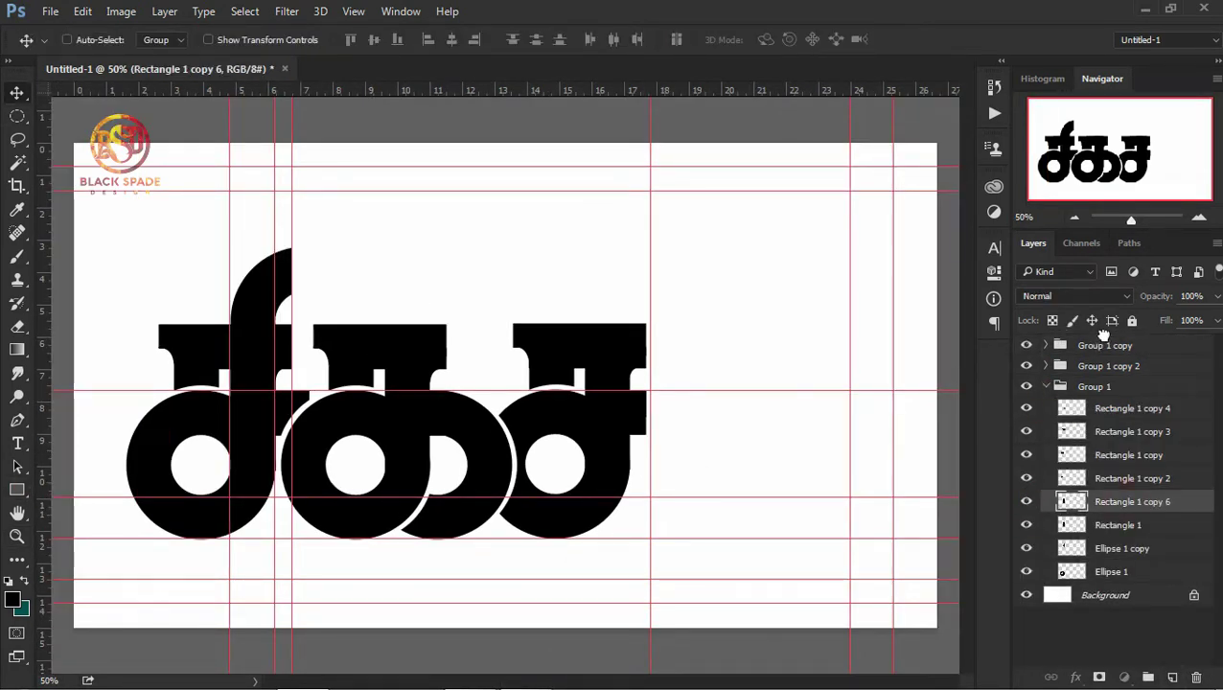
# - Position the copied bar as a new stem beside the third letter, with a guide below
pyautogui.moveTo(759, 391); pyautogui.dragTo(736, 470)
pyautogui.press('z')
pyautogui.click(736, 470)
pyautogui.press('m')
pyautogui.moveTo(595, 524); pyautogui.dragTo(478, 151)
pyautogui.moveTo(537, 285); pyautogui.dragTo(537, 365)
pyautogui.hotkey('ctrl', '-')
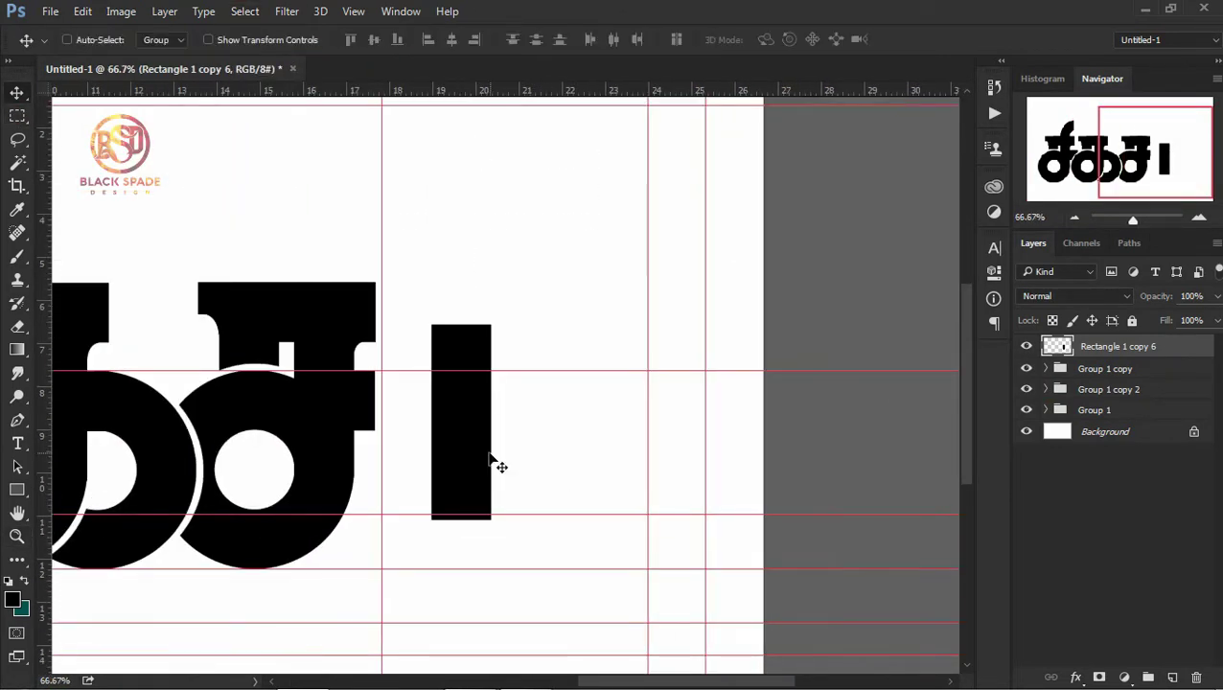
pyautogui.moveTo(470, 429); pyautogui.dragTo(466, 452)
pyautogui.moveTo(494, 371)
pyautogui.mouseDown()
pyautogui.moveTo(519, 510)
pyautogui.moveTo(527, 497)
pyautogui.mouseUp()
pyautogui.rightClick(456, 407)
pyautogui.moveTo(457, 408); pyautogui.dragTo(452, 370)
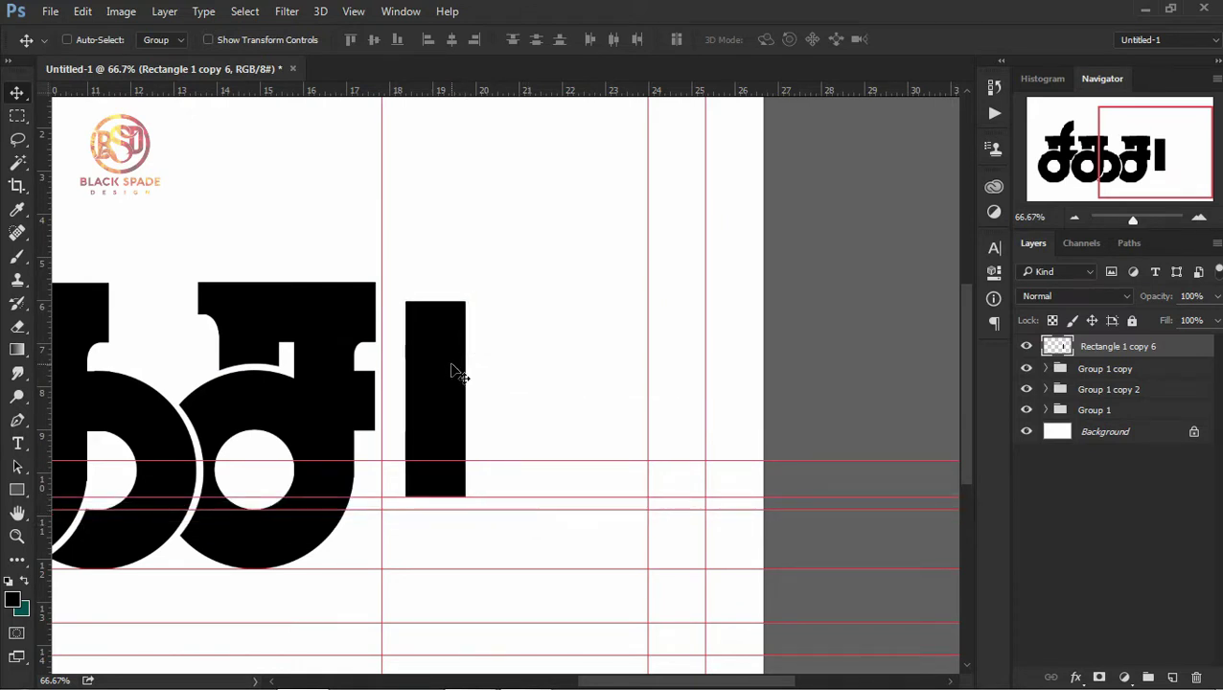
# - Copy the Rectangle 1 copy 3 crossbar onto the top of the new stem
pyautogui.click(1046, 410)
pyautogui.hotkey('ctrl', '-')
pyautogui.rightClick(350, 395)
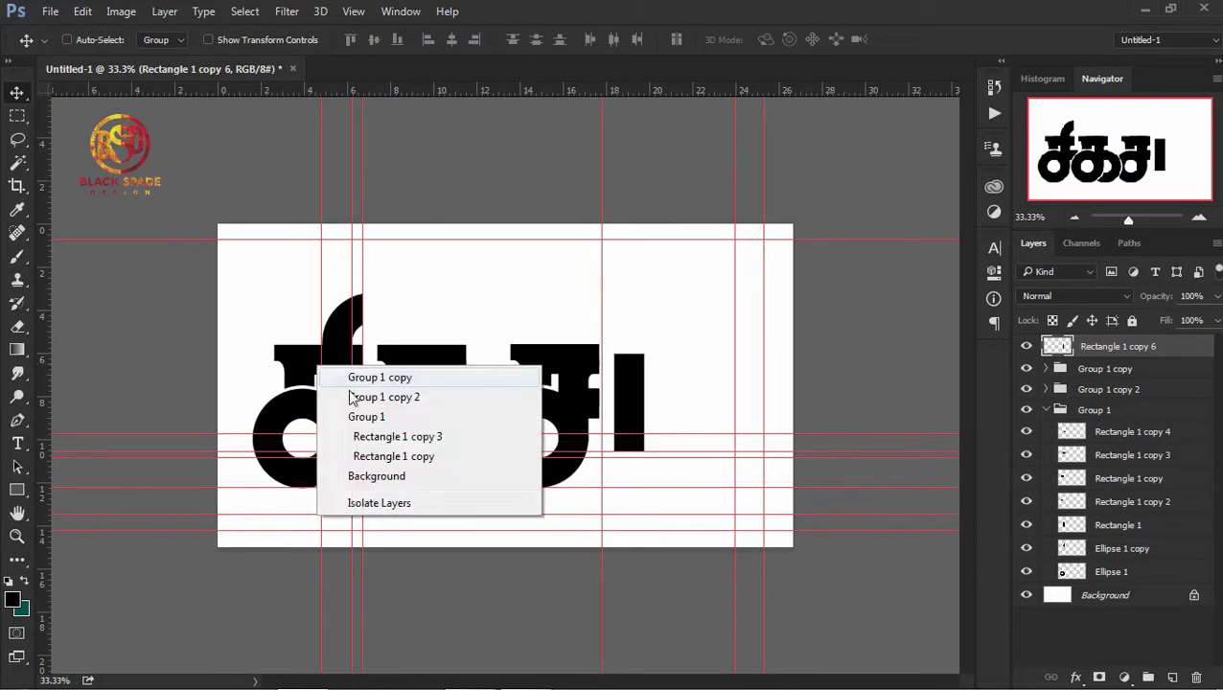
pyautogui.click(397, 436)
pyautogui.moveTo(1134, 461); pyautogui.dragTo(1102, 345)
pyautogui.press('z')
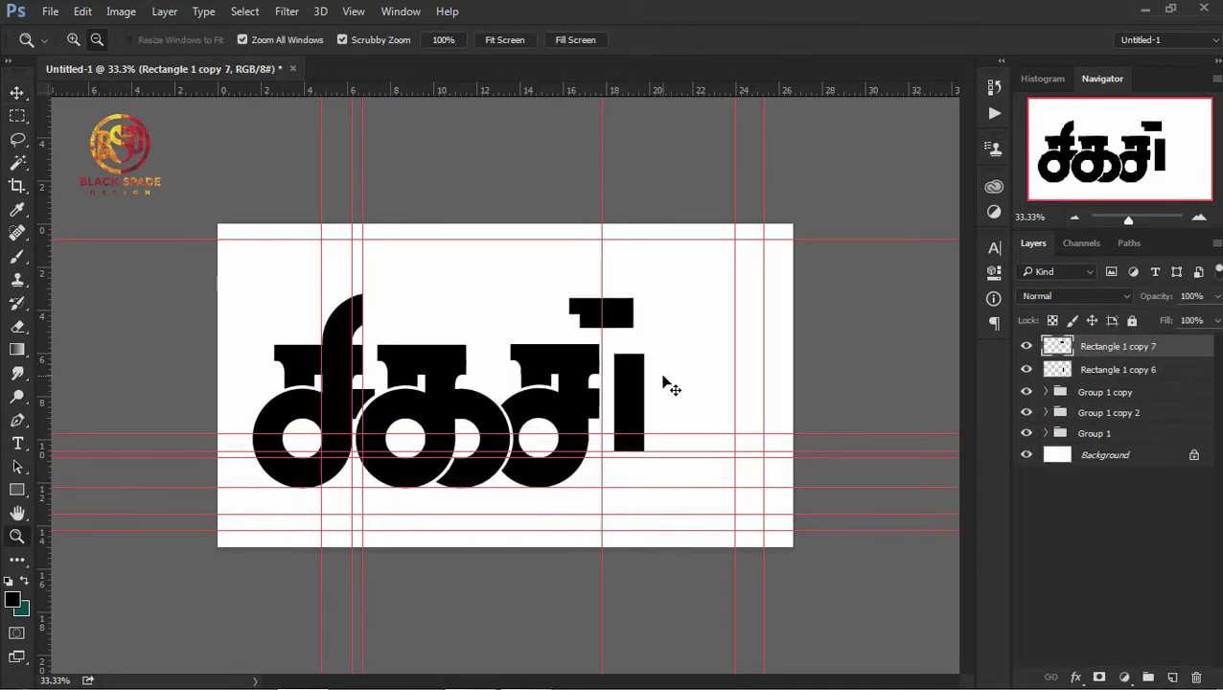
pyautogui.click(609, 384)
pyautogui.moveTo(617, 240); pyautogui.dragTo(698, 328)
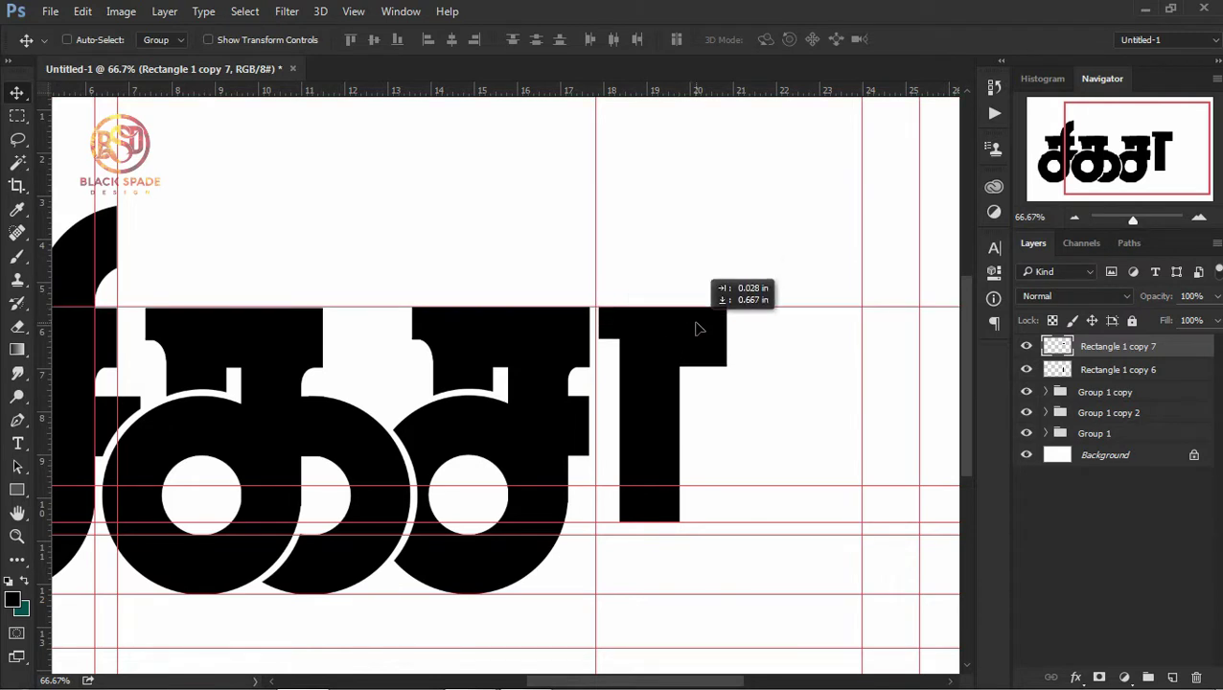
# - Duplicate the stem right of the crossbar and stretch it to reach the crossbar
pyautogui.keyDown('ctrl'); pyautogui.click(647, 432); pyautogui.keyUp('ctrl')
pyautogui.moveTo(647, 432); pyautogui.dragTo(735, 432)
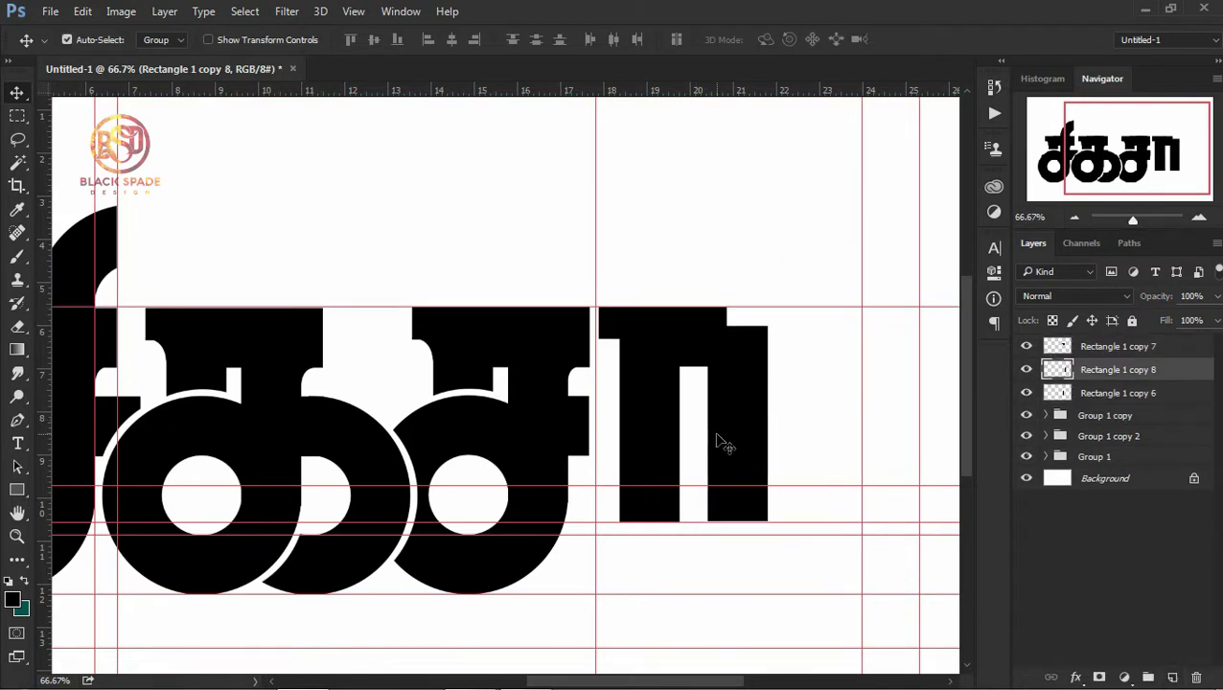
pyautogui.hotkey('ctrl', 't')
pyautogui.moveTo(737, 519); pyautogui.dragTo(747, 594)
pyautogui.moveTo(737, 326); pyautogui.dragTo(738, 307)
pyautogui.press('Return')
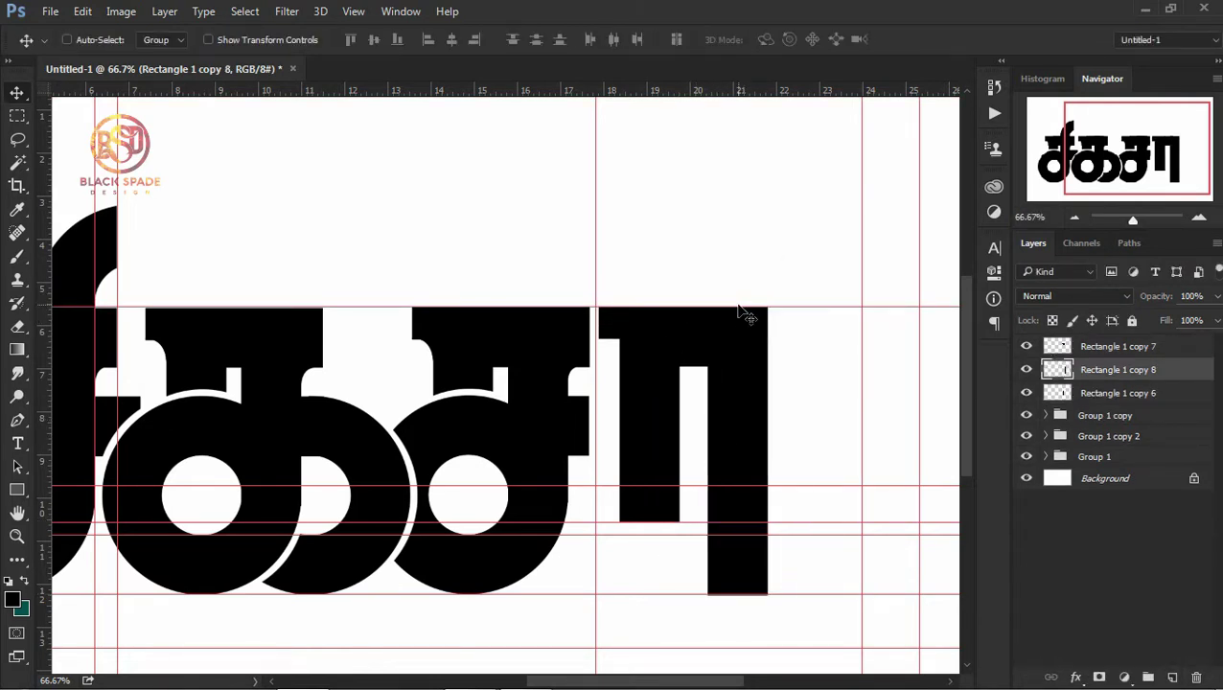
# - Add a stretched, horizontally flipped bar as the new letter's base
pyautogui.moveTo(1118, 346); pyautogui.dragTo(1173, 678)
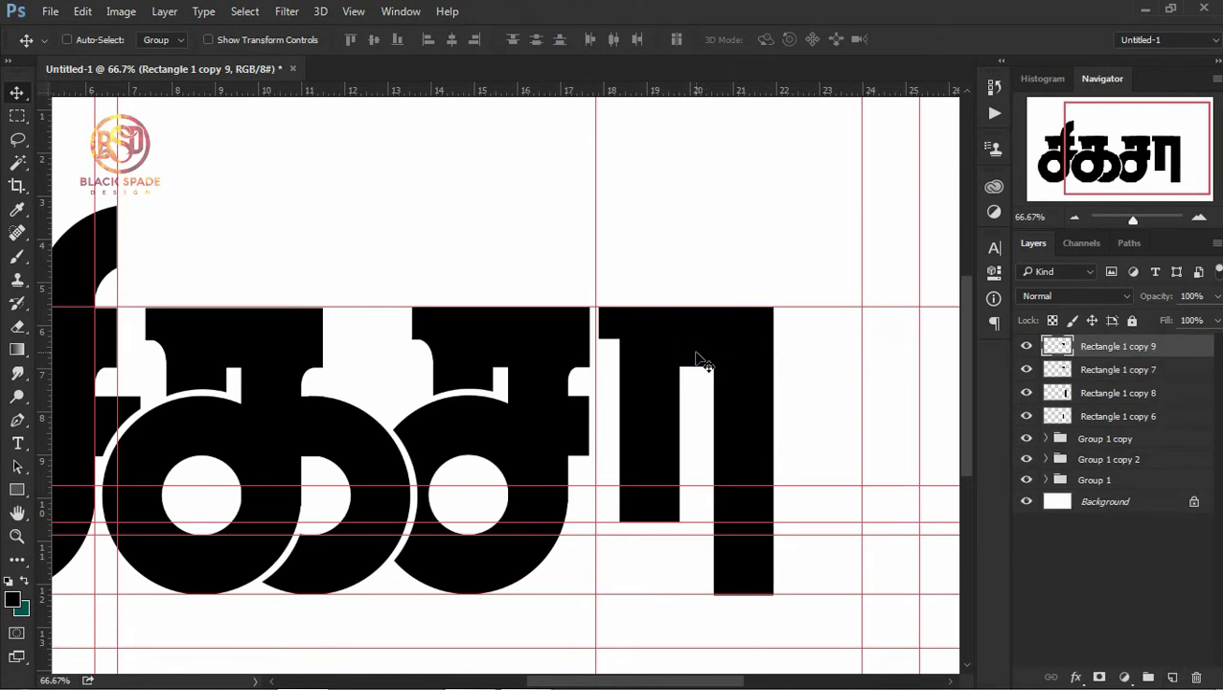
pyautogui.moveTo(702, 360); pyautogui.dragTo(687, 585)
pyautogui.hotkey('ctrl', 't')
pyautogui.rightClick(764, 575)
pyautogui.click(806, 535)
pyautogui.press('Return')
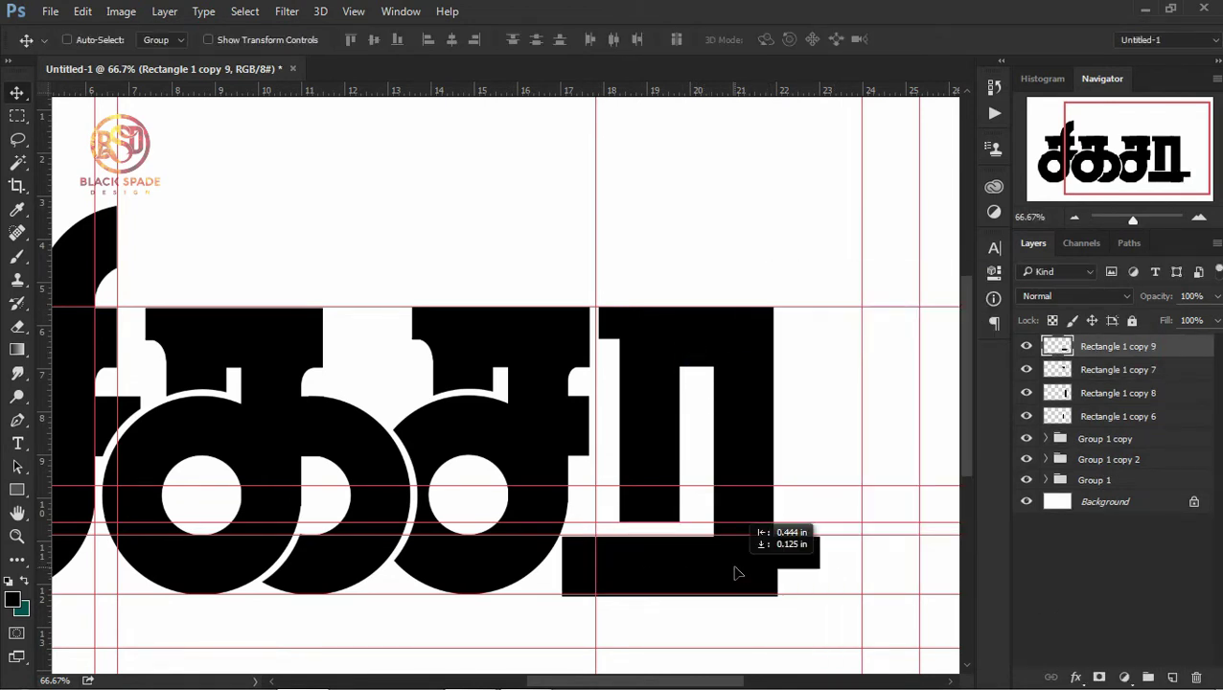
pyautogui.moveTo(736, 573); pyautogui.dragTo(715, 572)
# - Trim the base bar's protruding end with a rectangular selection and Delete
pyautogui.hotkey('ctrl', '+')
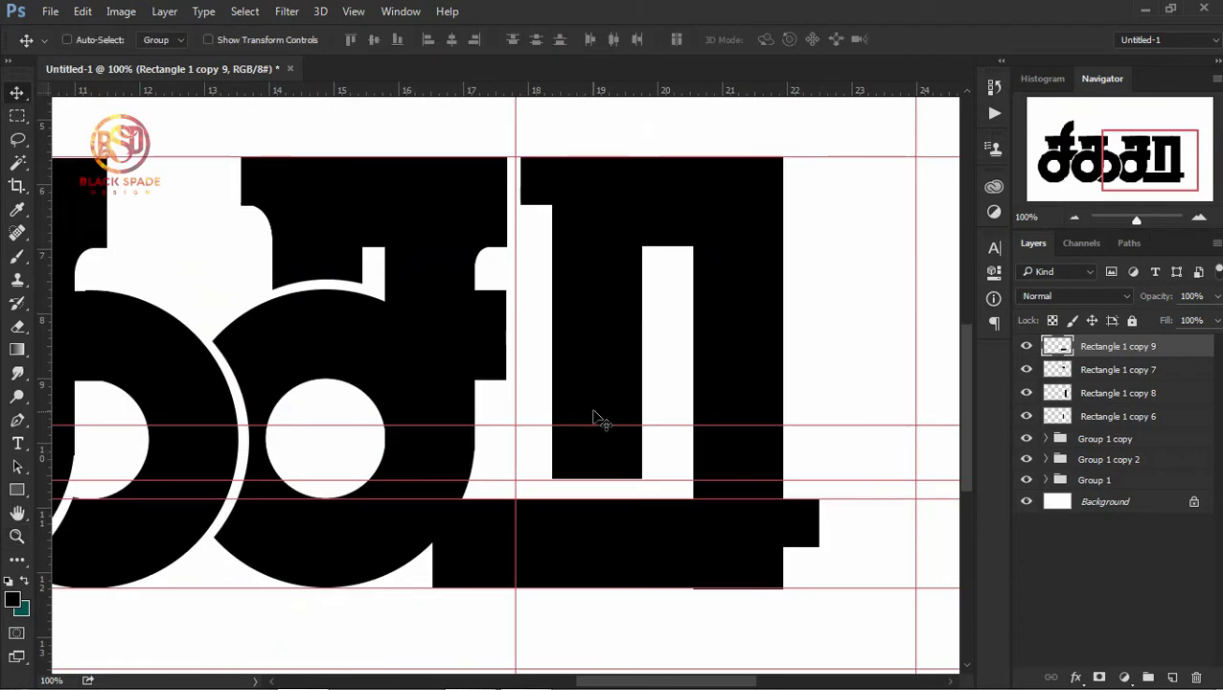
pyautogui.keyDown('ctrl'); pyautogui.click(623, 396); pyautogui.keyUp('ctrl')
pyautogui.keyDown('ctrl'); pyautogui.click(738, 422); pyautogui.keyUp('ctrl')
pyautogui.press('m')
pyautogui.moveTo(586, 578); pyautogui.dragTo(750, 647)
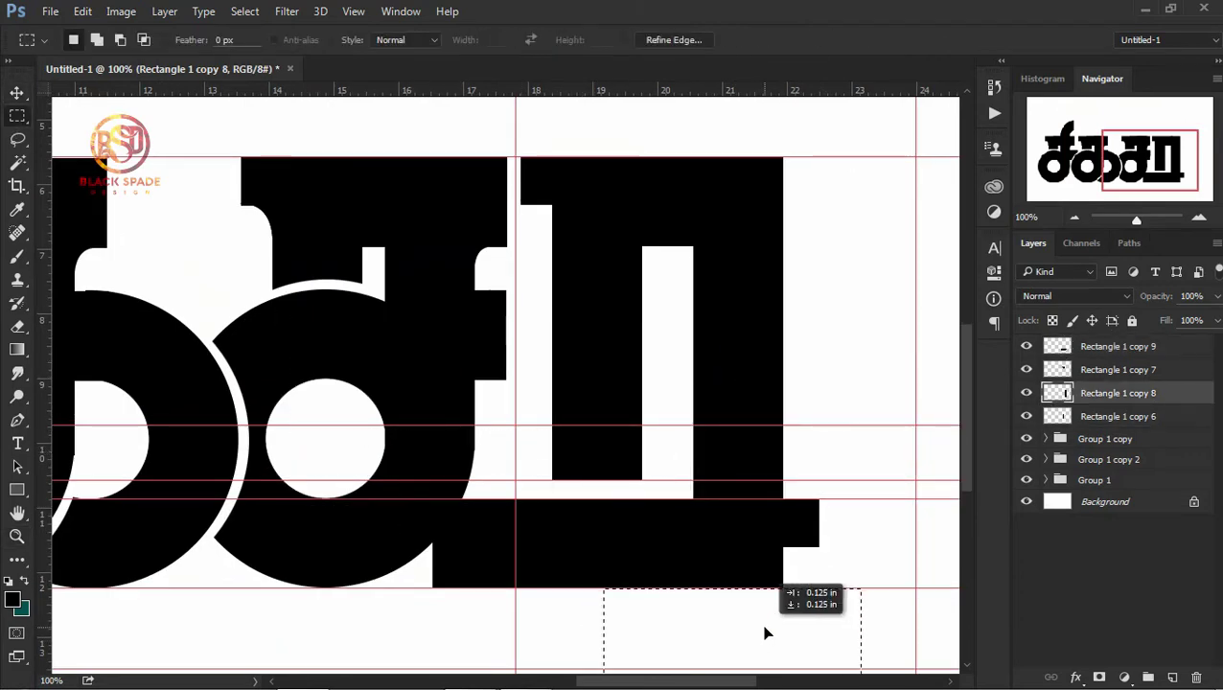
pyautogui.moveTo(765, 462); pyautogui.dragTo(786, 419)
pyautogui.press('Delete')
pyautogui.hotkey('ctrl', 'd')
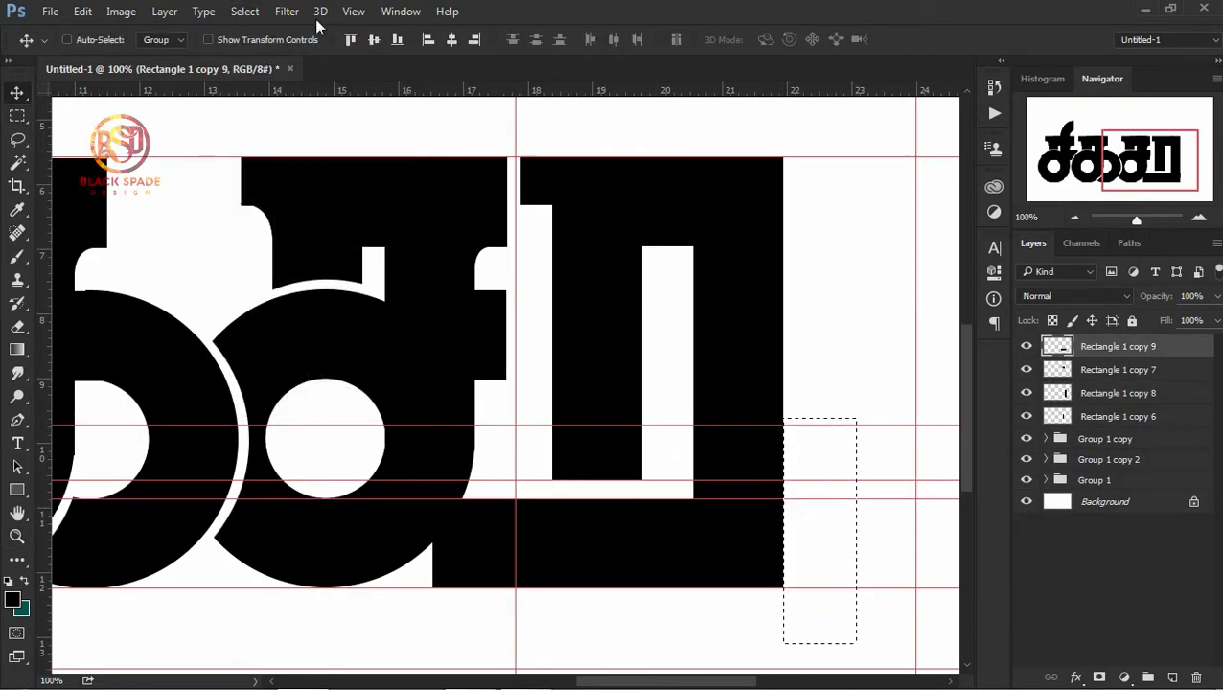
pyautogui.hotkey('ctrl', '-')
pyautogui.hotkey('ctrl', '-')
# - Set the base bar to 50% opacity and shorten the tall right stem
pyautogui.hotkey('ctrl', '+')
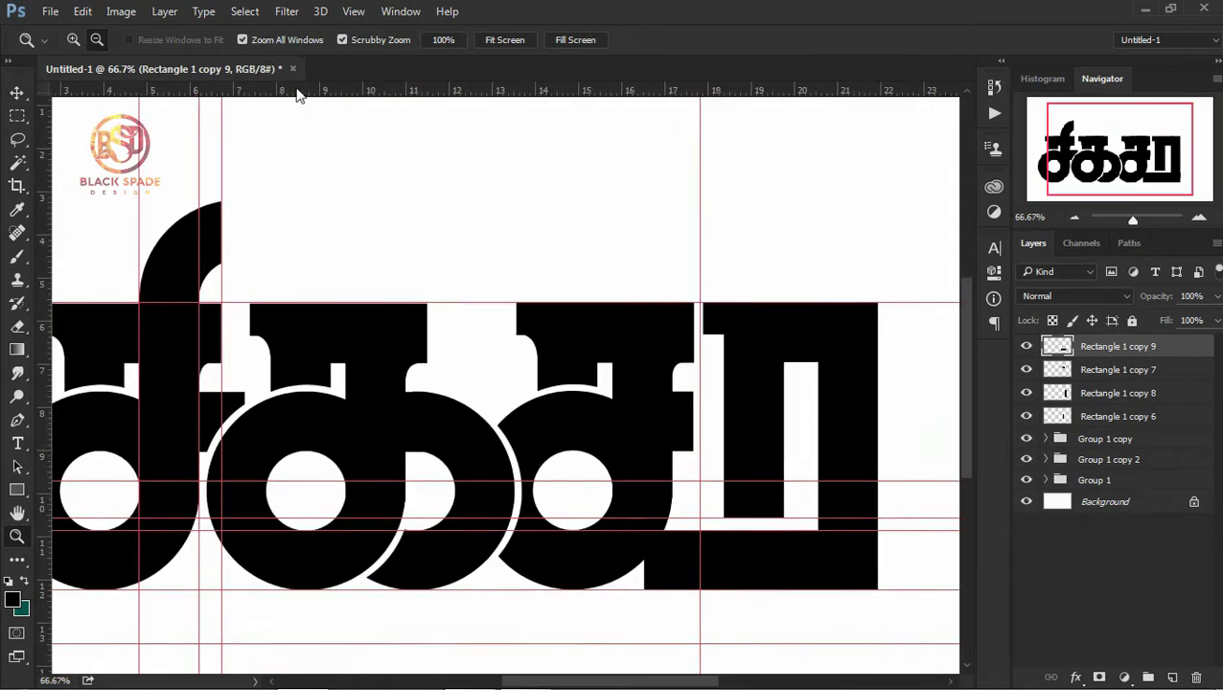
pyautogui.press('v')
pyautogui.press('5')
pyautogui.keyDown('ctrl'); pyautogui.click(758, 551); pyautogui.keyUp('ctrl')
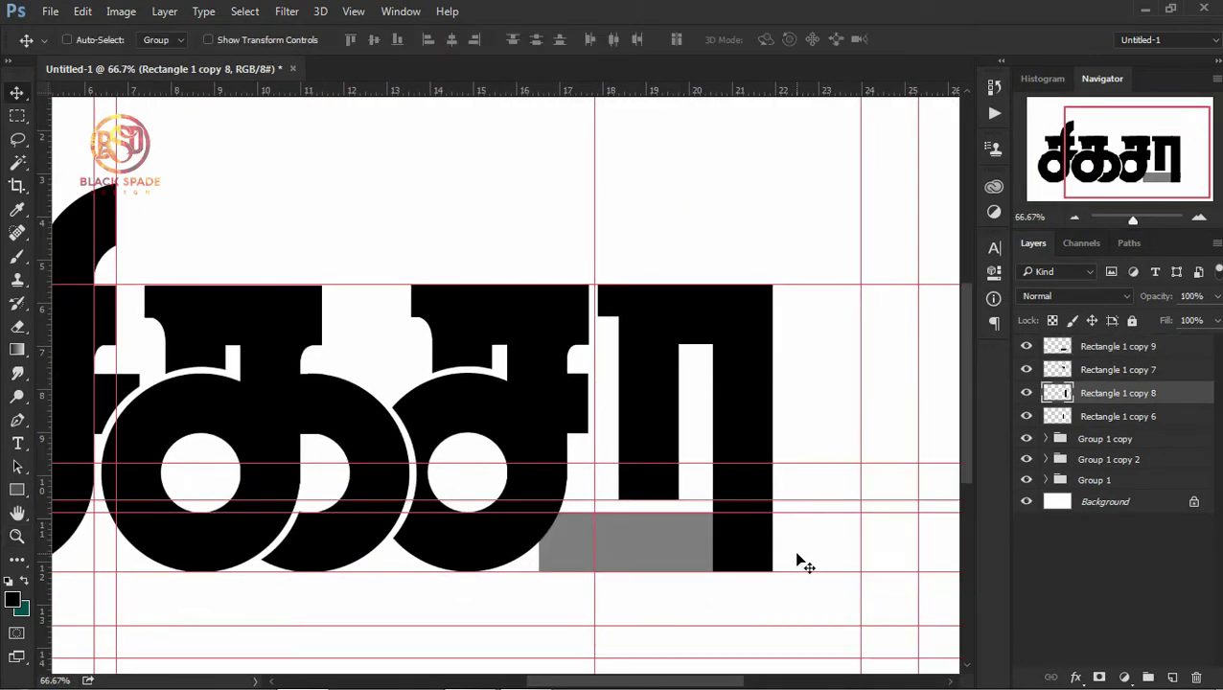
pyautogui.hotkey('ctrl', 't')
pyautogui.moveTo(740, 571); pyautogui.dragTo(740, 518)
pyautogui.press('Return')
# - Duplicate the Ellipse 1 copy bowl piece onto the new fourth letter
pyautogui.click(1046, 479)
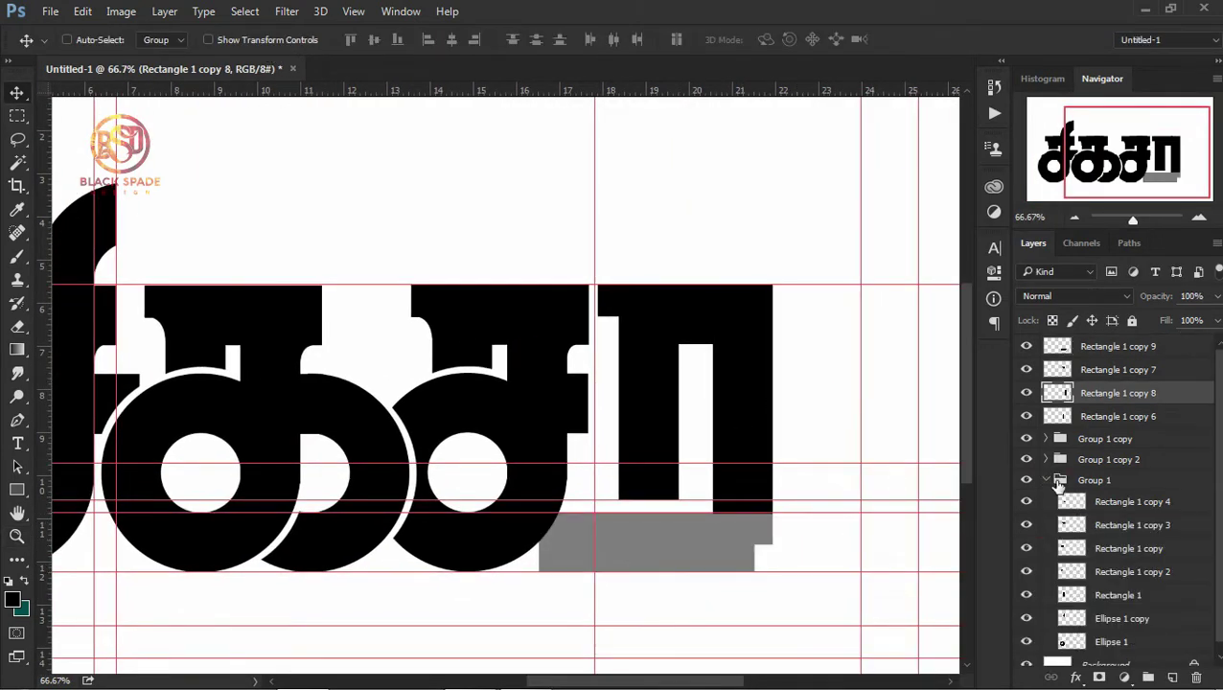
pyautogui.click(1084, 619)
pyautogui.hotkey('ctrl', 'j')
pyautogui.moveTo(460, 451); pyautogui.dragTo(682, 460)
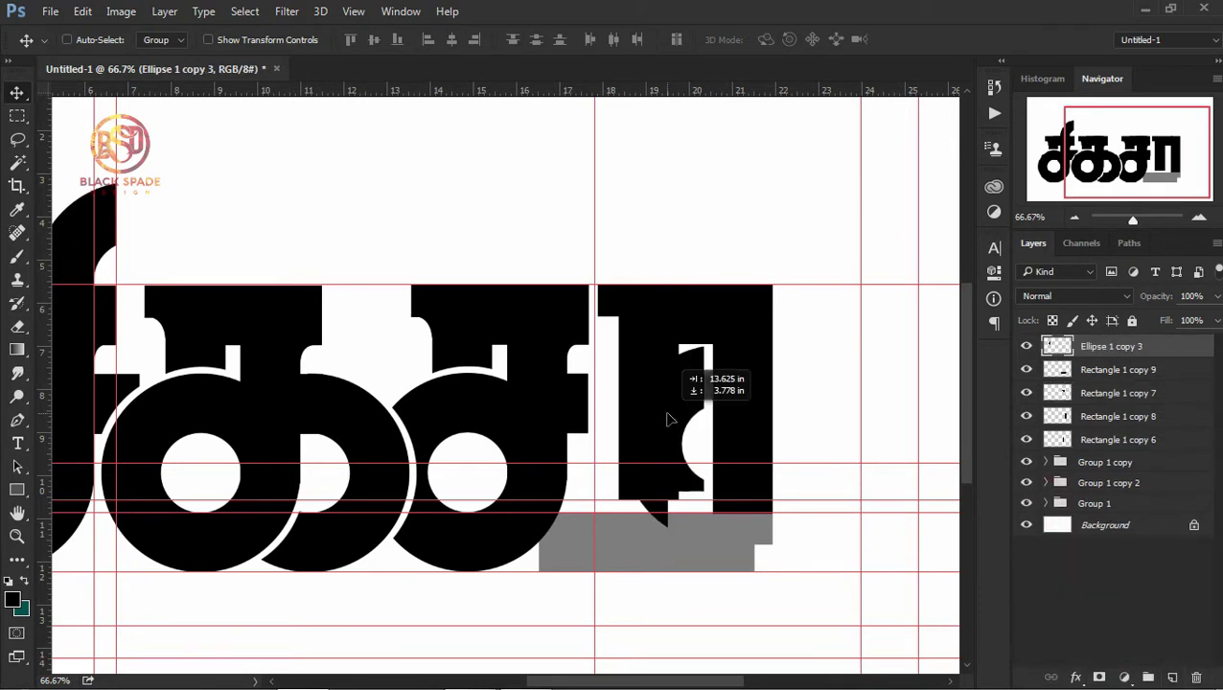
# - Rotate the copied bowl piece into a curve under the new stem
pyautogui.hotkey('ctrl', 't')
pyautogui.rightClick(683, 422)
pyautogui.click(736, 407)
pyautogui.moveTo(736, 407)
pyautogui.mouseDown()
pyautogui.moveTo(811, 574)
pyautogui.moveTo(727, 578)
pyautogui.moveTo(732, 534)
pyautogui.mouseUp()
pyautogui.press('Return')
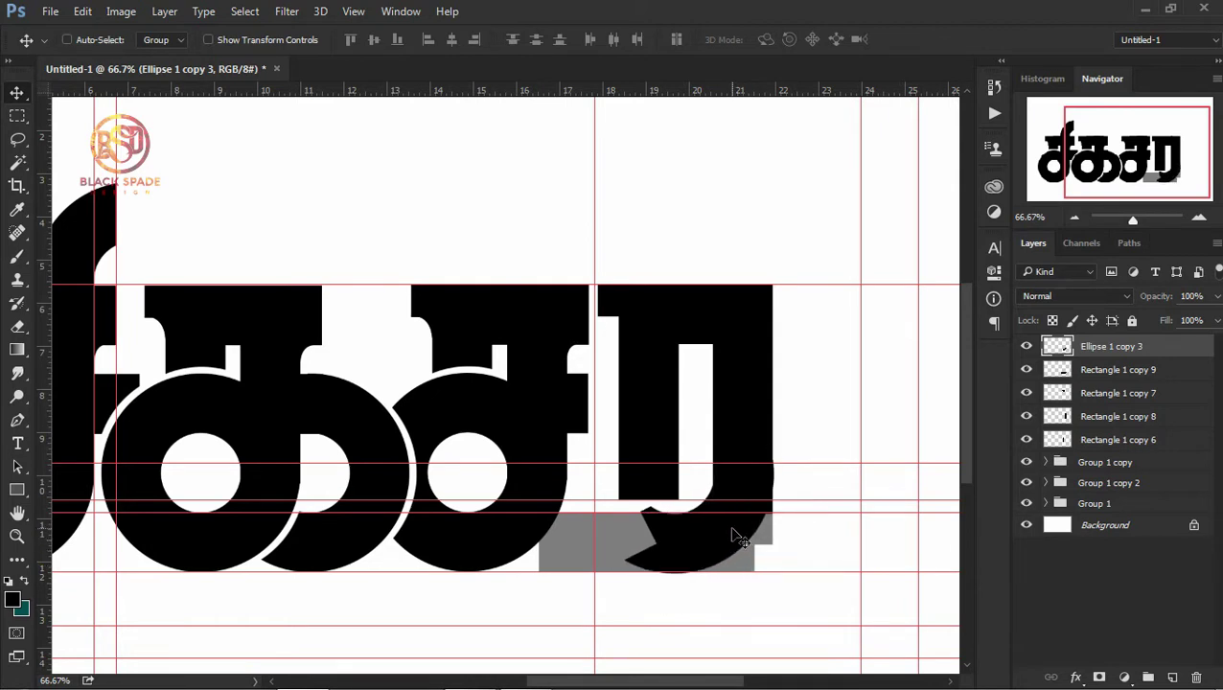
# - Set Rectangle 1 copy 8 and Ellipse 1 copy 3 to 50% opacity to reveal overlaps
pyautogui.rightClick(731, 385)
pyautogui.click(753, 398)
pyautogui.press('5')
pyautogui.rightClick(695, 394)
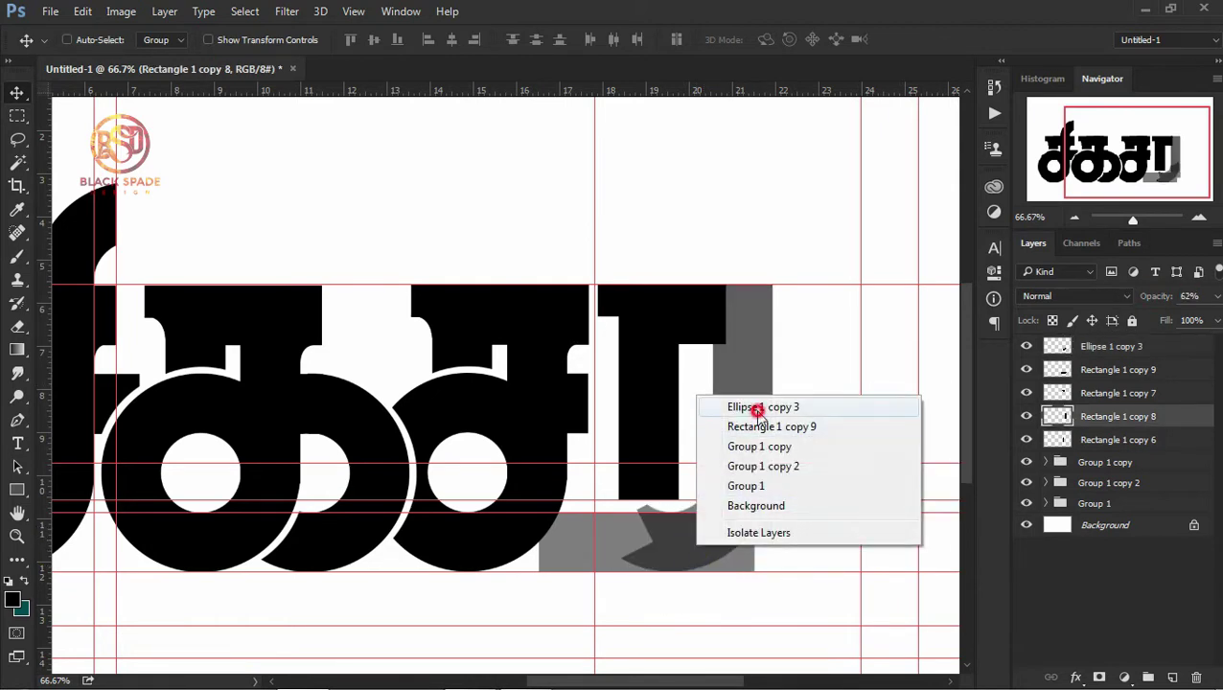
pyautogui.click(757, 404)
pyautogui.press('5')
pyautogui.keyDown('ctrl'); pyautogui.click(757, 416); pyautogui.keyUp('ctrl')
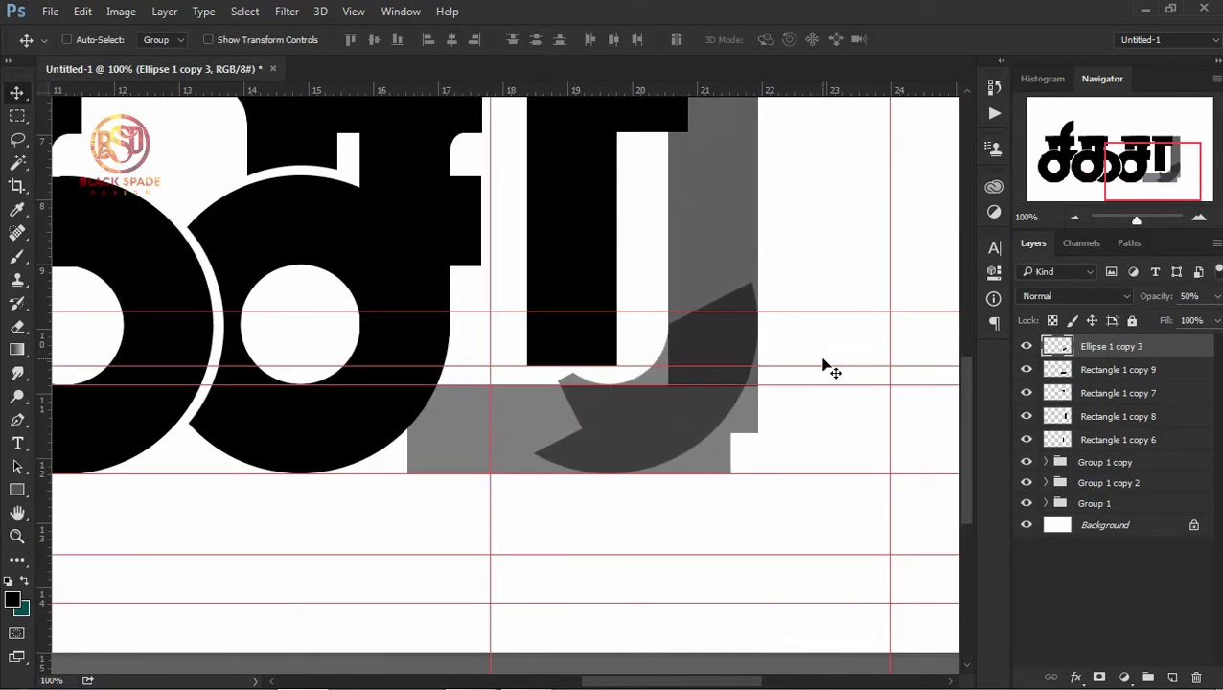
# - Lasso and delete the bowl's excess part, then restore full opacity
pyautogui.rightClick(822, 367)
pyautogui.click(825, 385)
pyautogui.press('l')
pyautogui.moveTo(609, 472); pyautogui.dragTo(613, 477)
pyautogui.press('v')
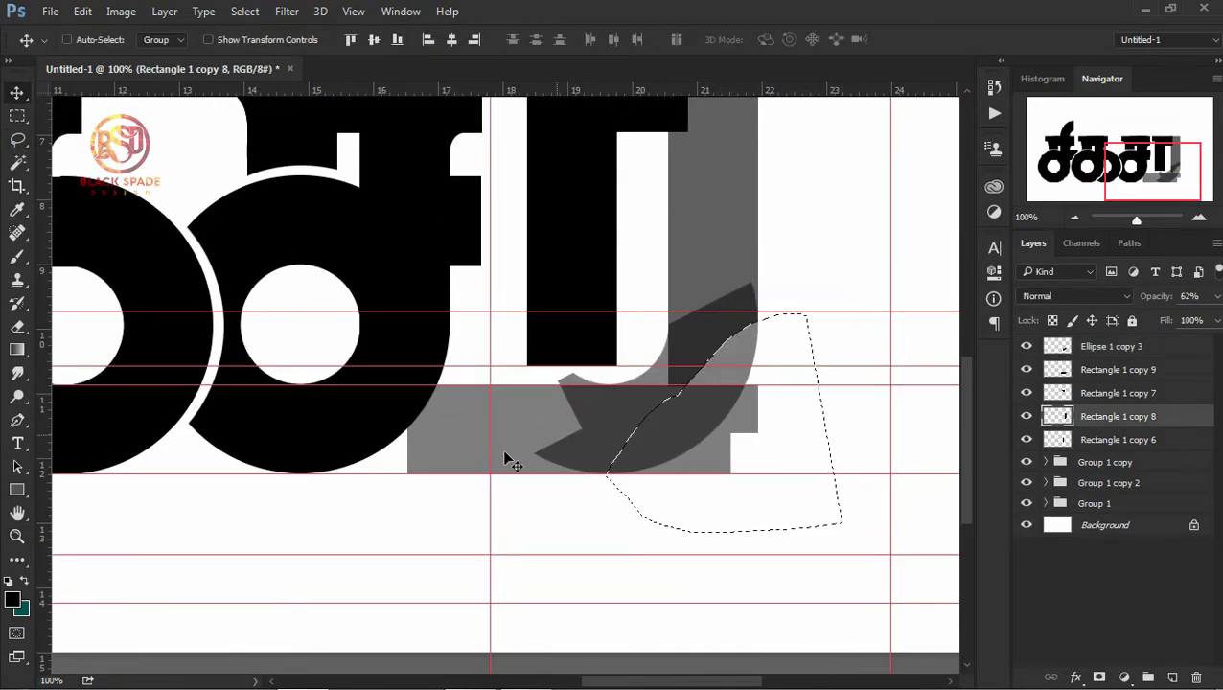
pyautogui.press('Delete')
pyautogui.press('0')
# - Trim another section of the Ellipse 1 copy 3 bowl with a lasso selection
pyautogui.rightClick(715, 224)
pyautogui.click(767, 234)
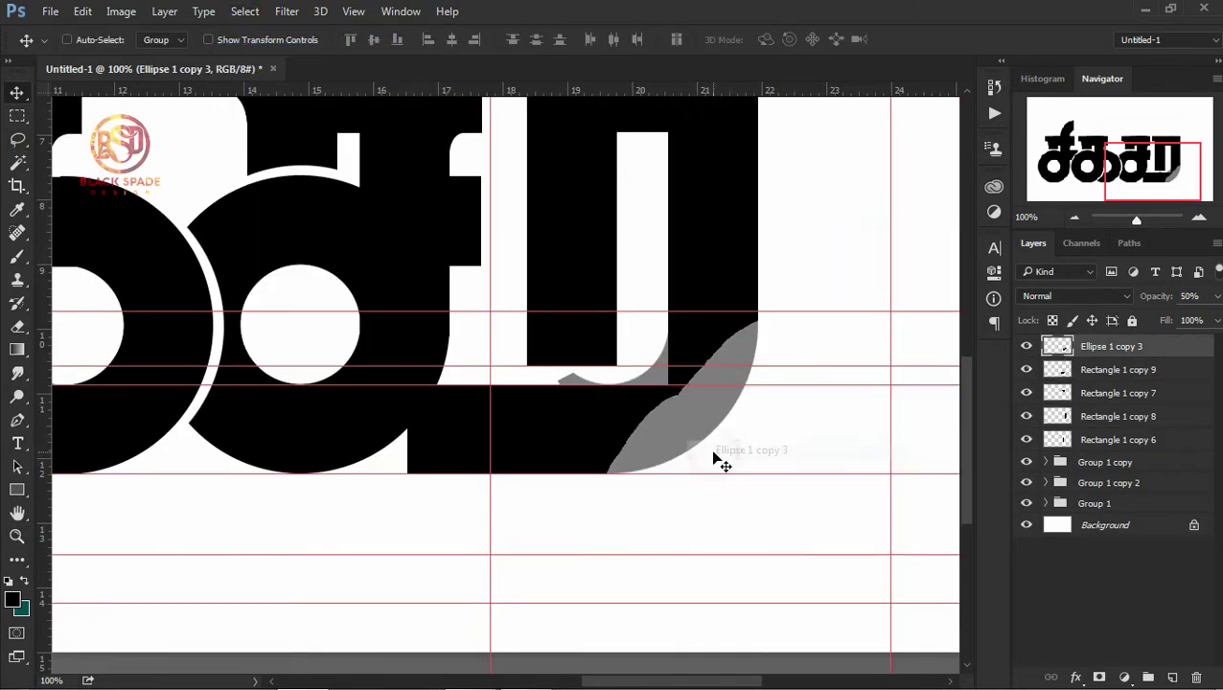
pyautogui.press('0')
pyautogui.press('l')
pyautogui.moveTo(489, 362); pyautogui.dragTo(537, 389)
pyautogui.moveTo(541, 297); pyautogui.dragTo(539, 293)
pyautogui.press('v')
pyautogui.scroll(1, 690, 275)
# - Narrow the base bar slightly and set it to 50% opacity
pyautogui.rightClick(567, 435)
pyautogui.click(602, 443)
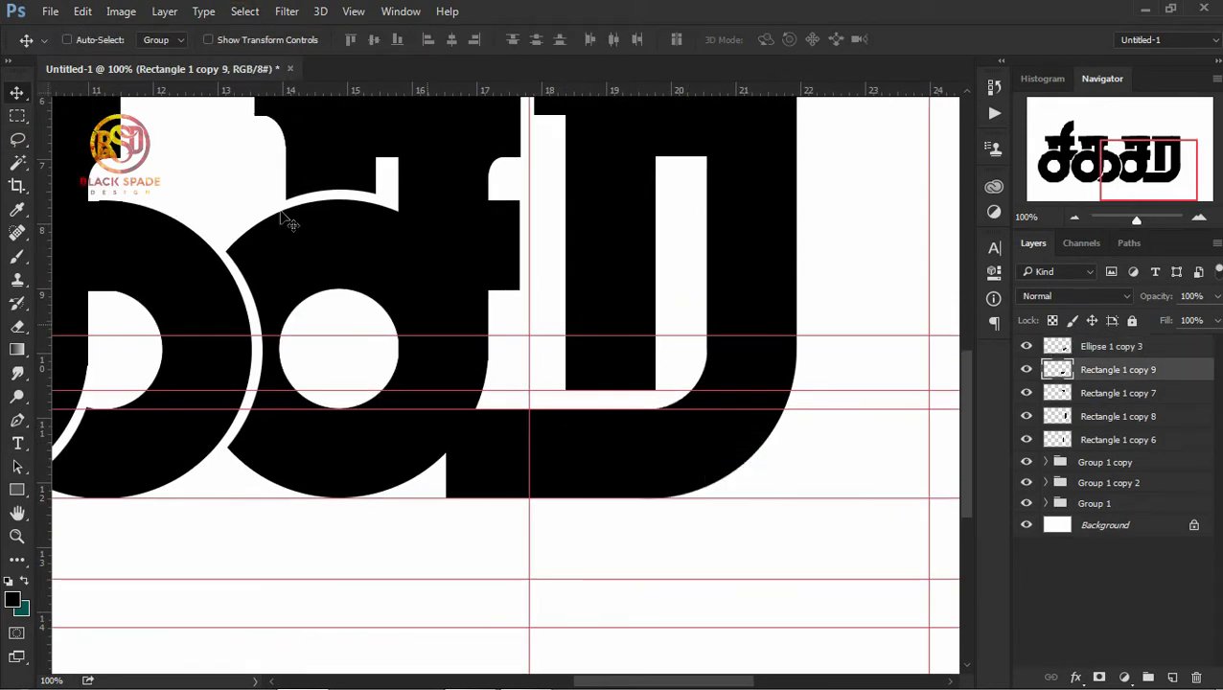
pyautogui.hotkey('ctrl', 't')
pyautogui.moveTo(411, 455); pyautogui.dragTo(400, 455)
pyautogui.press('Return')
pyautogui.press('5')
# - Delete the grey area inside the second bowl using an elliptical selection
pyautogui.rightClick(16, 116)
pyautogui.click(76, 131)
pyautogui.moveTo(330, 292); pyautogui.dragTo(400, 425)
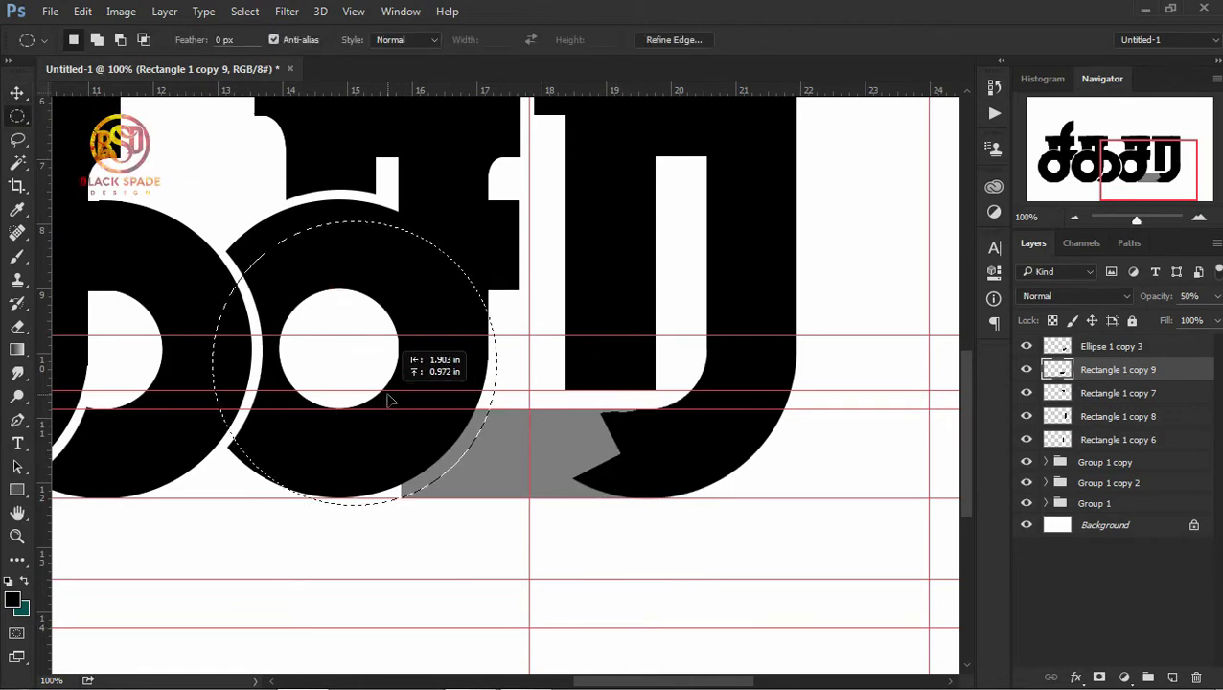
pyautogui.press('Delete')
pyautogui.hotkey('ctrl', 'd')
pyautogui.press('v')
pyautogui.press('0')
pyautogui.moveTo(693, 318); pyautogui.dragTo(610, 491)
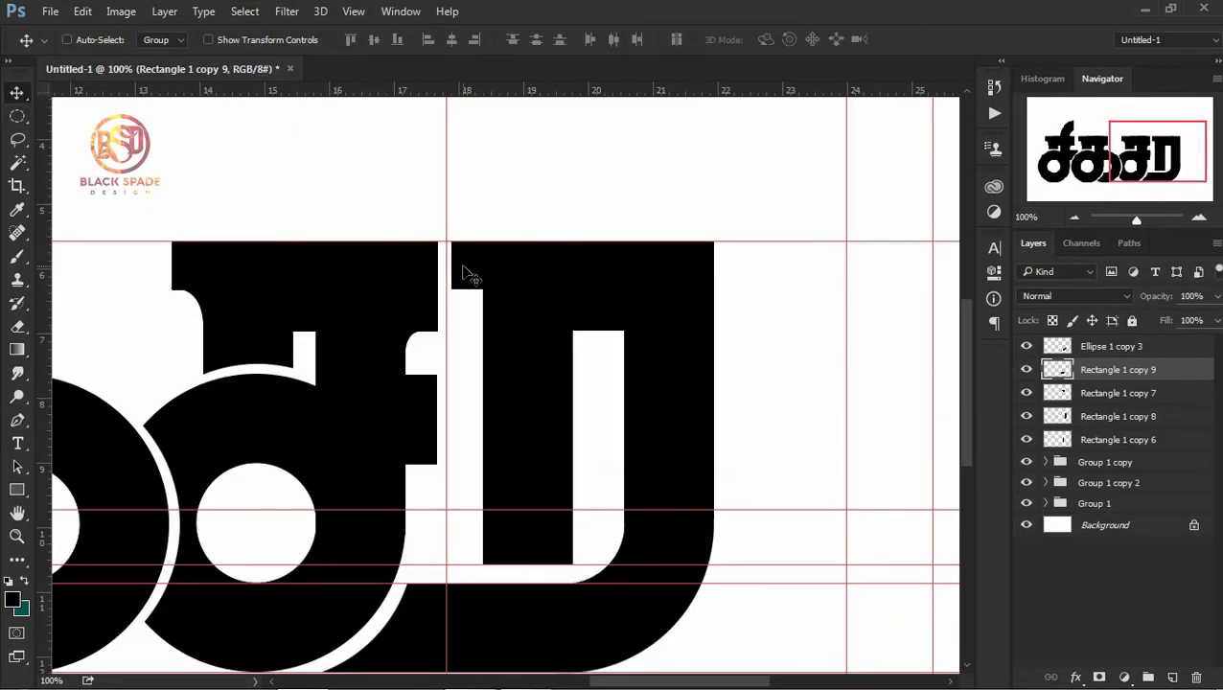
# - Marquee the gap between letters on Rectangle 1 copy 7, then deselect
pyautogui.keyDown('ctrl'); pyautogui.click(467, 275); pyautogui.keyUp('ctrl')
pyautogui.hotkey('alt', 'F9')
pyautogui.press('m')
pyautogui.moveTo(400, 206); pyautogui.dragTo(463, 356)
pyautogui.click(246, 199)
pyautogui.click(244, 10)
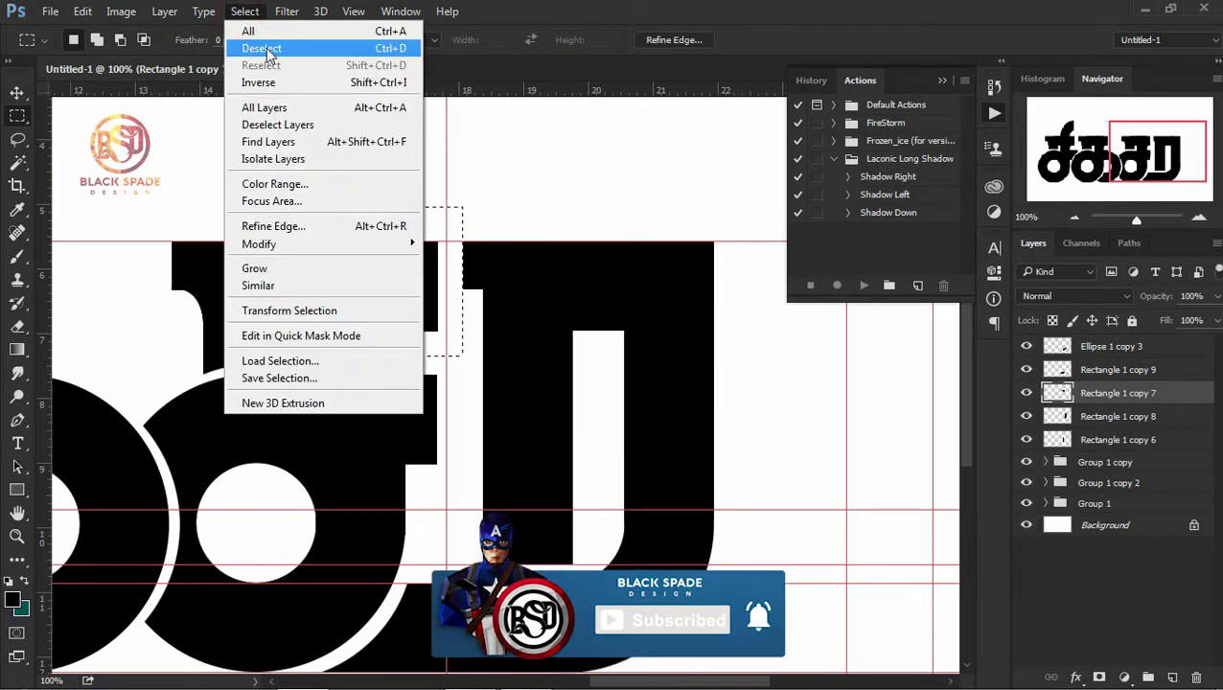
# - Duplicate the serif piece, flip it horizontally, and move it to the last letter's top-right corner
pyautogui.click(252, 46)
pyautogui.press('v')
pyautogui.hotkey('ctrl', 'j')
pyautogui.hotkey('ctrl', 't')
pyautogui.rightClick(580, 288)
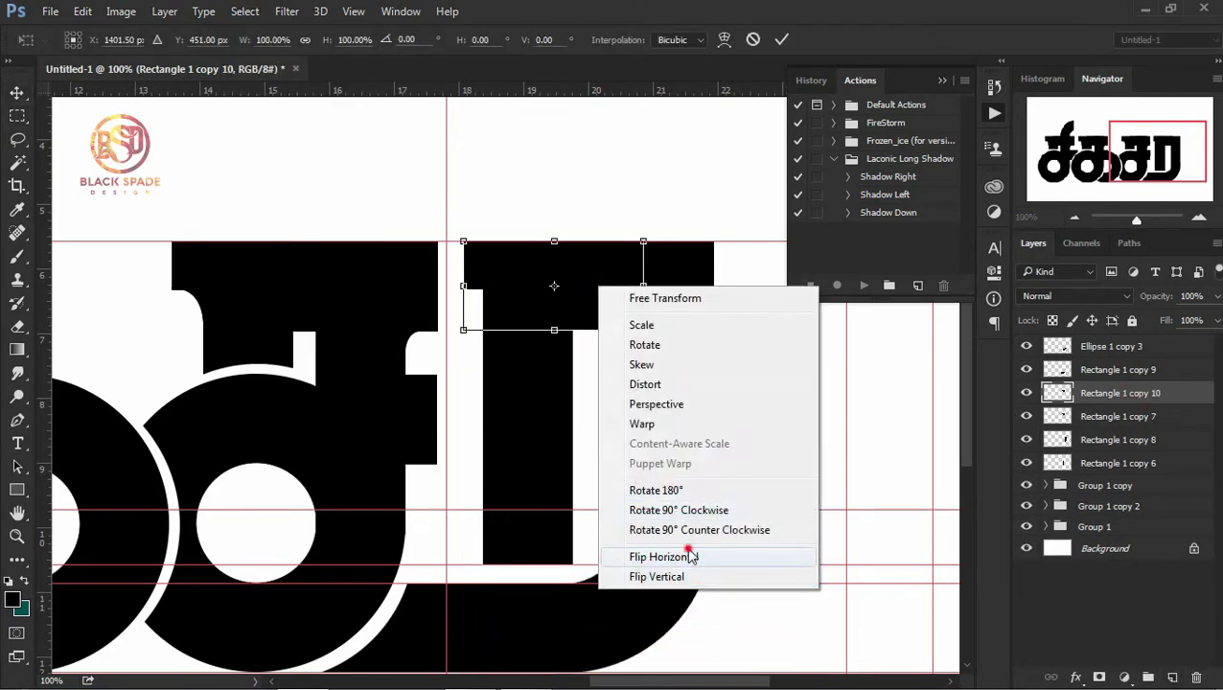
pyautogui.click(688, 557)
pyautogui.press('Return')
pyautogui.moveTo(630, 300); pyautogui.dragTo(726, 300)
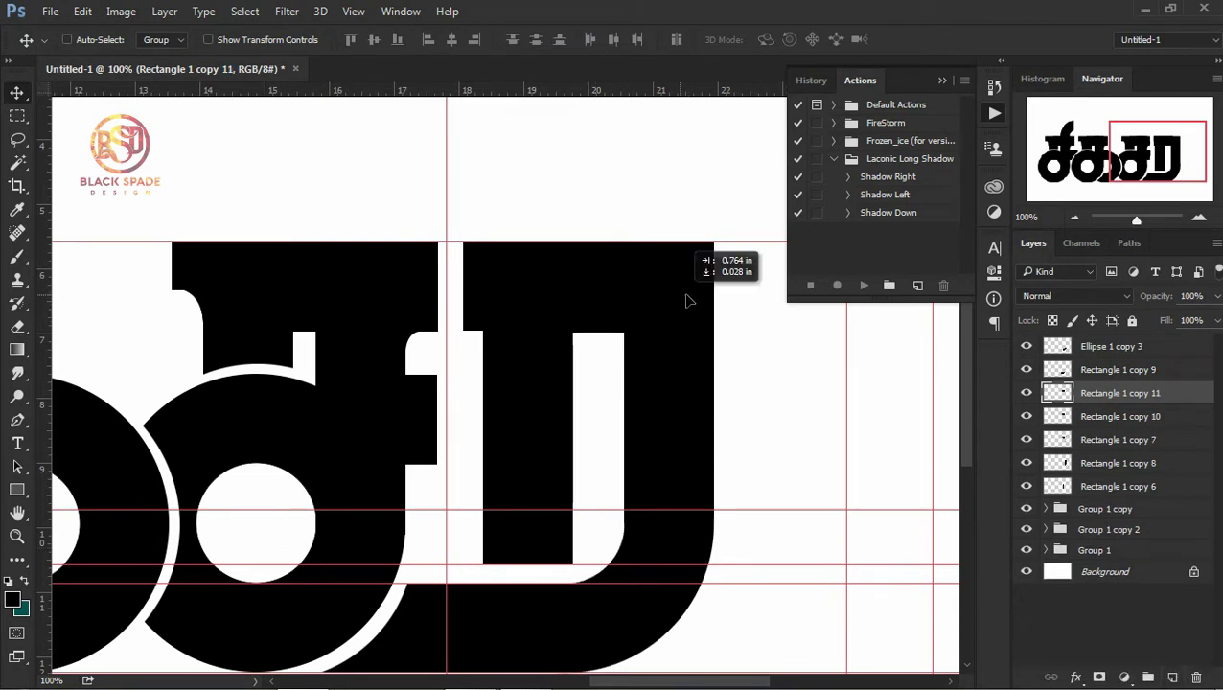
# - Round the new serif's corner by turning a pen path into a selection and painting it
pyautogui.hotkey('alt', '[')
pyautogui.press('p')
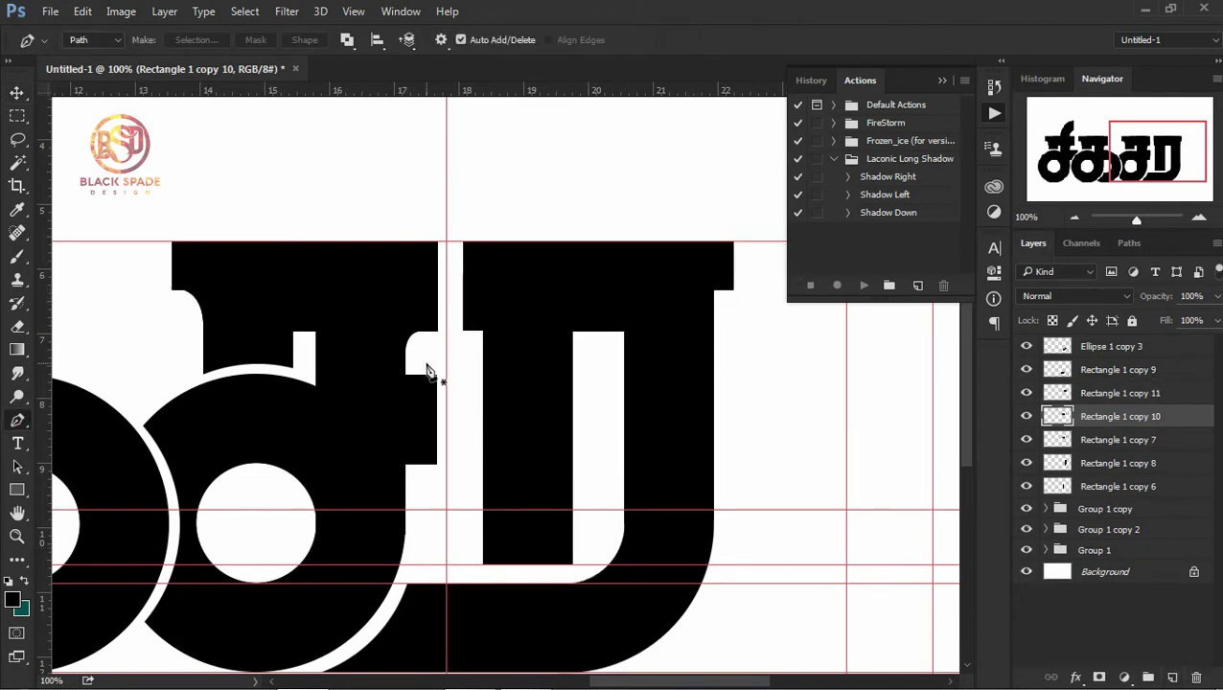
pyautogui.rightClick(483, 292)
pyautogui.click(494, 309)
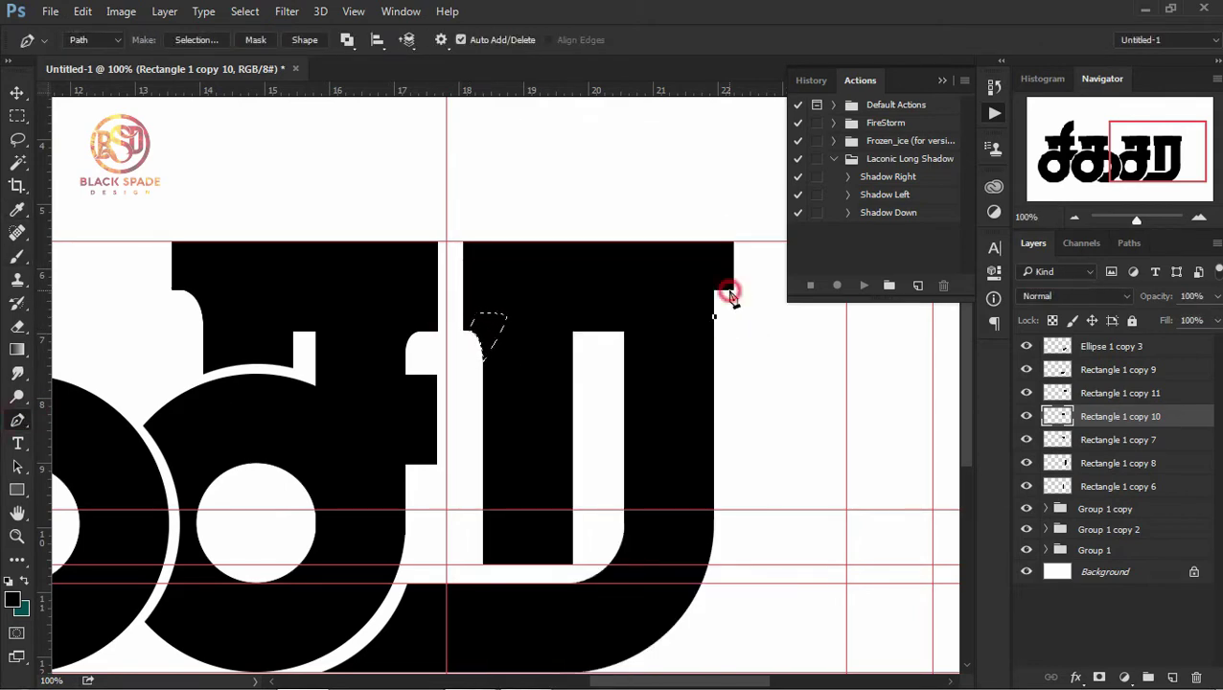
pyautogui.hotkey('ctrl', 'Return')
pyautogui.hotkey('alt', ']')
pyautogui.press('b')
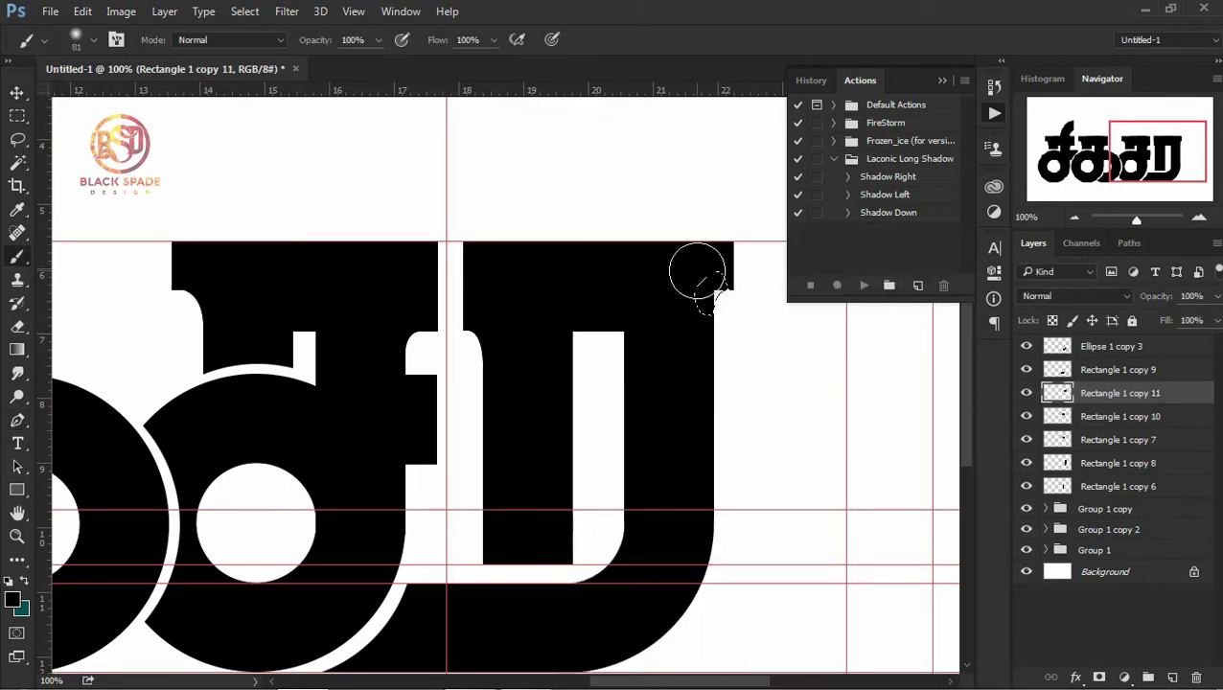
pyautogui.hotkey('ctrl', 'd')
# - Duplicate Rectangle 1 copy 10, move it to the letter's bottom, and mirror it
pyautogui.press('v')
pyautogui.moveTo(1117, 416); pyautogui.dragTo(1171, 655)
pyautogui.moveTo(537, 422); pyautogui.dragTo(526, 474)
pyautogui.hotkey('ctrl', 't')
pyautogui.rightClick(526, 473)
pyautogui.click(580, 457)
pyautogui.press('Return')
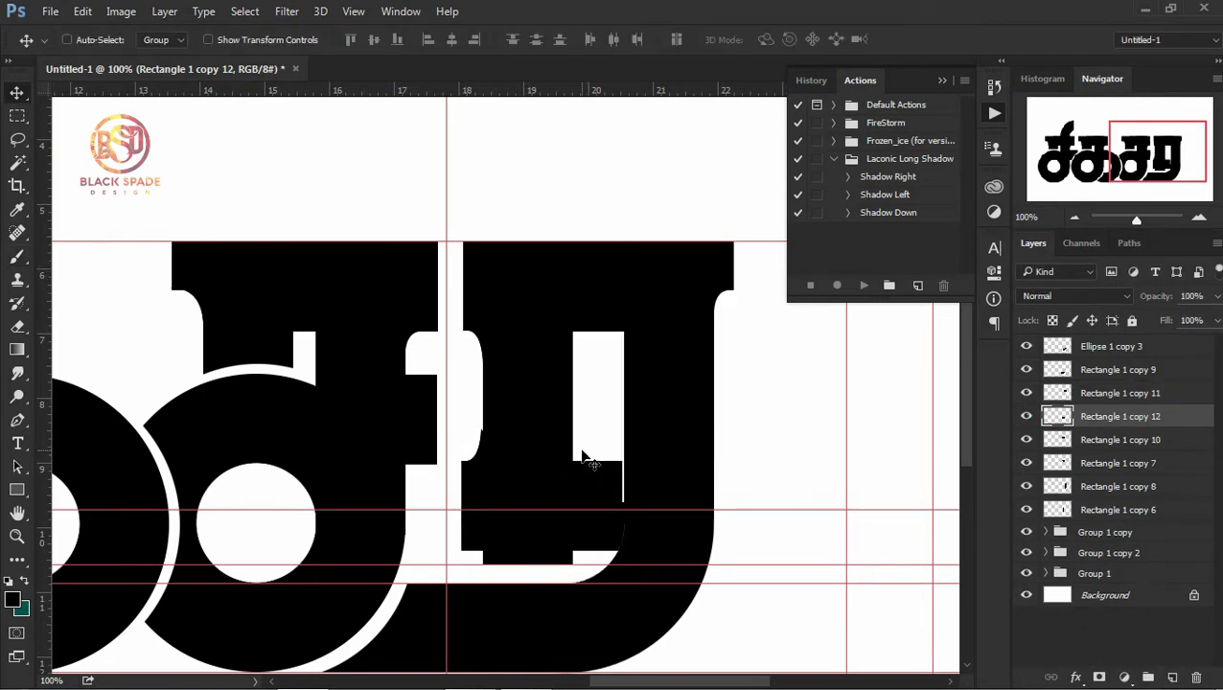
# - Align a guide with the letter's inner edge and pick the Rectangle 1 copy 5 layer
pyautogui.moveTo(448, 413); pyautogui.dragTo(463, 418)
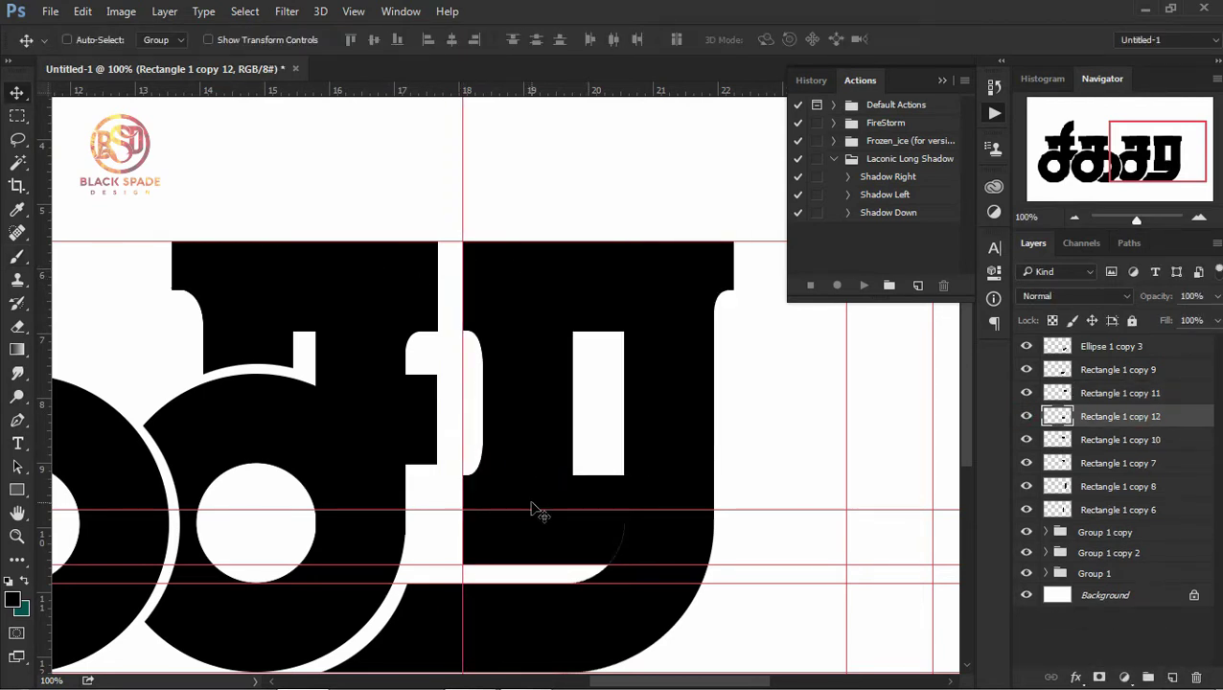
pyautogui.press('m')
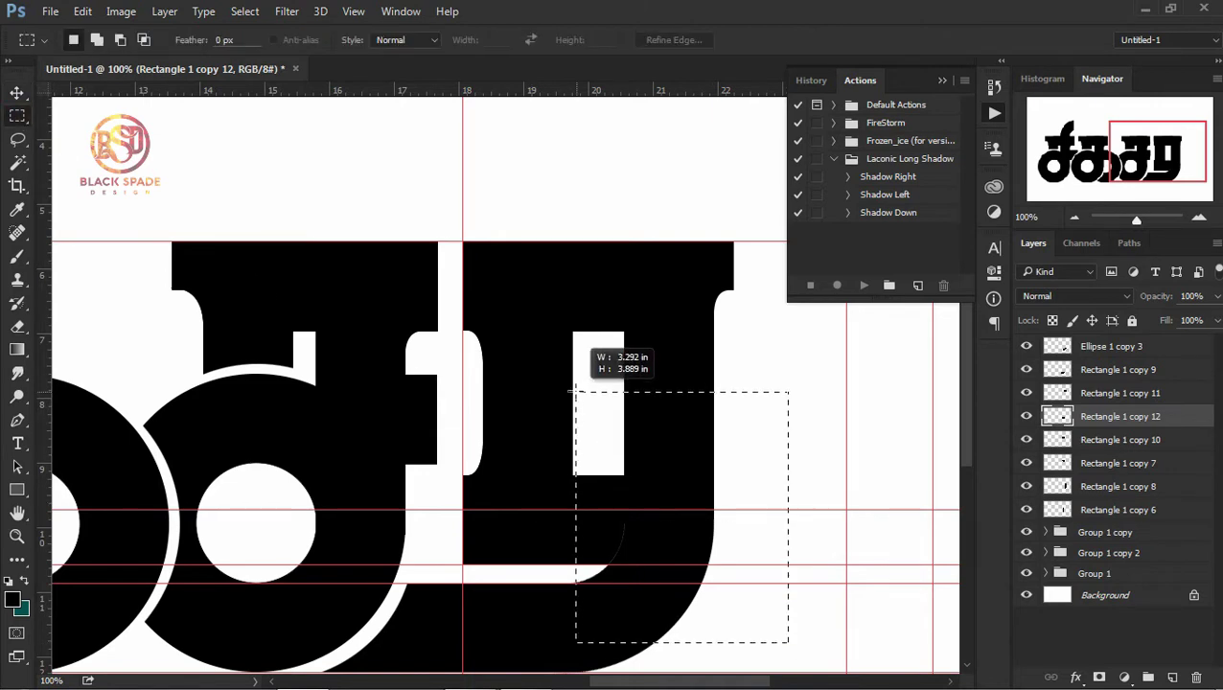
pyautogui.moveTo(789, 647); pyautogui.dragTo(573, 390)
pyautogui.hotkey('ctrl', 'd')
pyautogui.press('v')
pyautogui.rightClick(470, 501)
pyautogui.click(470, 500)
# - Fill the lower corner path selection with black, then collapse the layer group
pyautogui.press('p')
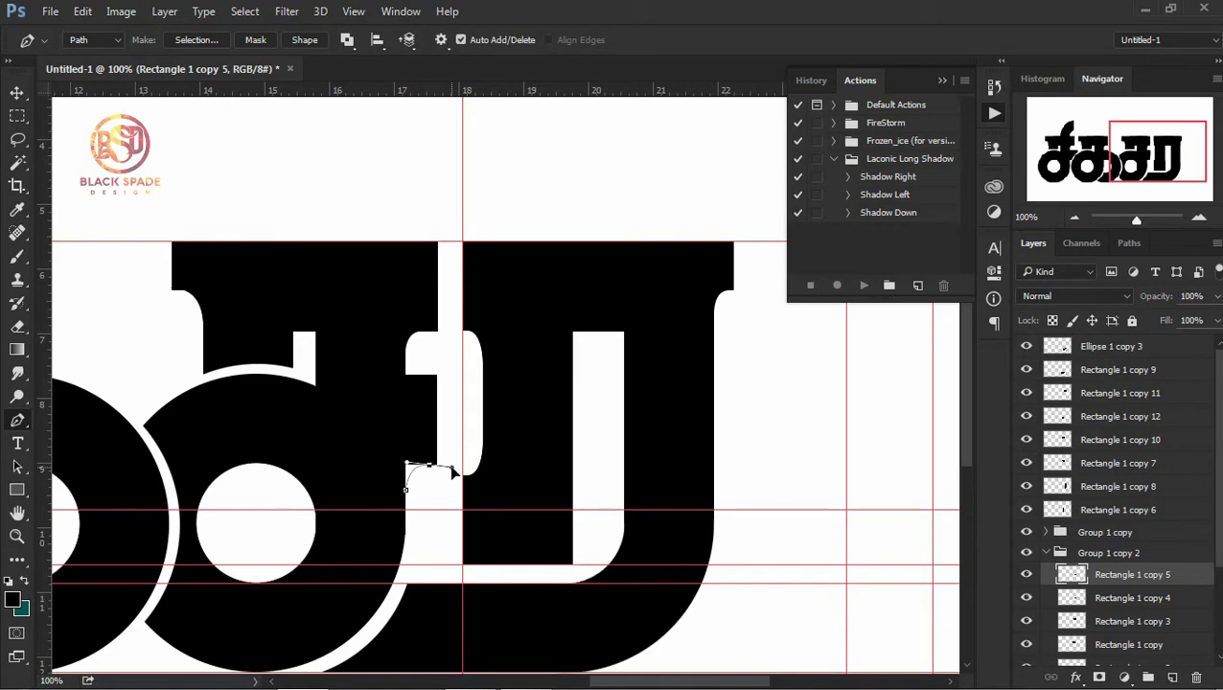
pyautogui.rightClick(391, 462)
pyautogui.click(467, 170)
pyautogui.press('Return')
pyautogui.press('b')
pyautogui.hotkey('alt', 'BackSpace')
pyautogui.hotkey('ctrl', 'd')
pyautogui.hotkey('ctrl', '-')
pyautogui.click(1046, 553)
pyautogui.press('v')
pyautogui.click(1112, 346)
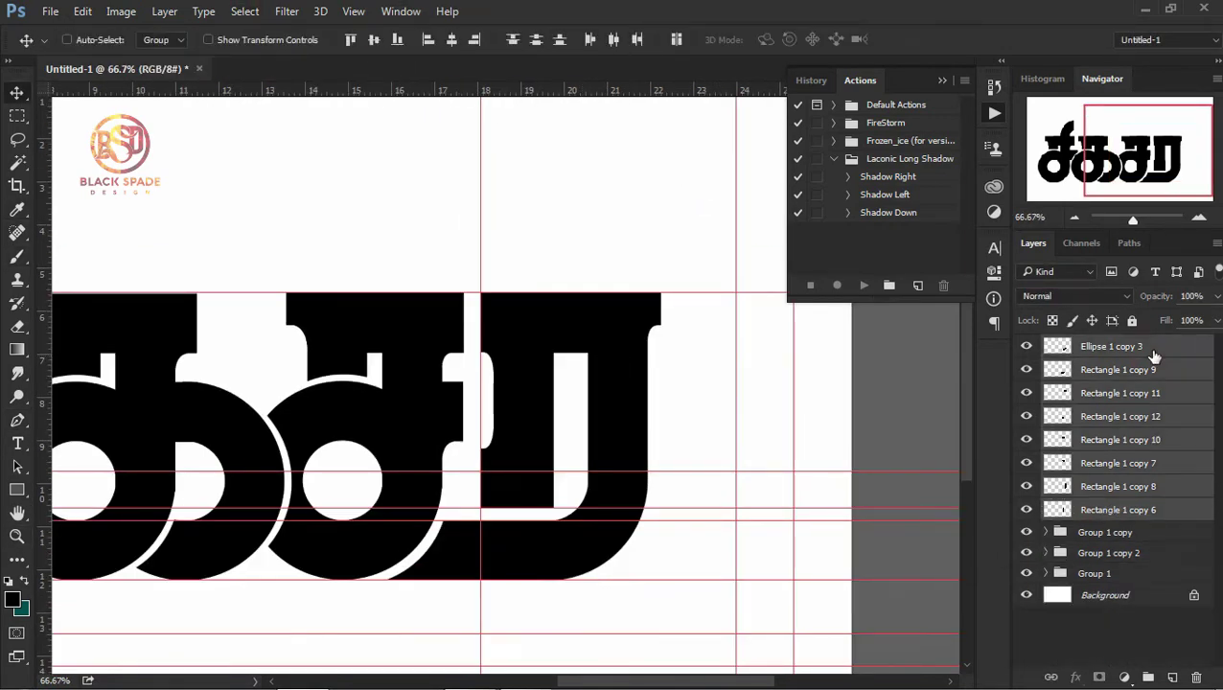
# - Nudge the last letter 0.125 in left and select the Group 1 layer
pyautogui.moveTo(588, 461); pyautogui.dragTo(582, 462)
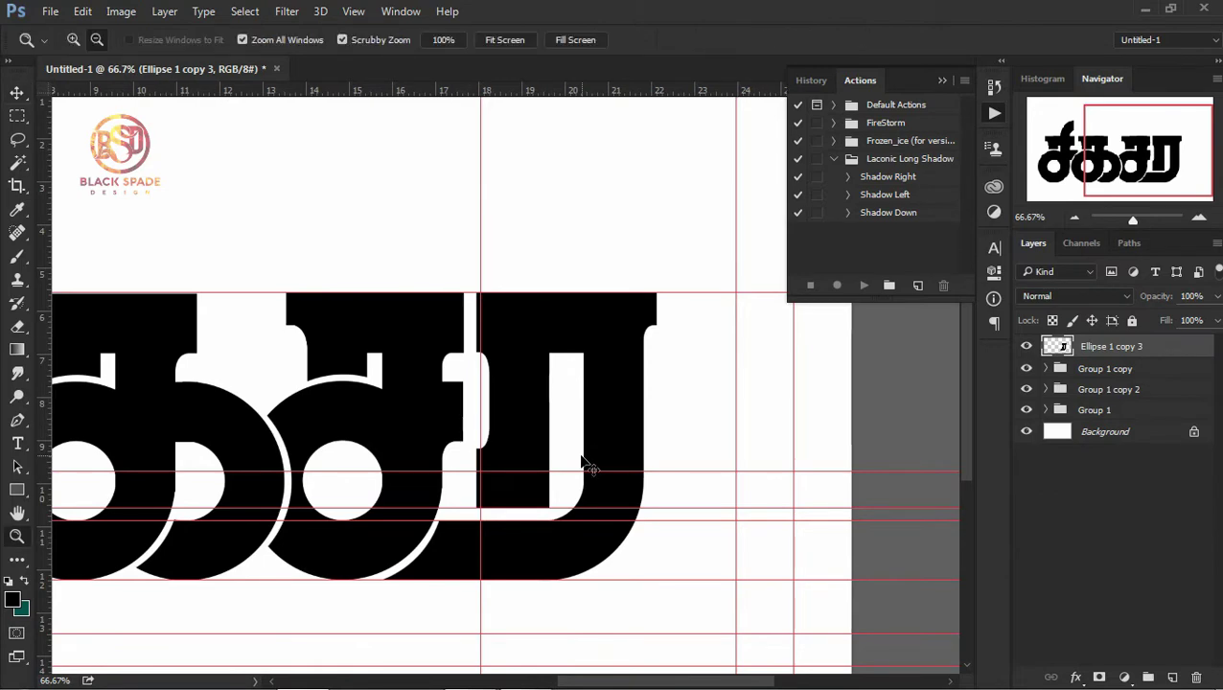
pyautogui.keyDown('alt'); pyautogui.click(582, 461); pyautogui.keyUp('alt')
pyautogui.click(942, 82)
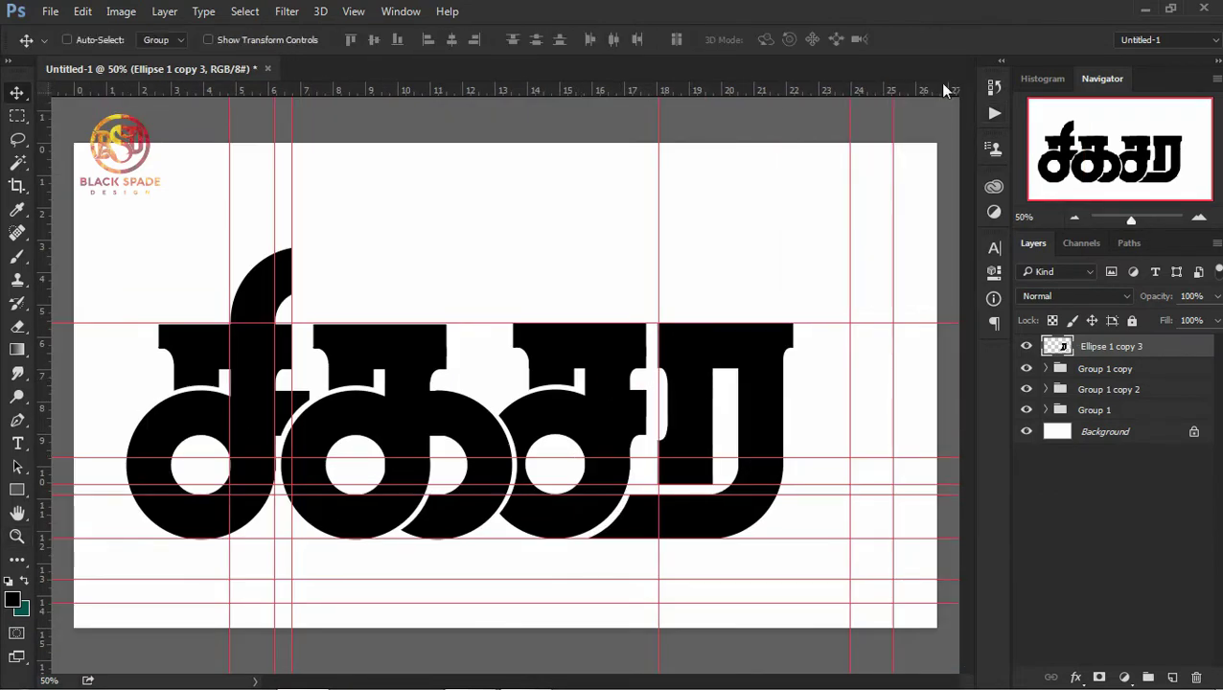
pyautogui.press('z')
pyautogui.hotkey('ctrl', '+')
pyautogui.click(1104, 369)
pyautogui.click(1107, 389)
pyautogui.click(1104, 369)
pyautogui.press('v')
pyautogui.click(1094, 410)
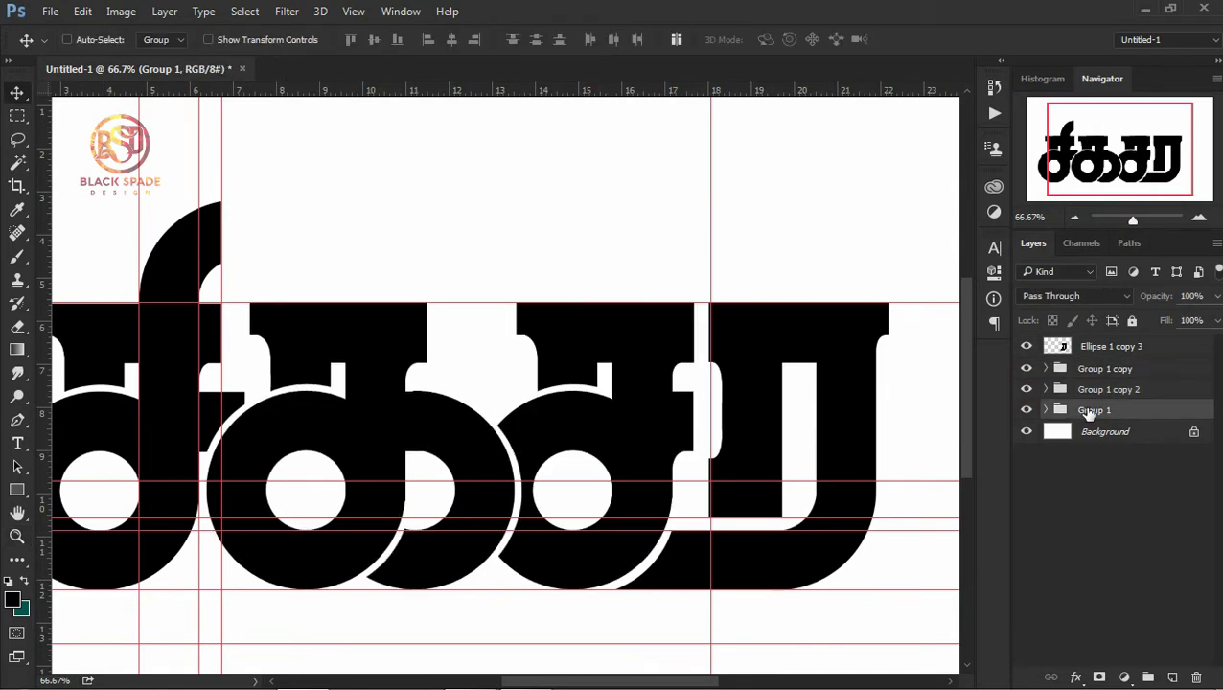
# - Place two guides above the letters and draw a square dot above the second letter
pyautogui.moveTo(508, 303)
pyautogui.mouseDown()
pyautogui.moveTo(483, 286)
pyautogui.moveTo(493, 261)
pyautogui.mouseUp()
pyautogui.moveTo(500, 482); pyautogui.dragTo(500, 202)
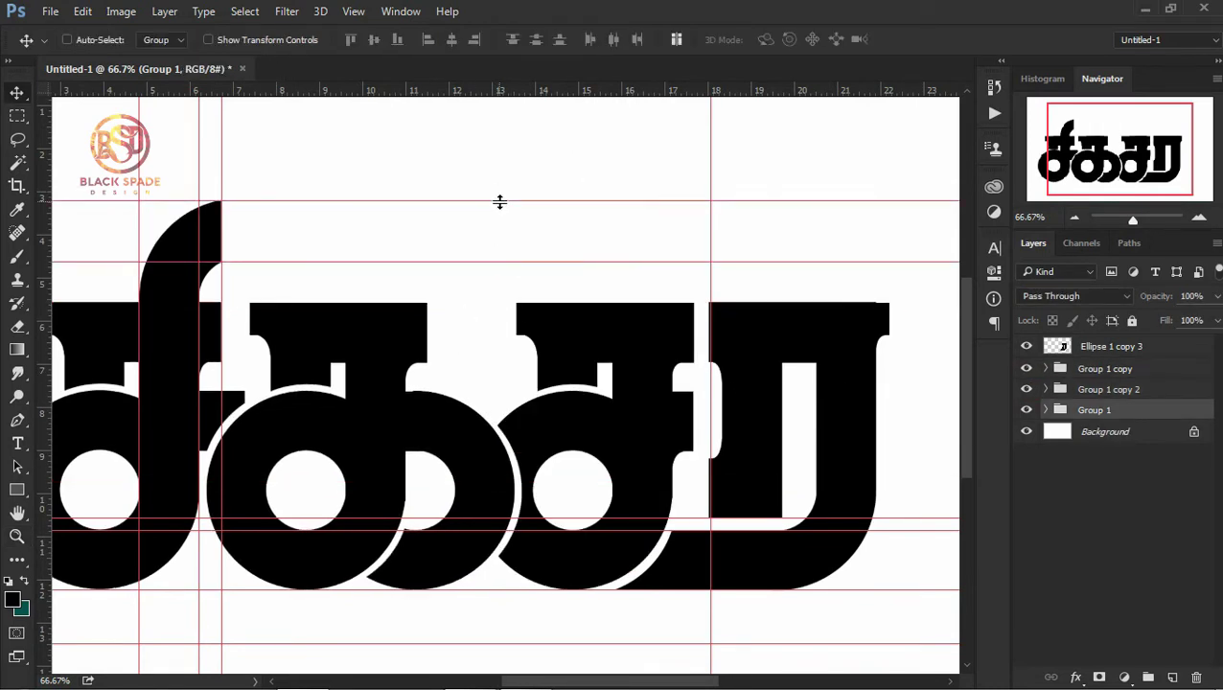
pyautogui.press('u')
pyautogui.moveTo(355, 260); pyautogui.dragTo(356, 261)
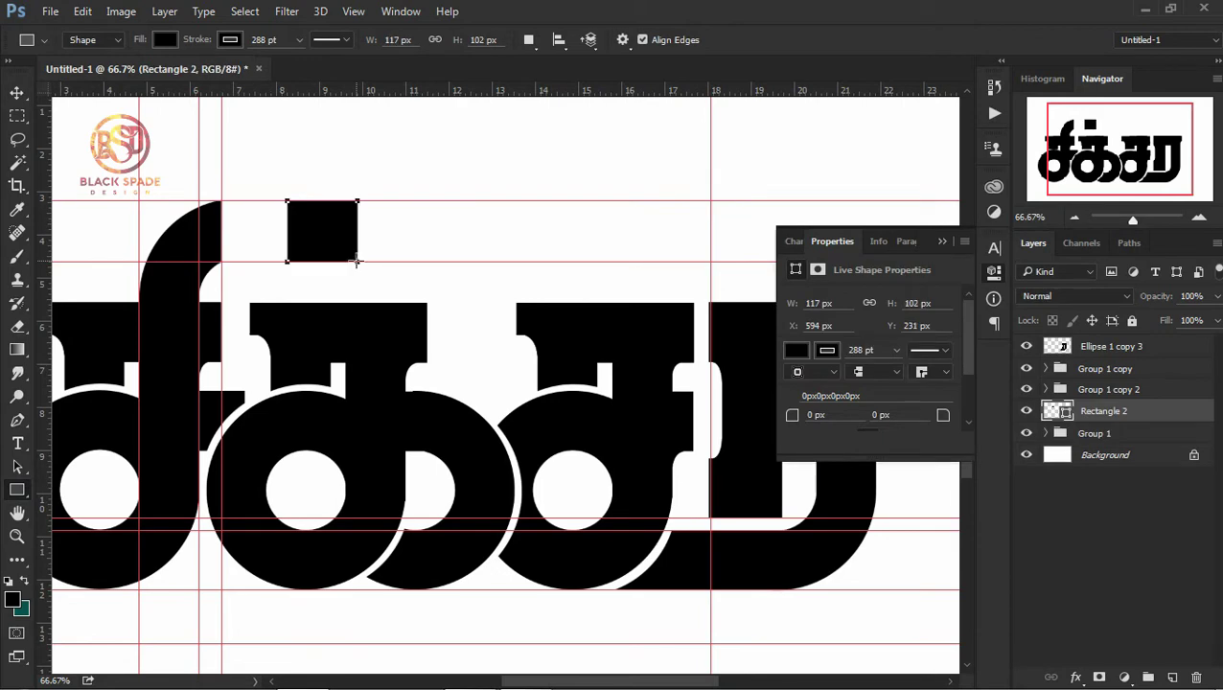
pyautogui.press('v')
pyautogui.moveTo(1103, 411); pyautogui.dragTo(1103, 346)
pyautogui.moveTo(336, 249); pyautogui.dragTo(802, 243)
# - Duplicate the square above the fourth letter and select all title layers from Group 1 to Rectangle 2 copy
pyautogui.rightClick(1112, 346)
pyautogui.click(844, 213)
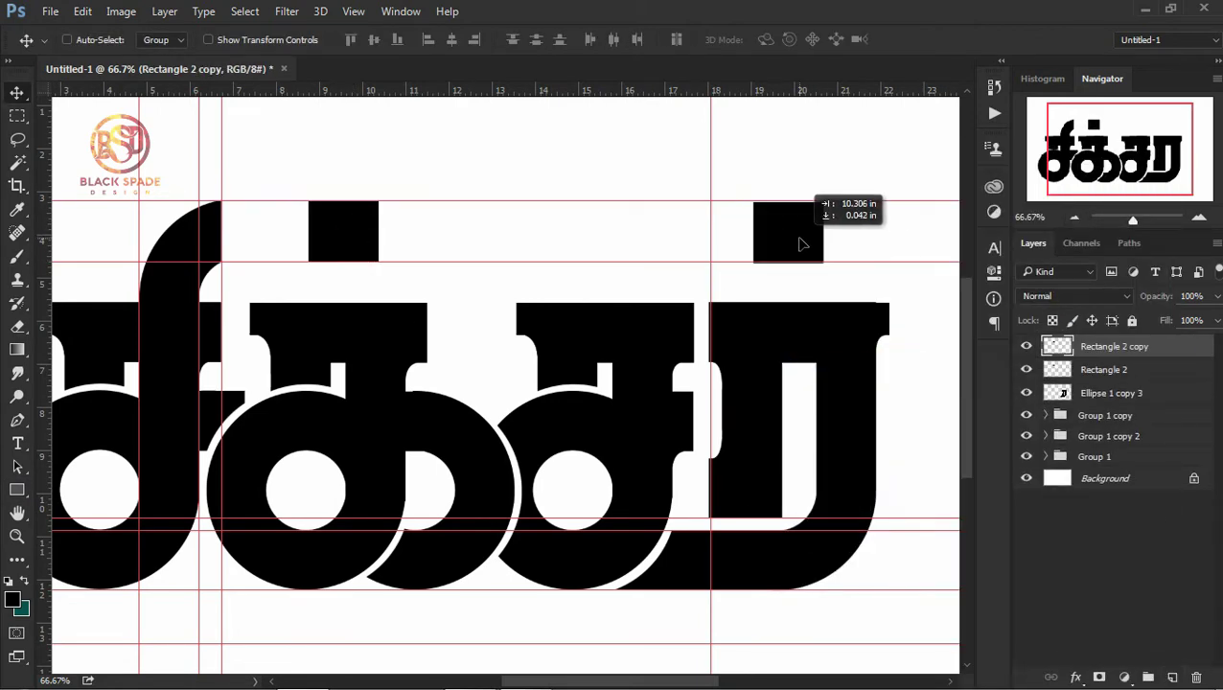
pyautogui.keyDown('ctrl'); pyautogui.click(374, 255); pyautogui.keyUp('ctrl')
pyautogui.press('z')
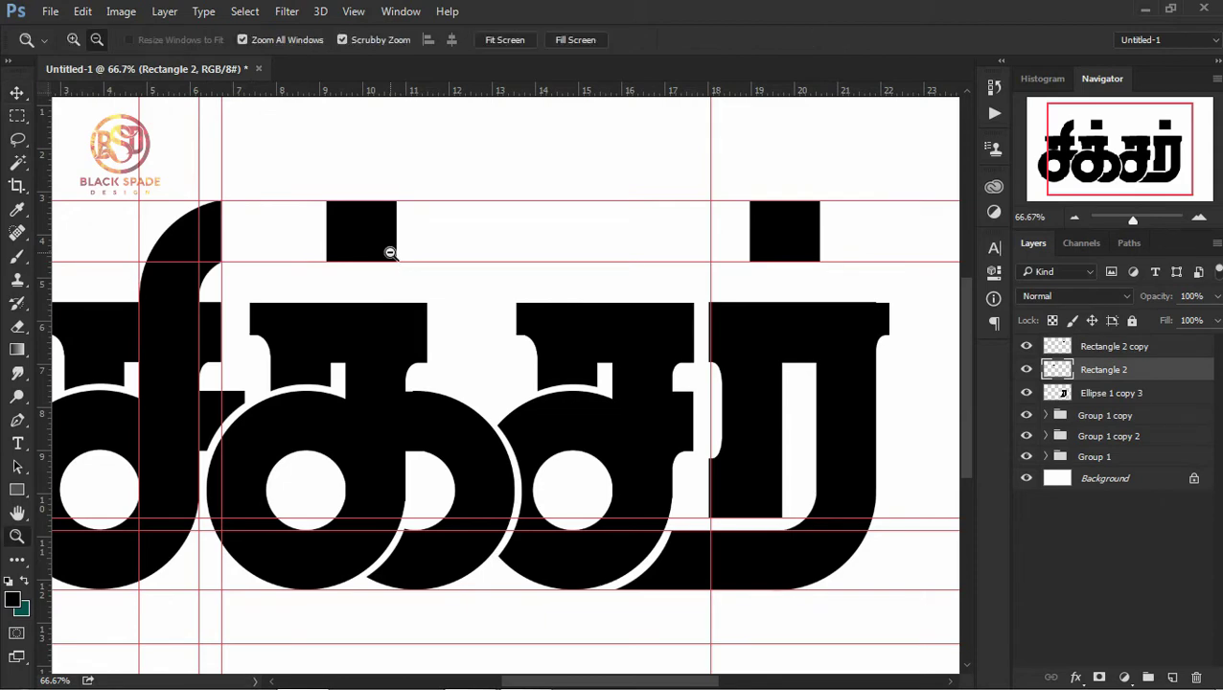
pyautogui.keyDown('alt'); pyautogui.click(391, 256); pyautogui.keyUp('alt')
pyautogui.keyDown('shift'); pyautogui.click(1106, 461); pyautogui.keyUp('shift')
pyautogui.keyDown('shift'); pyautogui.click(1134, 346); pyautogui.keyUp('shift')
pyautogui.rightClick(1134, 346)
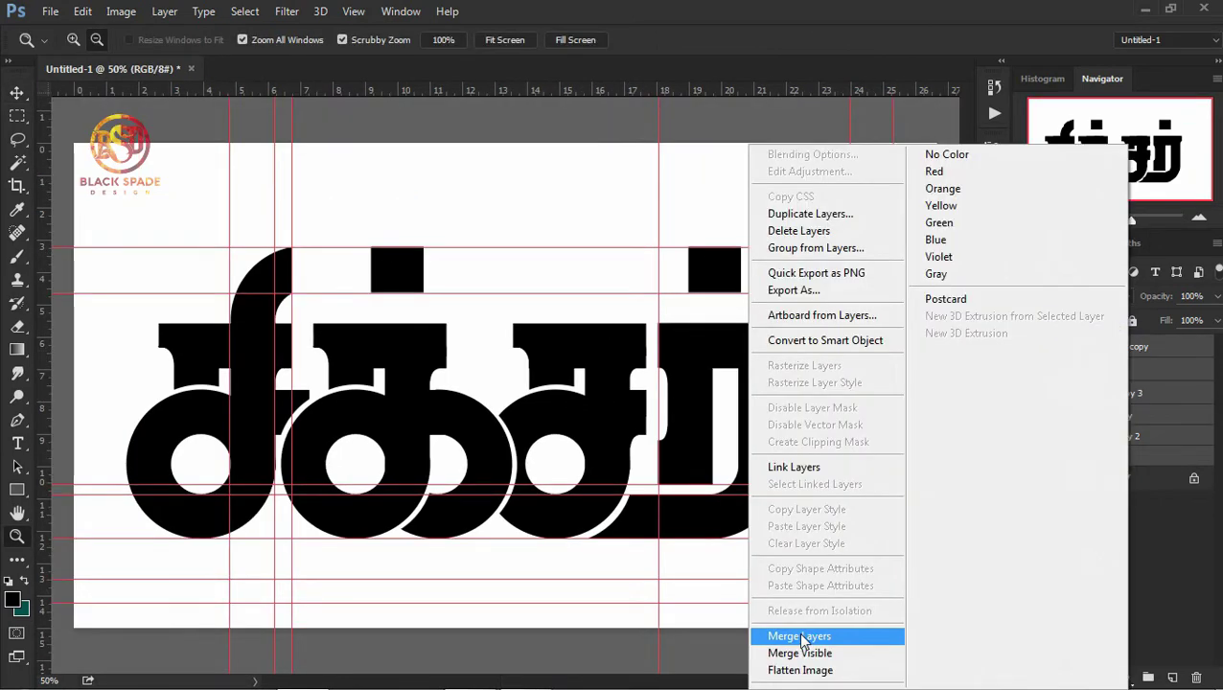
# - Merge the selected title layers into a single layer
pyautogui.click(782, 636)
pyautogui.click(528, 451)
pyautogui.moveTo(703, 438); pyautogui.dragTo(868, 427)
# - Draw a no-fill ellipse ring with about 34 pt stroke inside the second letter's hole
pyautogui.click(16, 489)
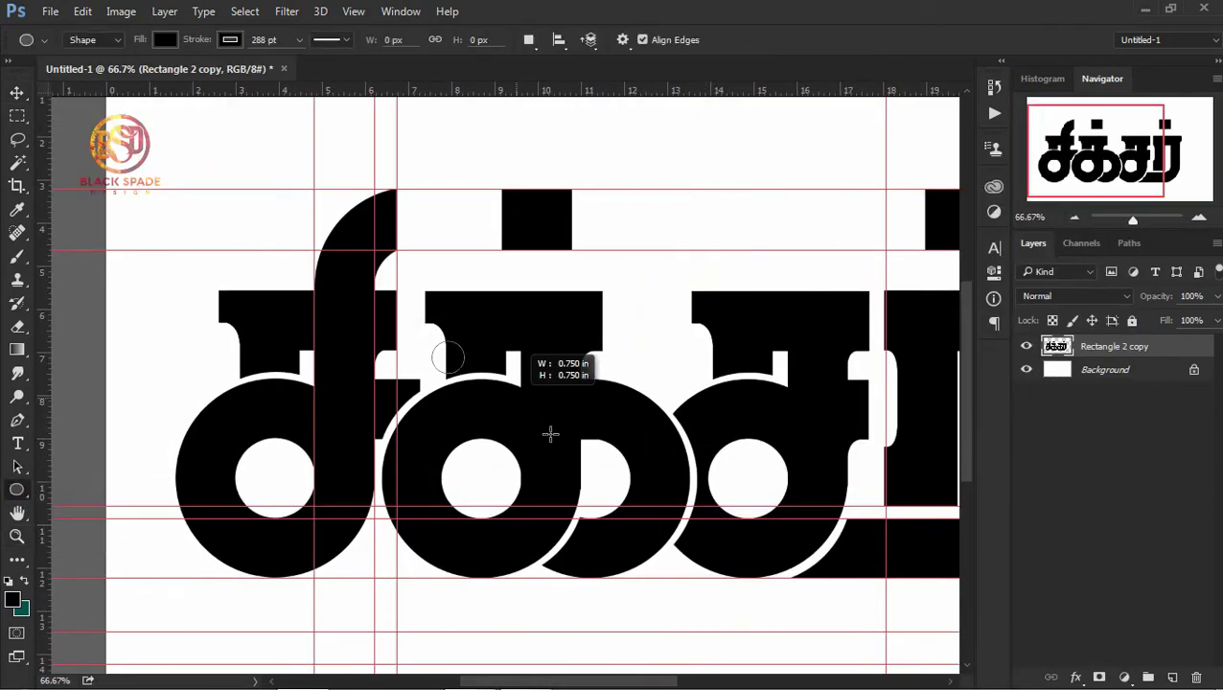
pyautogui.moveTo(431, 340); pyautogui.dragTo(616, 525)
pyautogui.click(795, 377)
pyautogui.click(808, 415)
pyautogui.click(895, 378)
pyautogui.moveTo(899, 403)
pyautogui.mouseDown()
pyautogui.moveTo(870, 403)
pyautogui.moveTo(886, 403)
pyautogui.mouseUp()
pyautogui.press('v')
pyautogui.moveTo(546, 423); pyautogui.dragTo(505, 472)
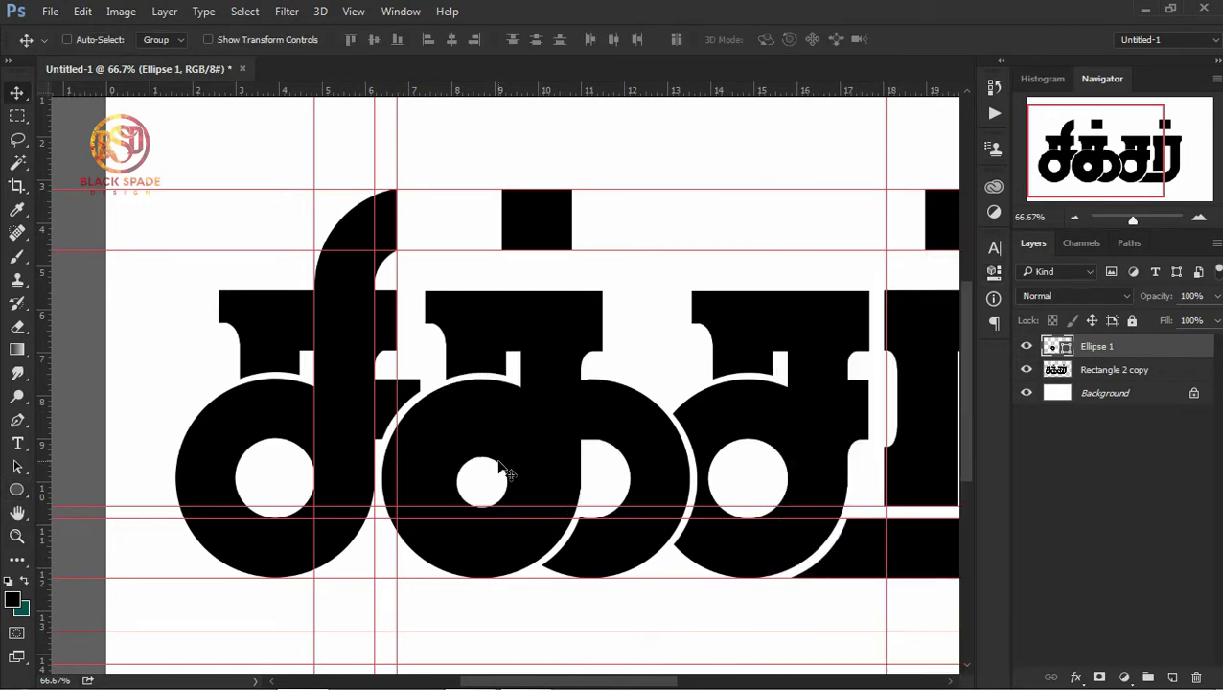
# - Merge the ring into the title layer and open the NN.png clock image
pyautogui.keyDown('shift'); pyautogui.click(1102, 370); pyautogui.keyUp('shift')
pyautogui.rightClick(1092, 355)
pyautogui.click(792, 636)
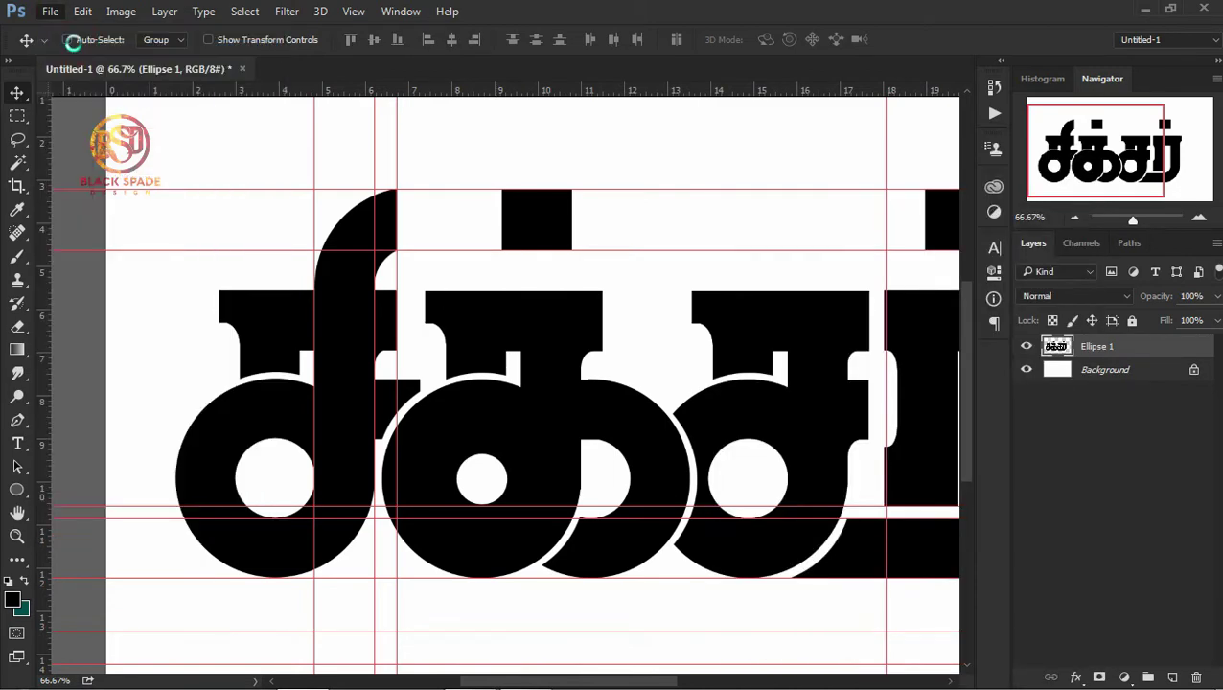
pyautogui.scroll(-2, 623, 336)
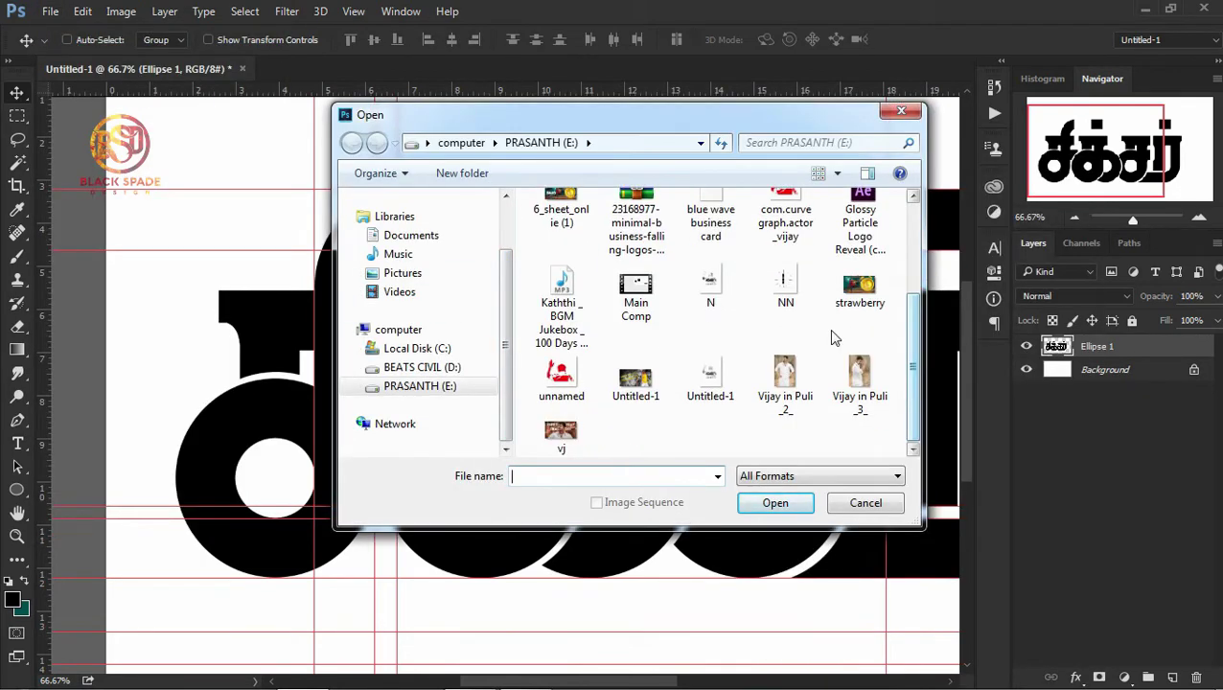
pyautogui.doubleClick(804, 301)
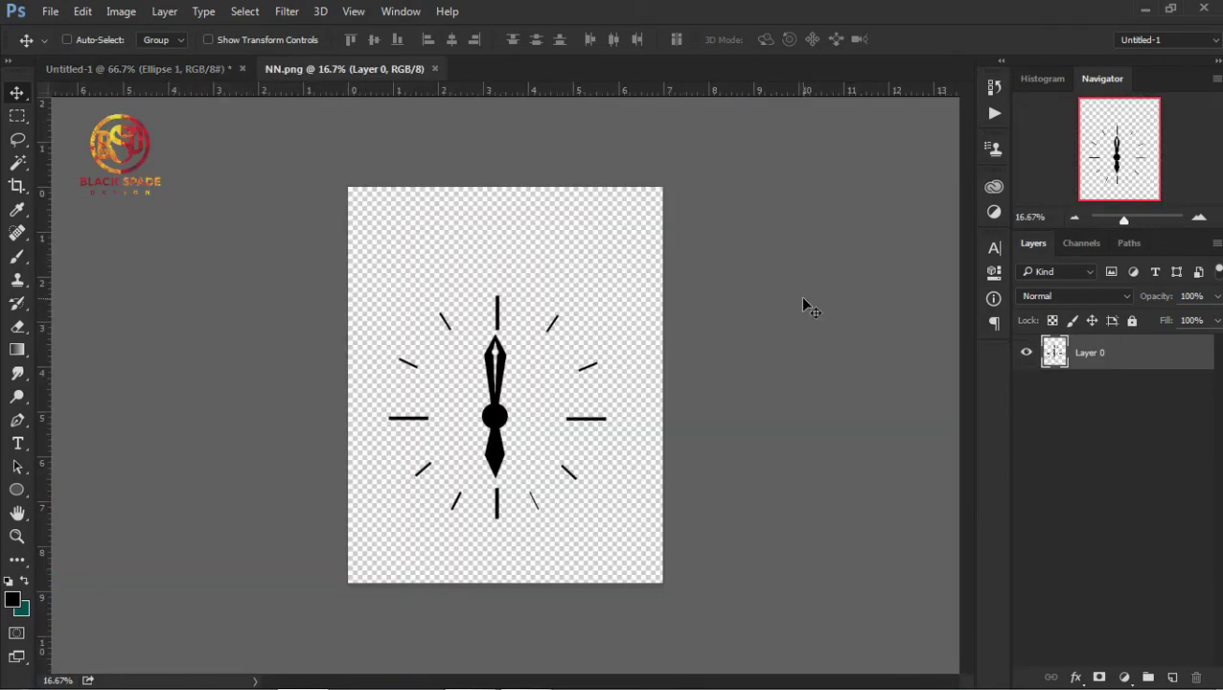
# - Lasso the clock hand onto its own layer and drag the tick marks into the title document
pyautogui.click(17, 139)
pyautogui.moveTo(524, 429); pyautogui.dragTo(499, 488)
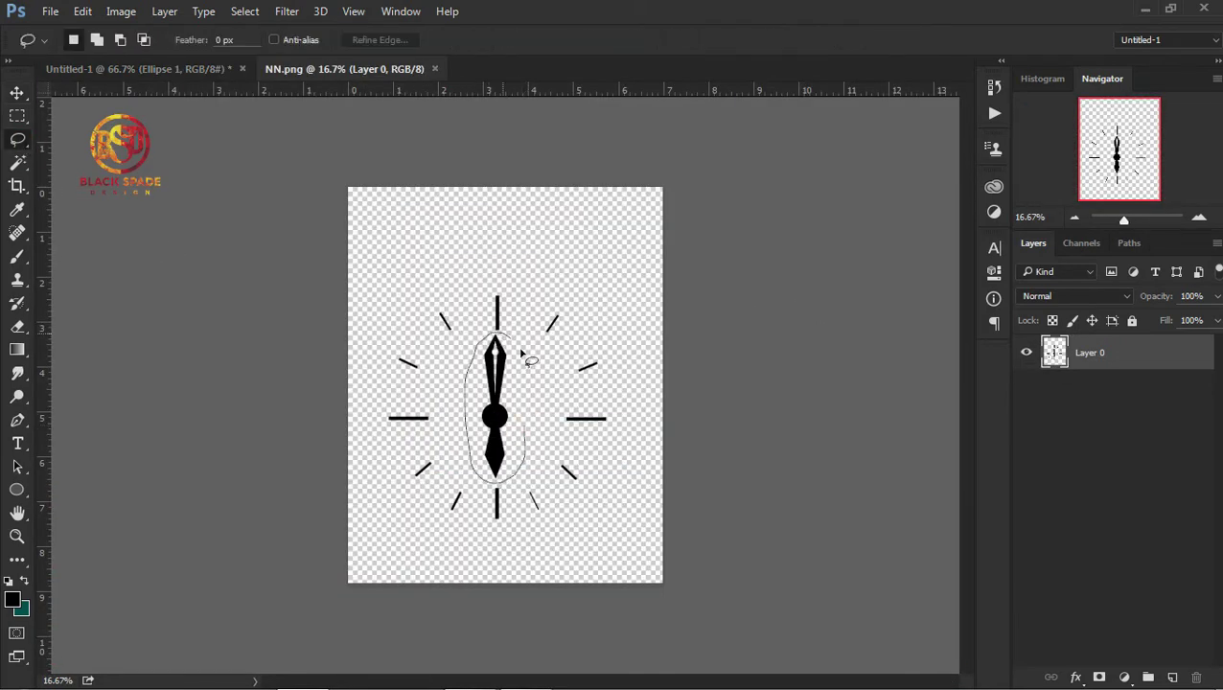
pyautogui.hotkey('ctrl', 'j')
pyautogui.press('v')
pyautogui.moveTo(593, 188); pyautogui.dragTo(537, 384)
# - Give the tick marks a white Color Overlay
pyautogui.click(1075, 677)
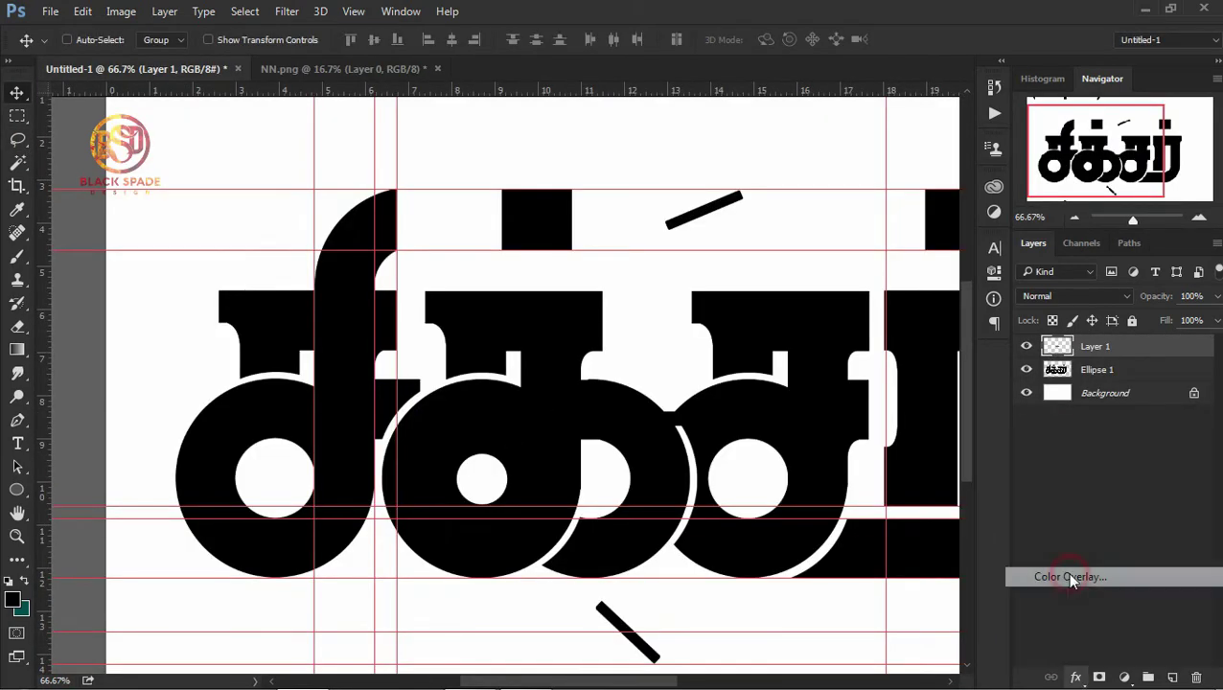
pyautogui.click(1070, 576)
pyautogui.click(853, 252)
pyautogui.click(1051, 243)
pyautogui.click(1011, 229)
# - Scale the tick marks to fit the second letter's circle
pyautogui.hotkey('ctrl', 't')
pyautogui.hotkey('ctrl', '-')
pyautogui.moveTo(552, 161); pyautogui.dragTo(355, 341)
pyautogui.press('Return')
pyautogui.hotkey('ctrl', '+')
pyautogui.hotkey('ctrl', 't')
pyautogui.moveTo(286, 532); pyautogui.dragTo(291, 525)
pyautogui.press('Return')
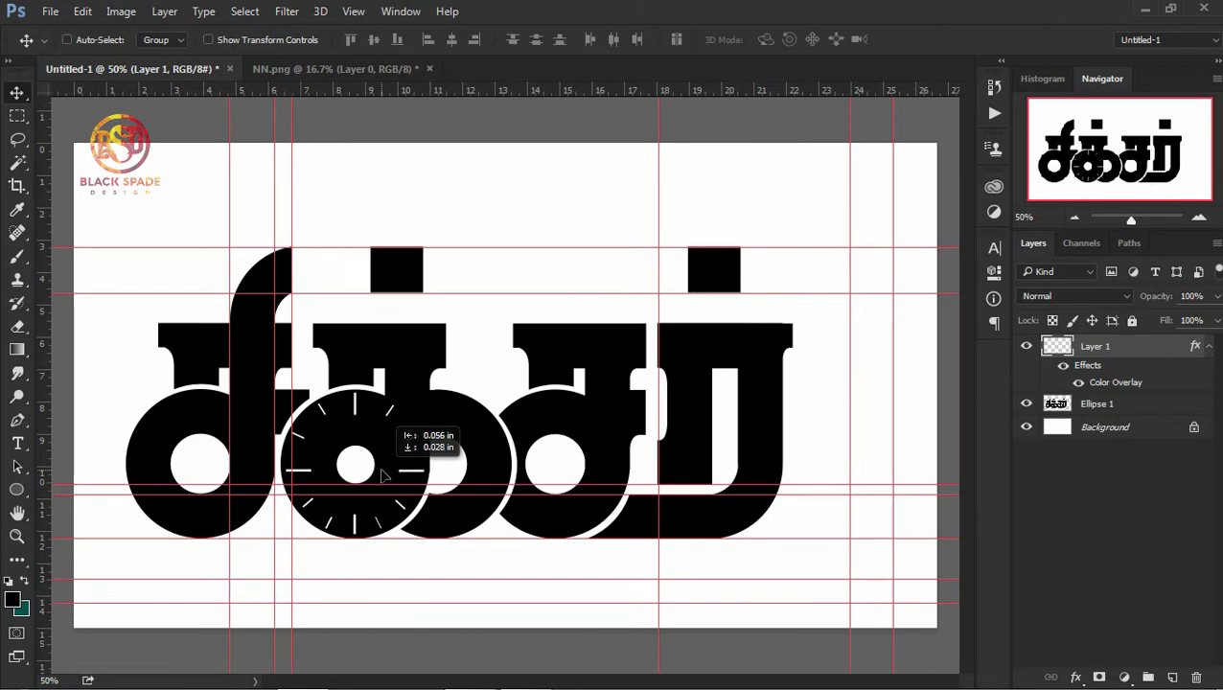
# - Bring the clock hand from NN.png into the title and size it around the clock centre
pyautogui.click(382, 76)
pyautogui.moveTo(350, 238)
pyautogui.mouseDown()
pyautogui.moveTo(355, 464)
pyautogui.moveTo(518, 464)
pyautogui.mouseUp()
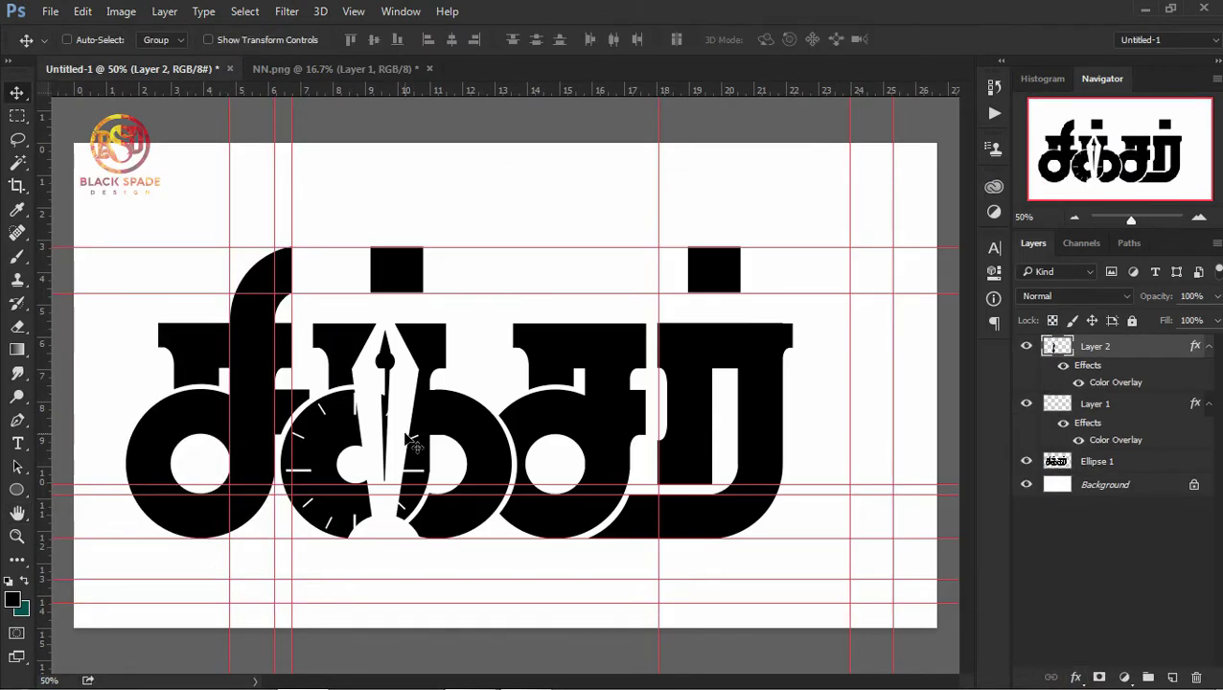
pyautogui.hotkey('ctrl', 't')
pyautogui.moveTo(384, 587); pyautogui.dragTo(393, 486)
pyautogui.press('Return')
pyautogui.hotkey('ctrl', 't')
pyautogui.moveTo(364, 395); pyautogui.dragTo(372, 431)
pyautogui.press('Return')
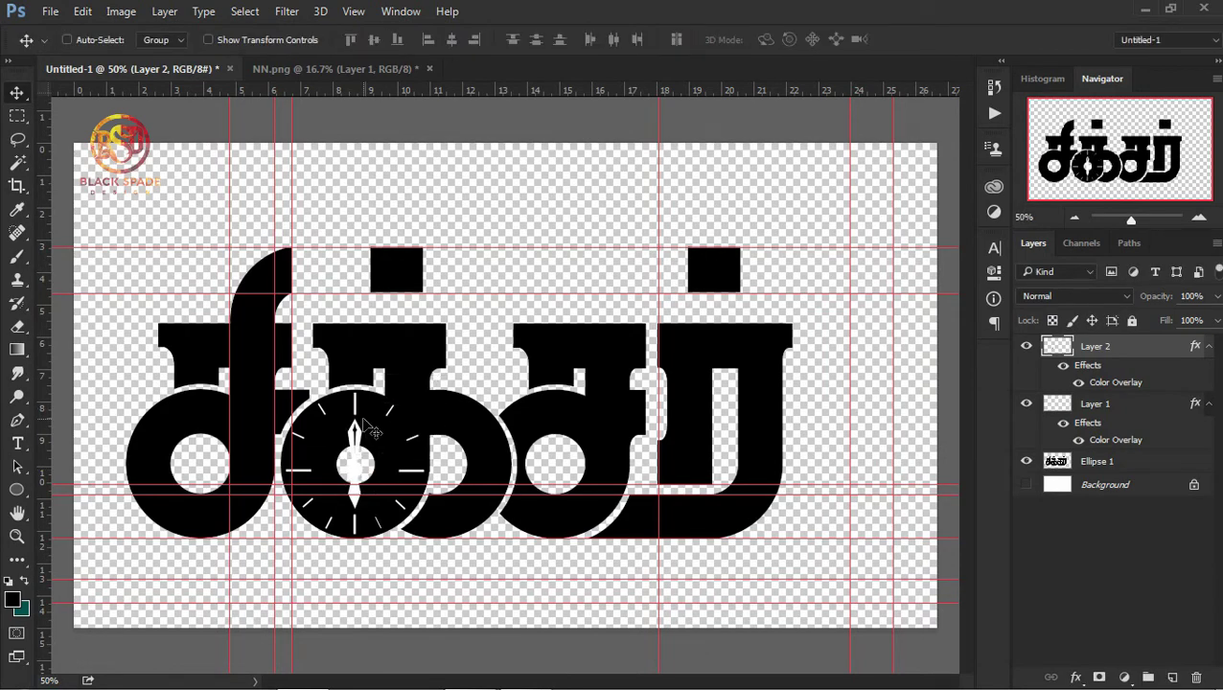
pyautogui.hotkey('ctrl', '+')
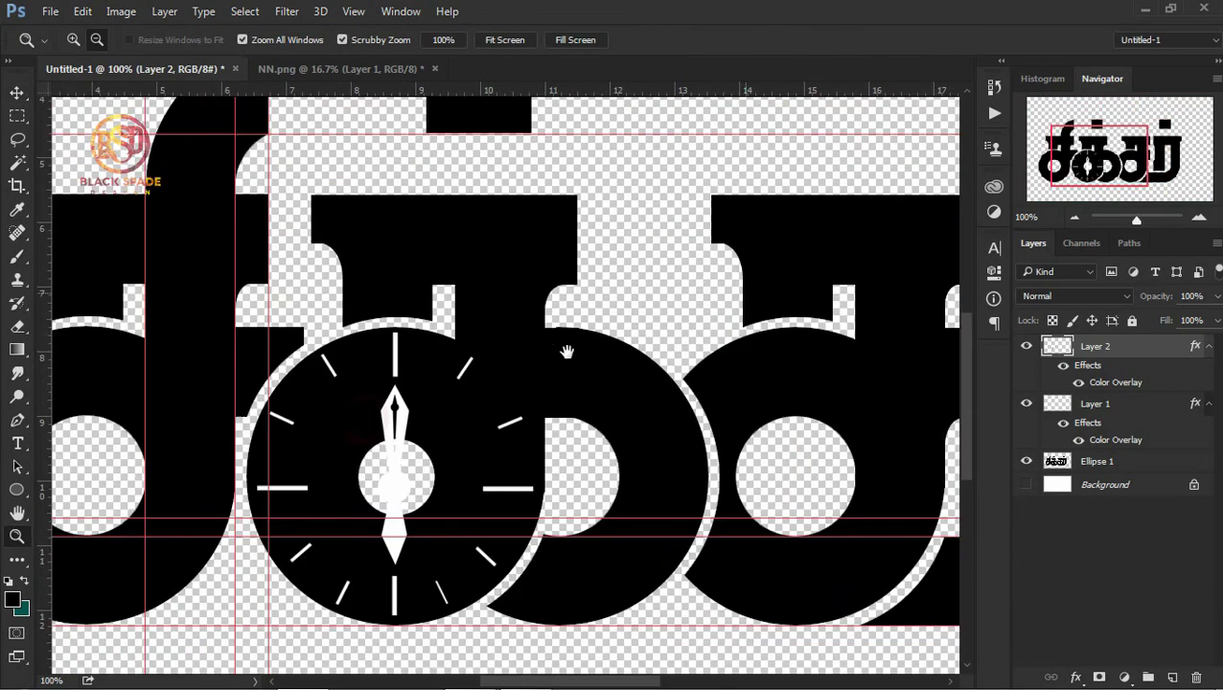
# - Rotate the tick marks on Layer 1 slightly, then select the hand's Layer 2
pyautogui.rightClick(411, 351)
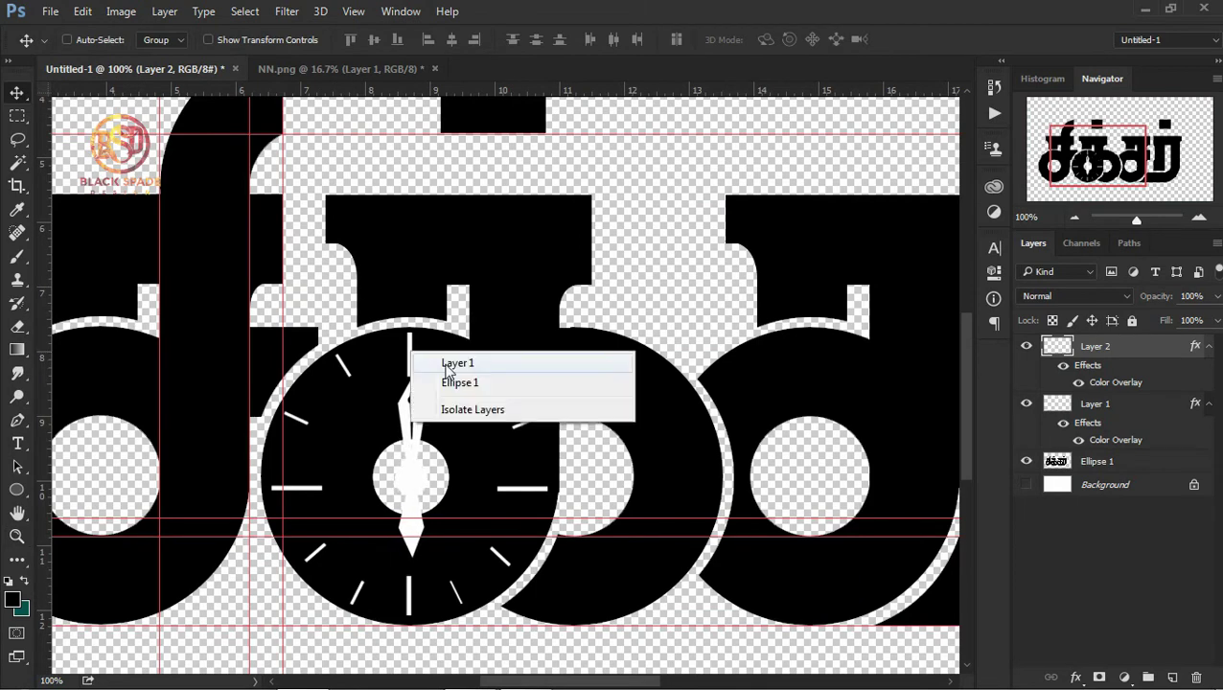
pyautogui.click(436, 357)
pyautogui.hotkey('ctrl', 't')
pyautogui.moveTo(573, 377); pyautogui.dragTo(582, 379)
pyautogui.press('Return')
pyautogui.rightClick(433, 495)
pyautogui.click(456, 495)
pyautogui.hotkey('ctrl', 't')
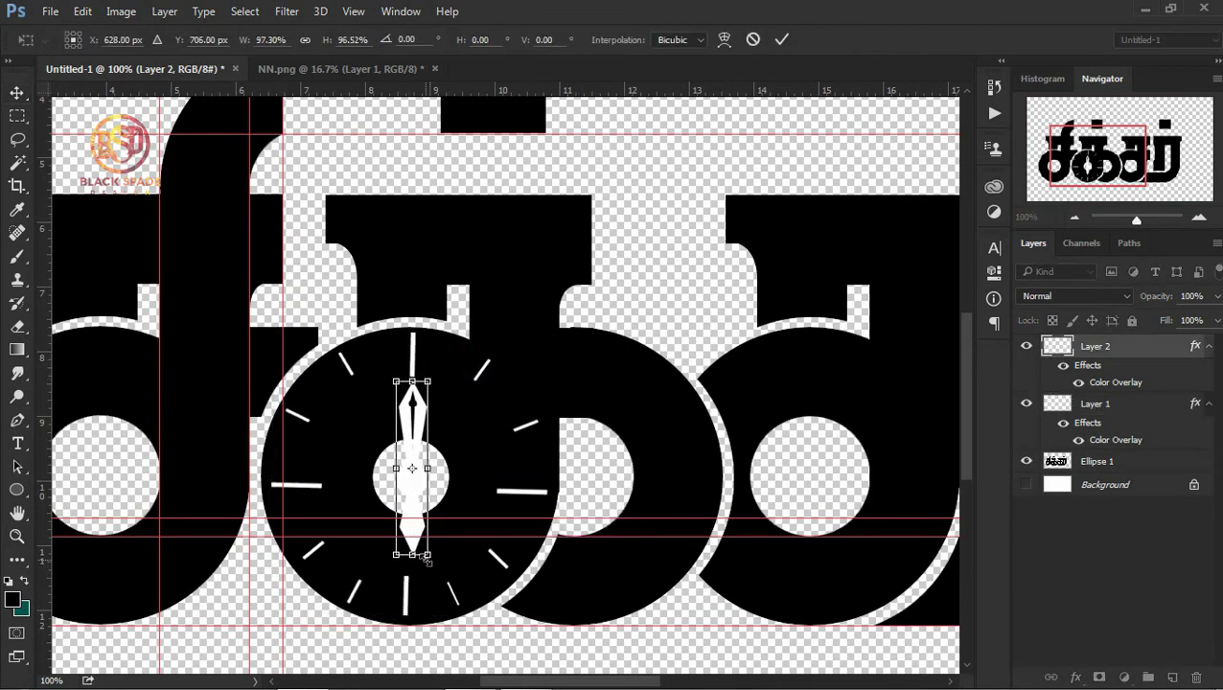
pyautogui.press('Return')
# - Fill in the clock hand's inner detail using a polygon lasso selection
pyautogui.press('z')
pyautogui.hotkey('ctrl', '-')
pyautogui.press('v')
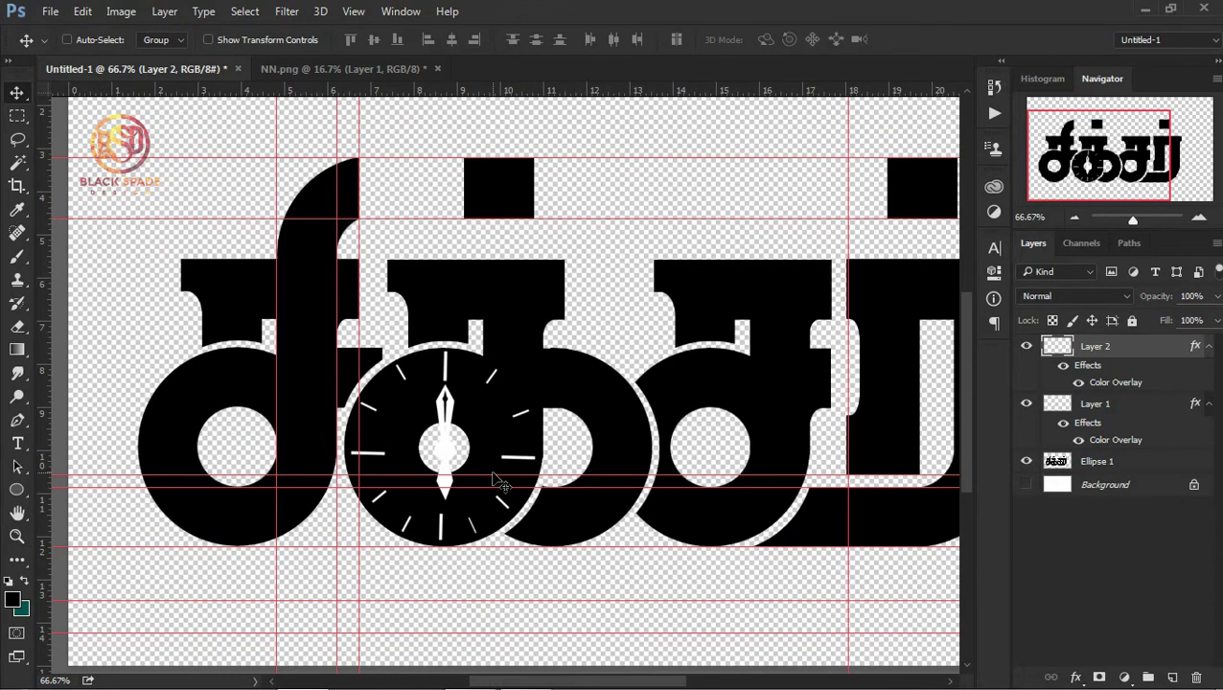
pyautogui.hotkey('ctrl', '+')
pyautogui.keyDown('ctrl'); pyautogui.click(478, 431); pyautogui.keyUp('ctrl')
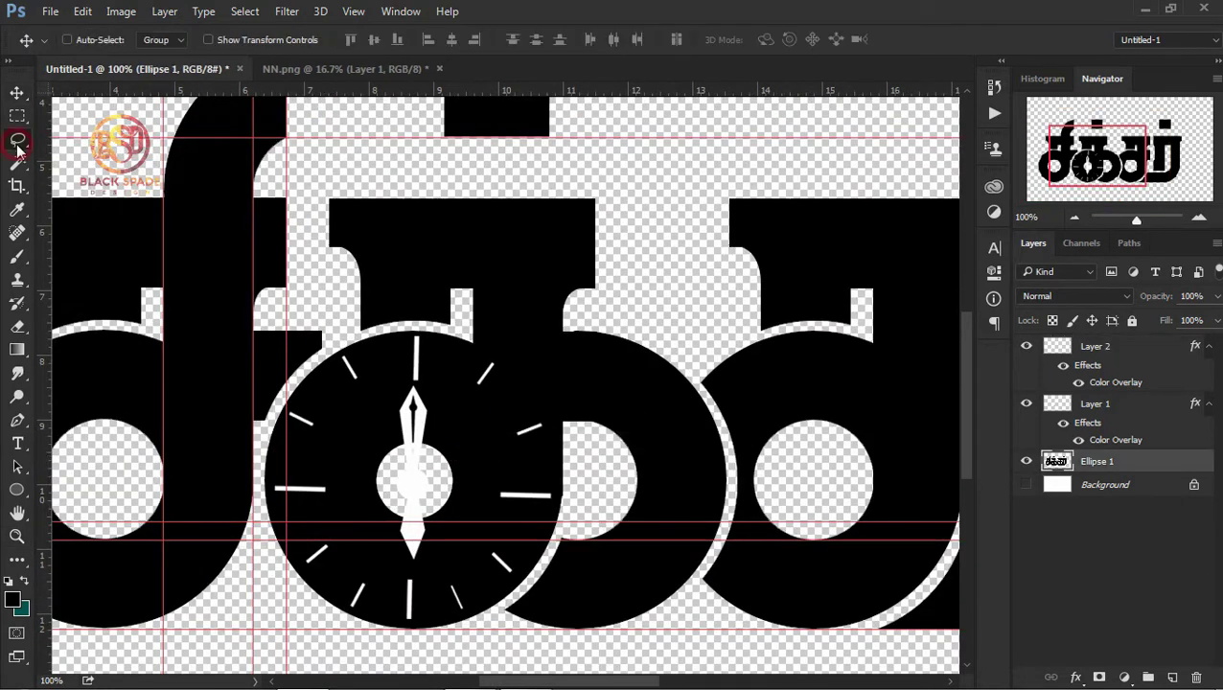
pyautogui.press('l')
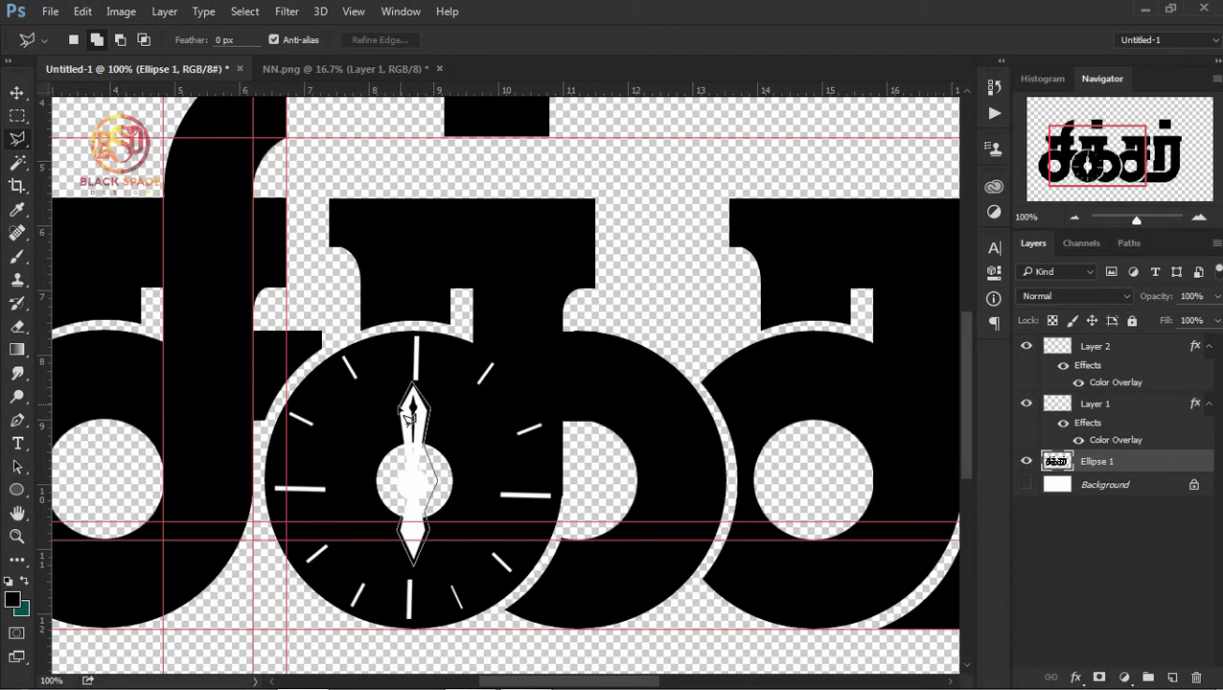
pyautogui.hotkey('ctrl', 'd')
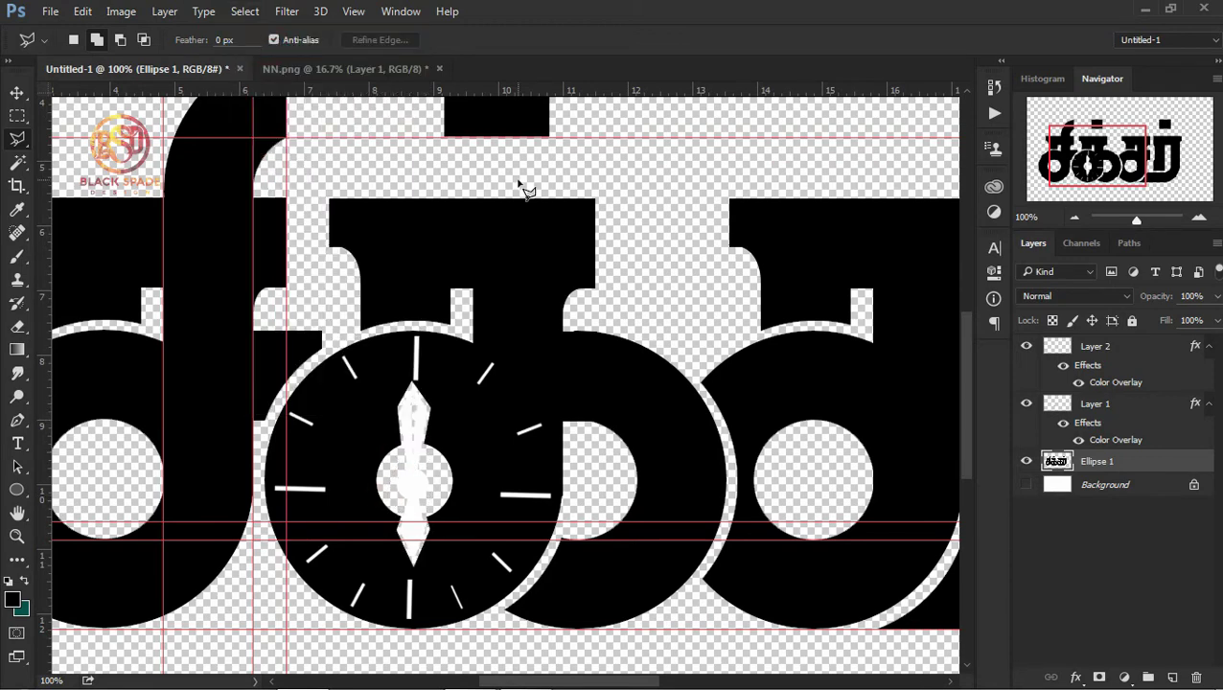
pyautogui.press('v')
pyautogui.press('z')
pyautogui.keyDown('alt'); pyautogui.click(842, 311); pyautogui.keyUp('alt')
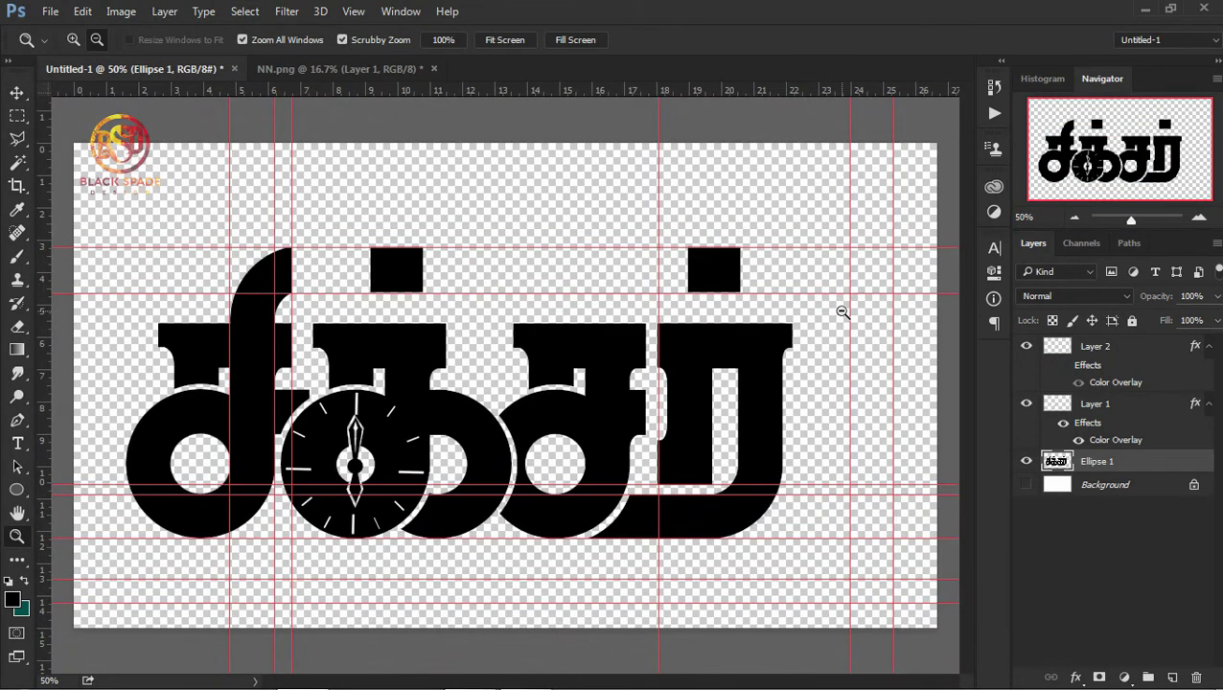
pyautogui.press('v')
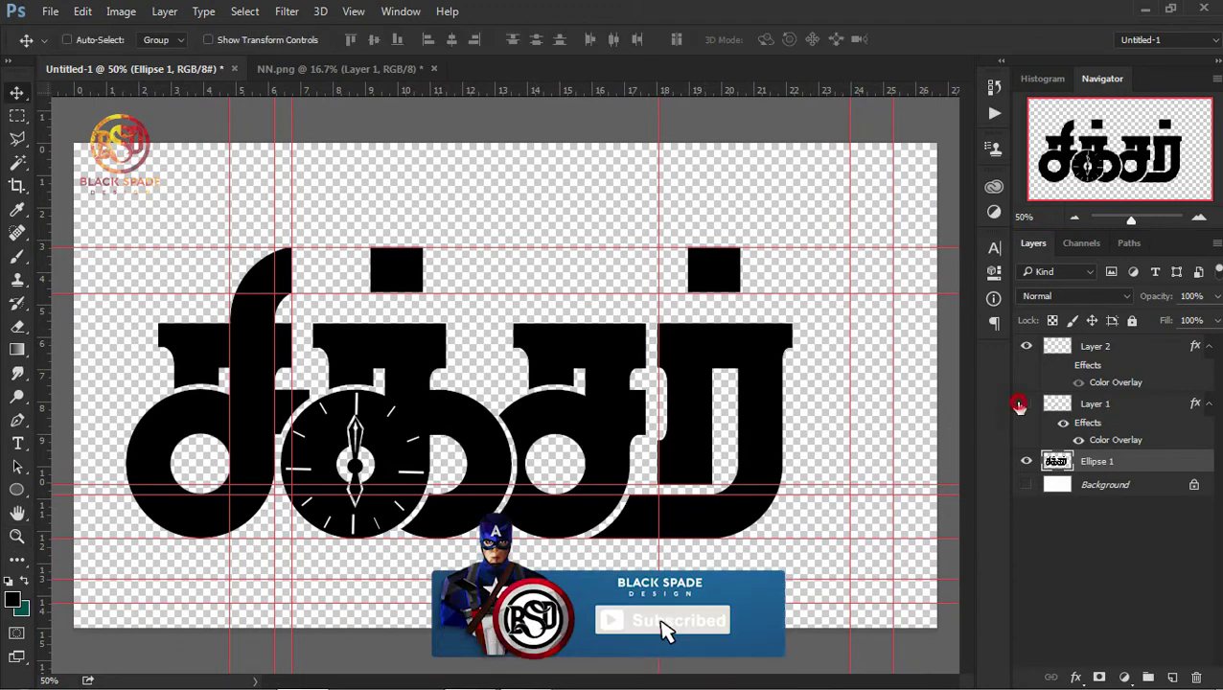
# - Move Layer 1 above Layer 2 and merge Layer 2 with Ellipse 1
pyautogui.click(1046, 403)
pyautogui.moveTo(1046, 404); pyautogui.dragTo(1027, 347)
pyautogui.click(1055, 404)
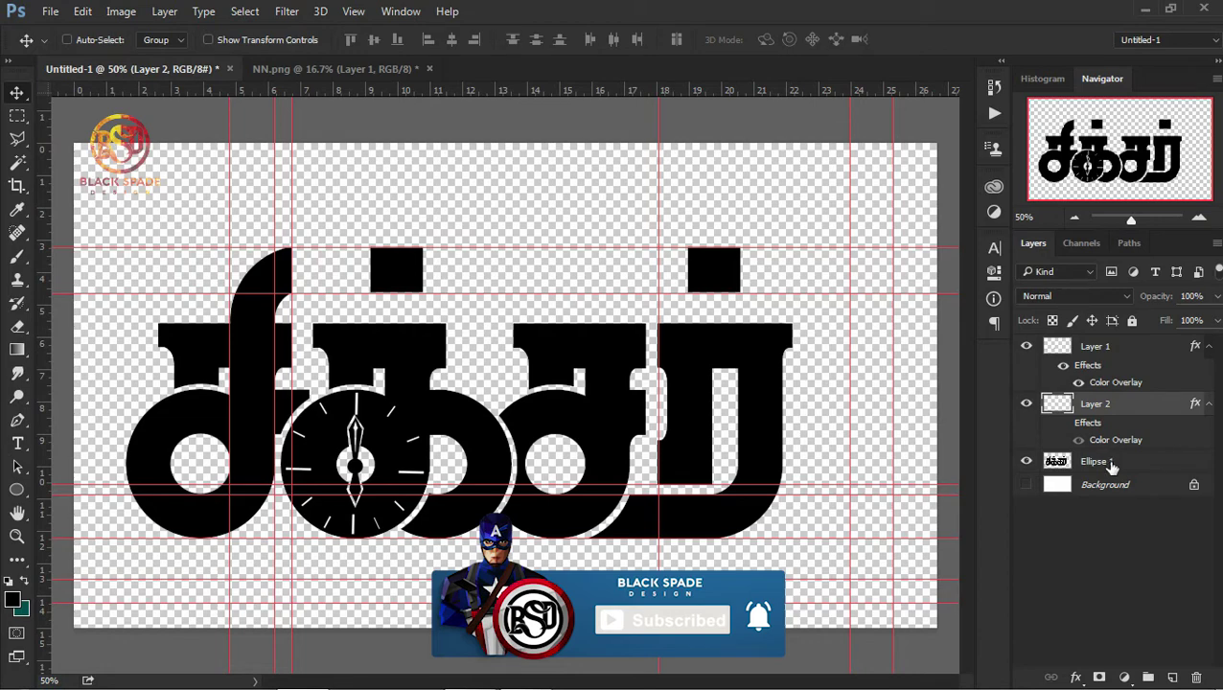
pyautogui.keyDown('shift'); pyautogui.click(1098, 461); pyautogui.keyUp('shift')
pyautogui.hotkey('ctrl', 'e')
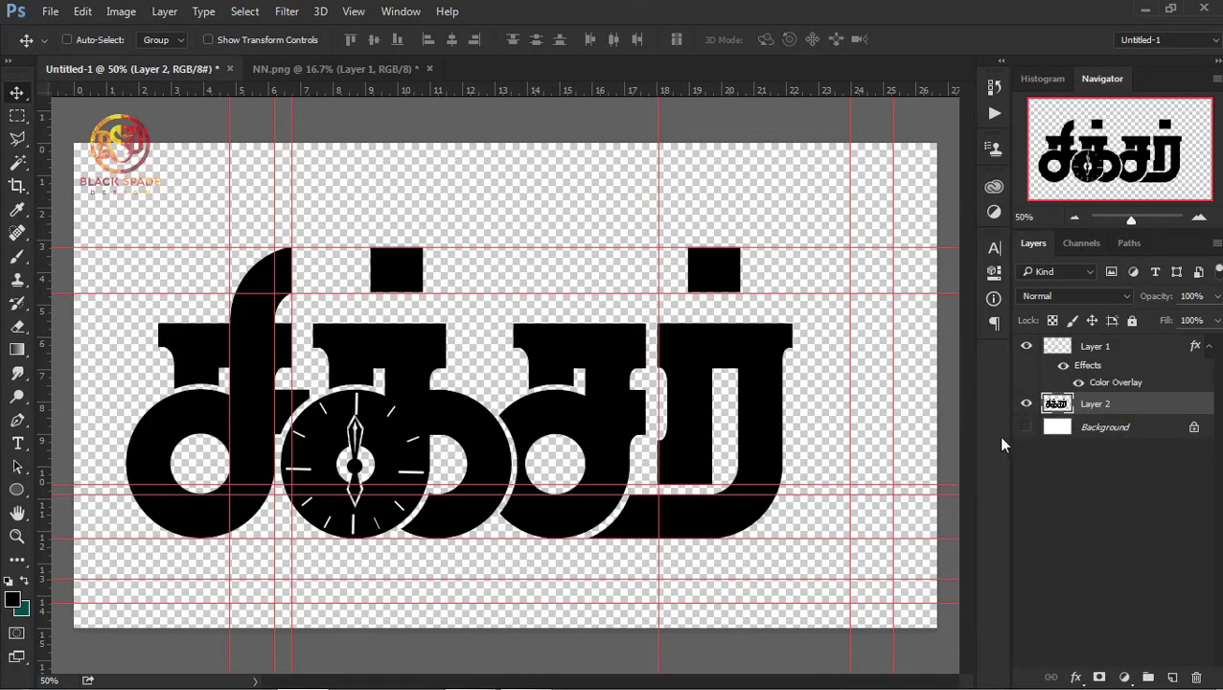
# - Bring up the File > Open window
pyautogui.click(54, 14)
pyautogui.click(77, 42)
pyautogui.scroll(-3, 819, 328)
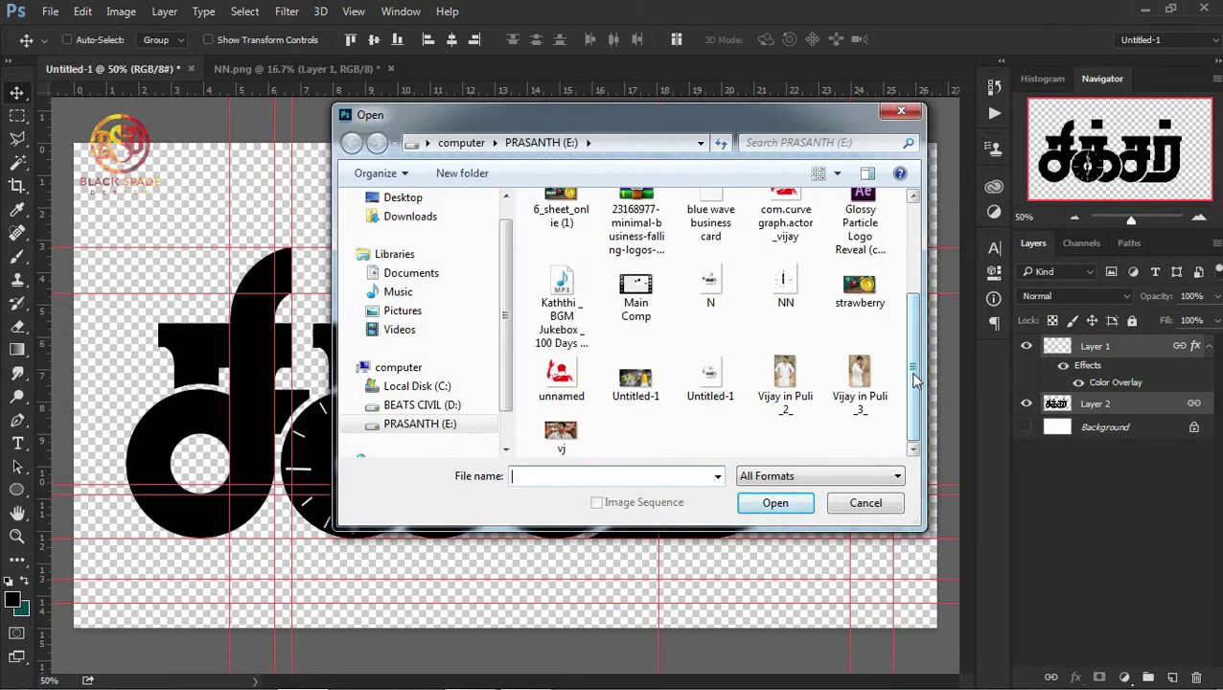
# - Open strawberry.jpg and drag the Tamil title layers onto the poster
pyautogui.click(775, 502)
pyautogui.click(315, 69)
pyautogui.click(110, 69)
pyautogui.moveTo(489, 156); pyautogui.dragTo(489, 69)
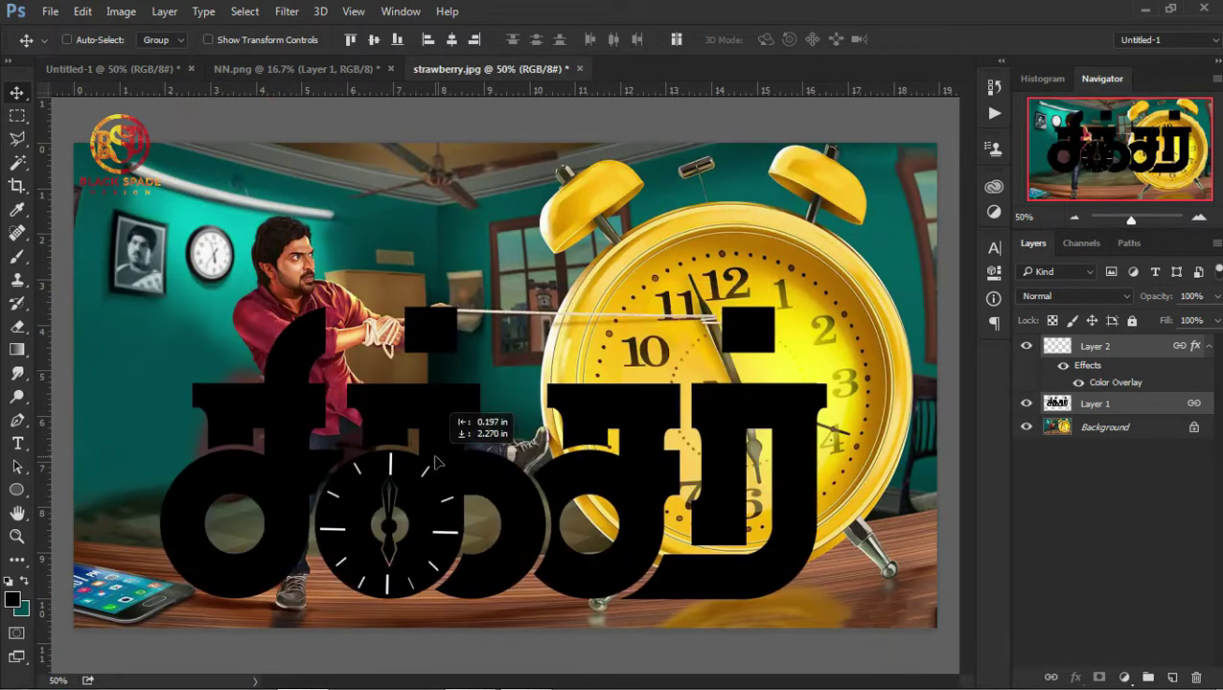
# - Scale the title down to about 69%
pyautogui.hotkey('ctrl', 't')
pyautogui.moveTo(954, 613); pyautogui.dragTo(706, 558)
pyautogui.rightClick(597, 462)
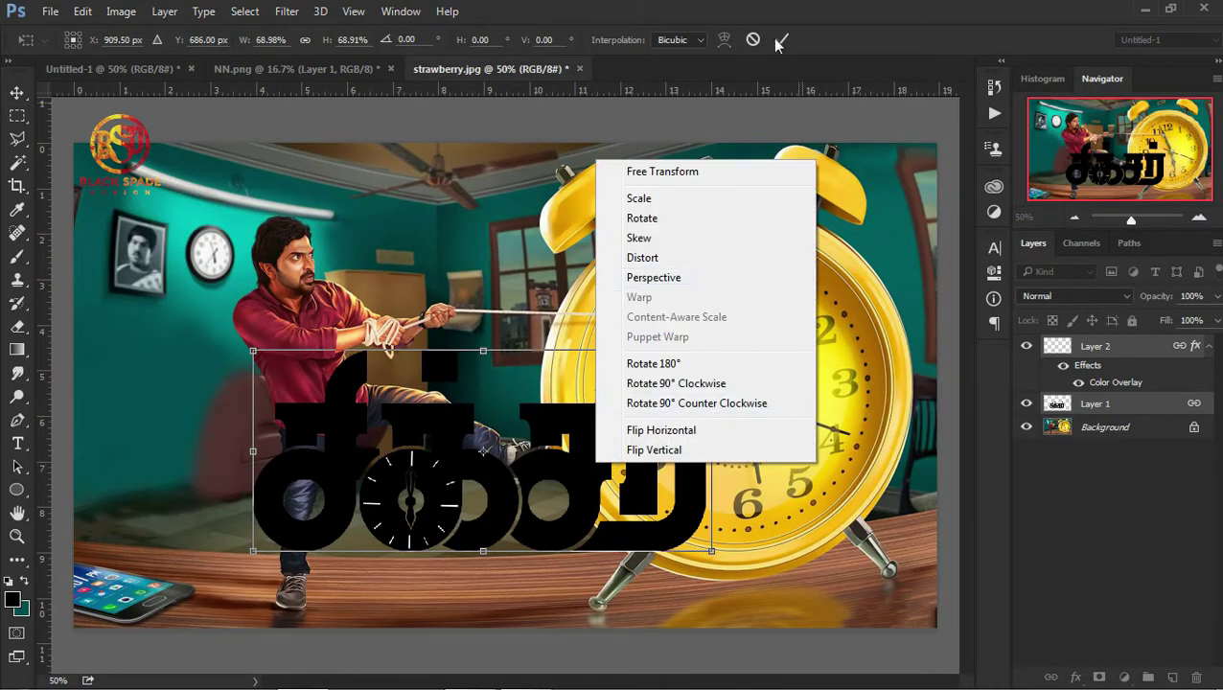
pyautogui.click(781, 41)
# - Add a lighter-blue-to-white Gradient Overlay to the letters, with whiter letter tops
pyautogui.click(1076, 677)
pyautogui.click(1088, 602)
pyautogui.click(1066, 322)
pyautogui.click(734, 239)
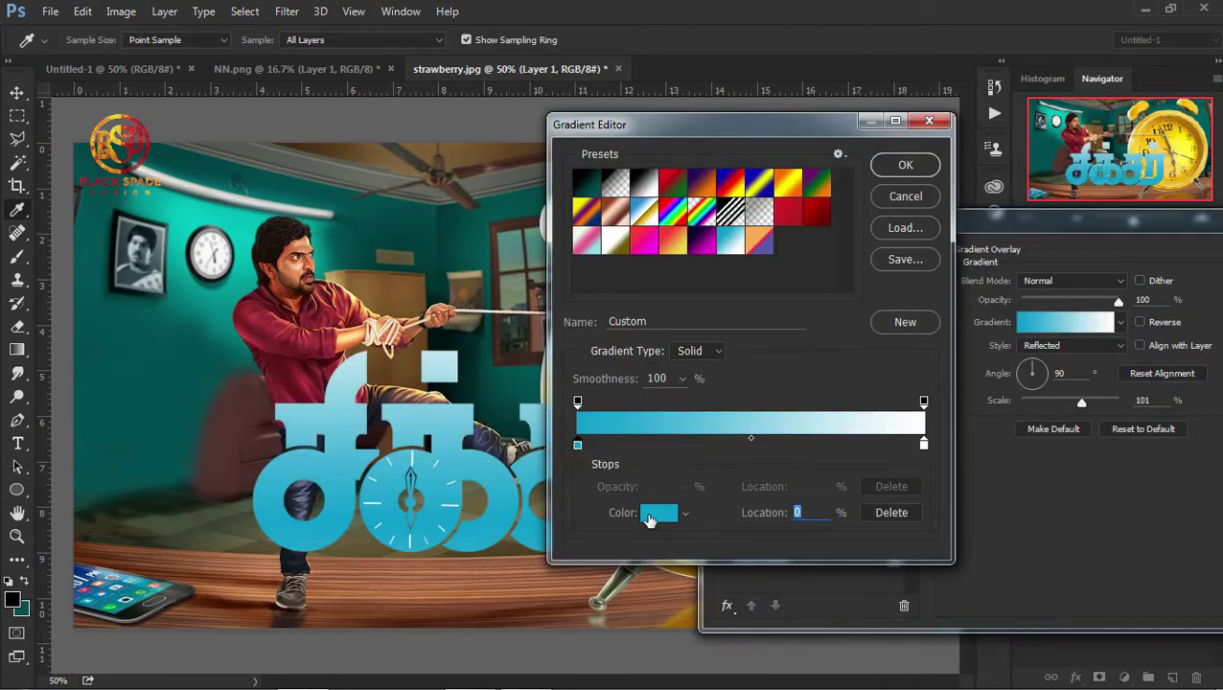
pyautogui.click(649, 518)
pyautogui.click(705, 254)
pyautogui.click(706, 308)
pyautogui.click(1011, 238)
pyautogui.click(905, 165)
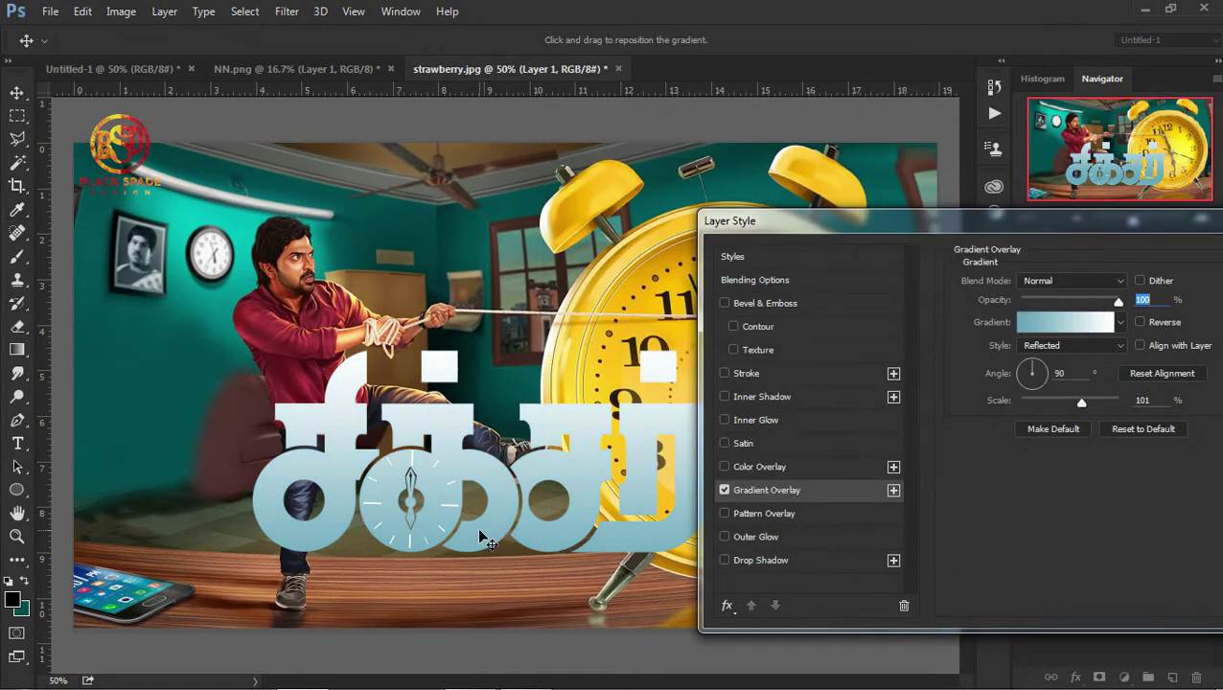
pyautogui.moveTo(482, 537); pyautogui.dragTo(635, 449)
pyautogui.click(1213, 244)
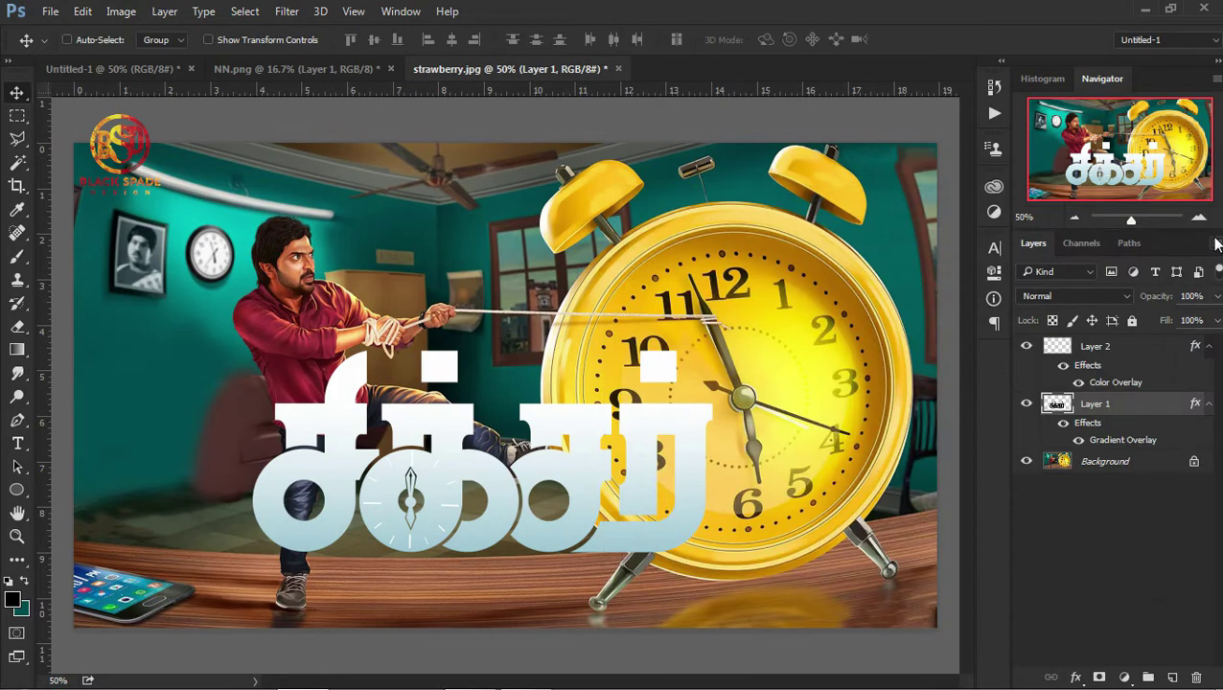
# - Give Layer 2 a cyan-to-white Gradient Overlay
pyautogui.doubleClick(1150, 347)
pyautogui.click(614, 396)
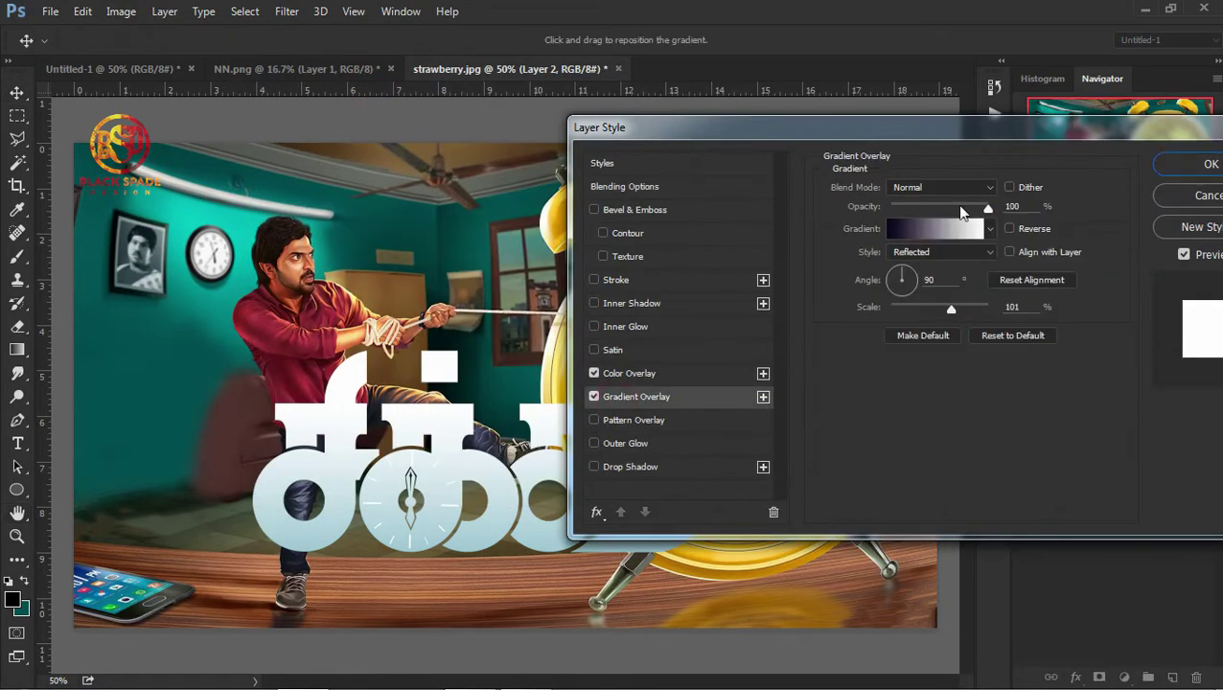
pyautogui.click(935, 228)
pyautogui.click(890, 164)
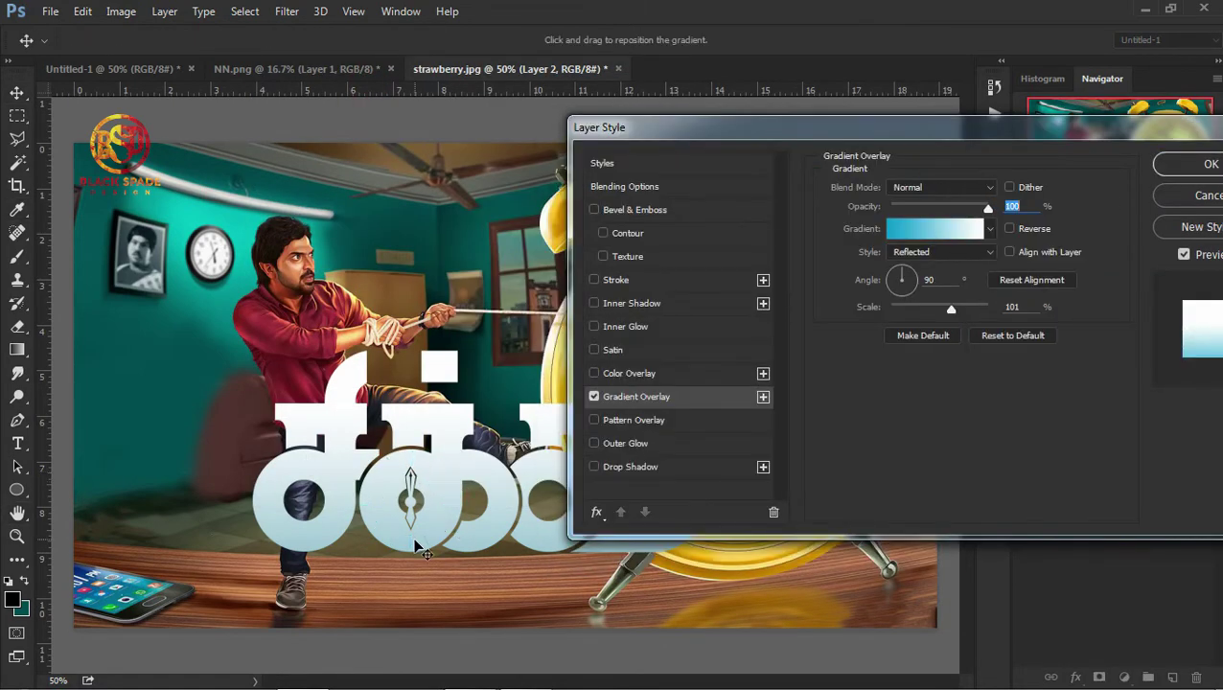
pyautogui.click(910, 228)
pyautogui.doubleClick(578, 444)
pyautogui.click(1008, 238)
pyautogui.click(905, 164)
pyautogui.click(1002, 167)
# - Merge the title layers into one Layer 2 and put it under Warp
pyautogui.rightClick(1097, 424)
pyautogui.click(844, 633)
pyautogui.hotkey('ctrl', 't')
pyautogui.rightClick(582, 428)
pyautogui.click(623, 275)
# - Warp the title into a perspective tilt and angle the PM label near the clock
pyautogui.moveTo(562, 556); pyautogui.dragTo(561, 527)
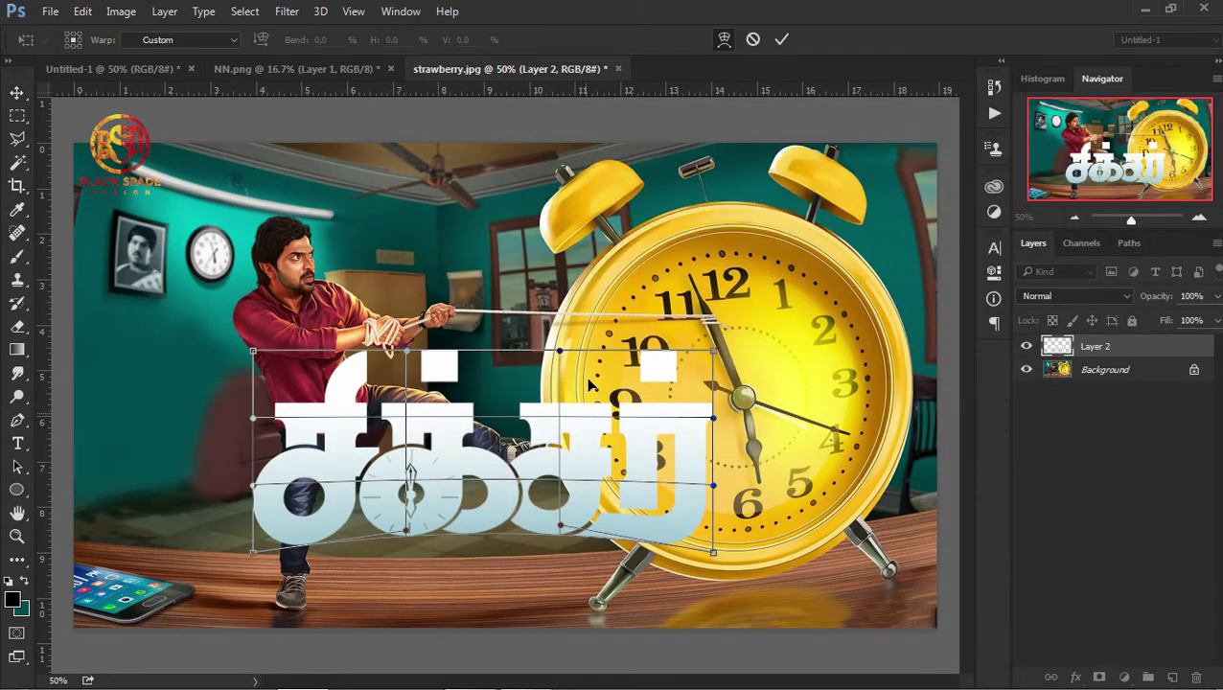
pyautogui.moveTo(252, 352); pyautogui.dragTo(242, 365)
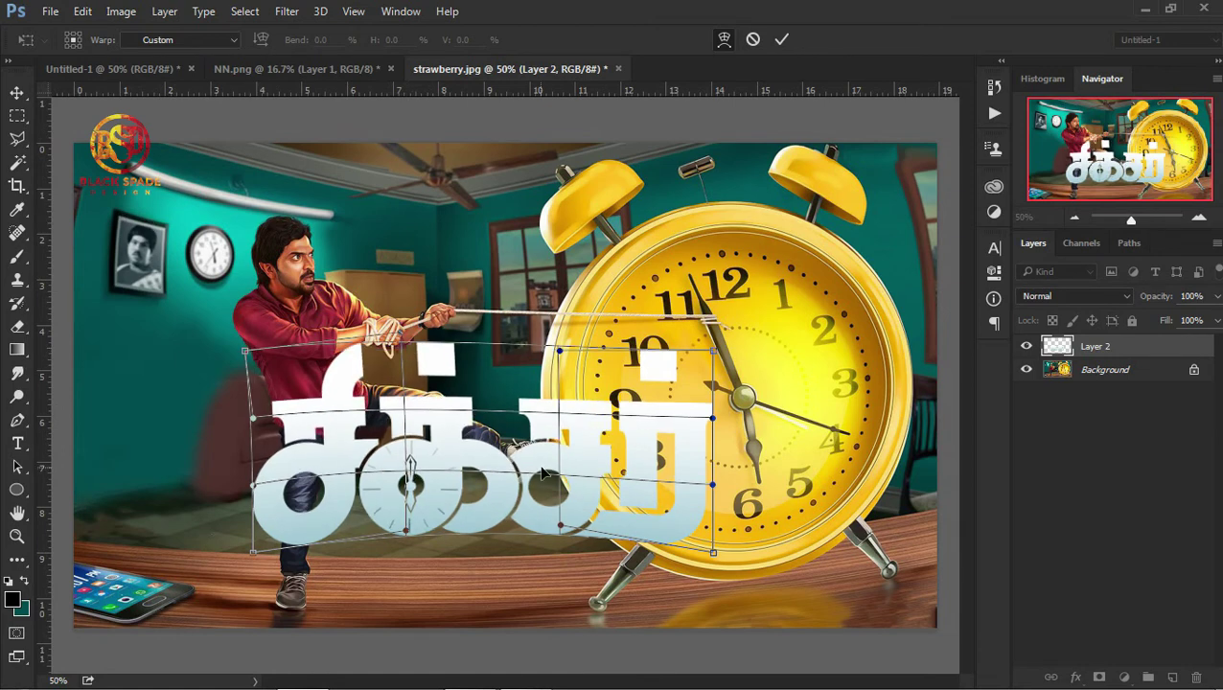
pyautogui.hotkey('ctrl', 't')
pyautogui.moveTo(584, 393); pyautogui.dragTo(665, 447)
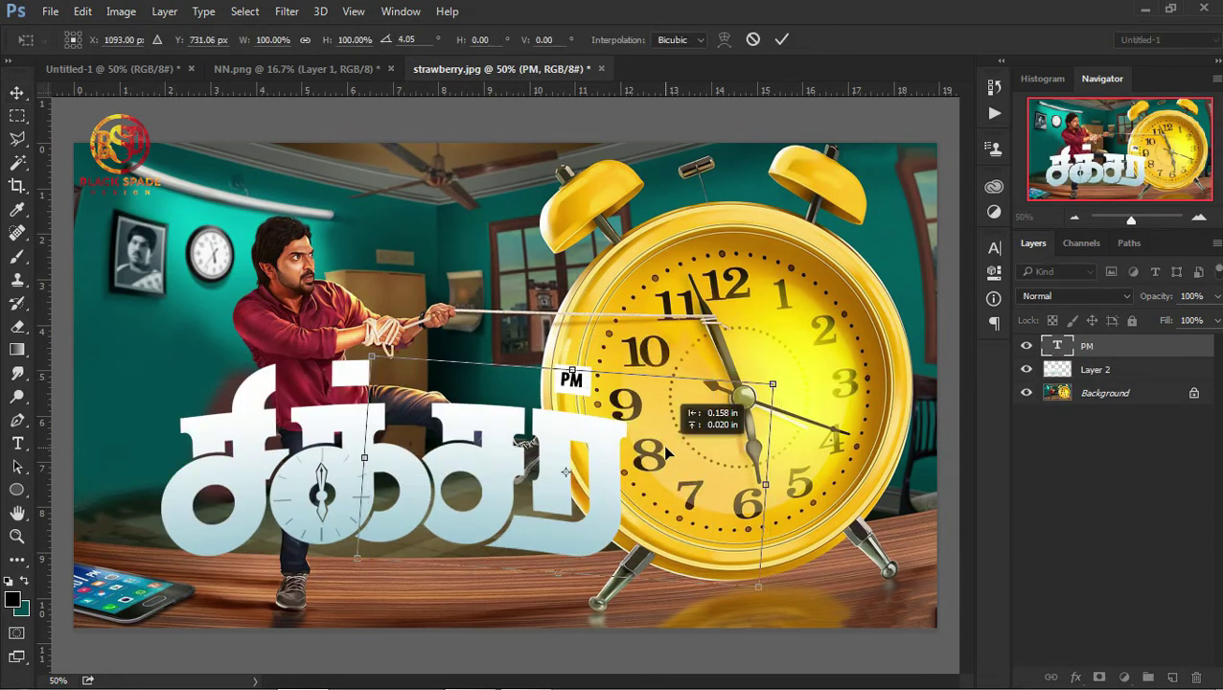
pyautogui.press('Return')
# - Merge the PM label with the title into one layer and launch Eye Candy
pyautogui.keyDown('shift'); pyautogui.click(1063, 372); pyautogui.keyUp('shift')
pyautogui.rightClick(1062, 372)
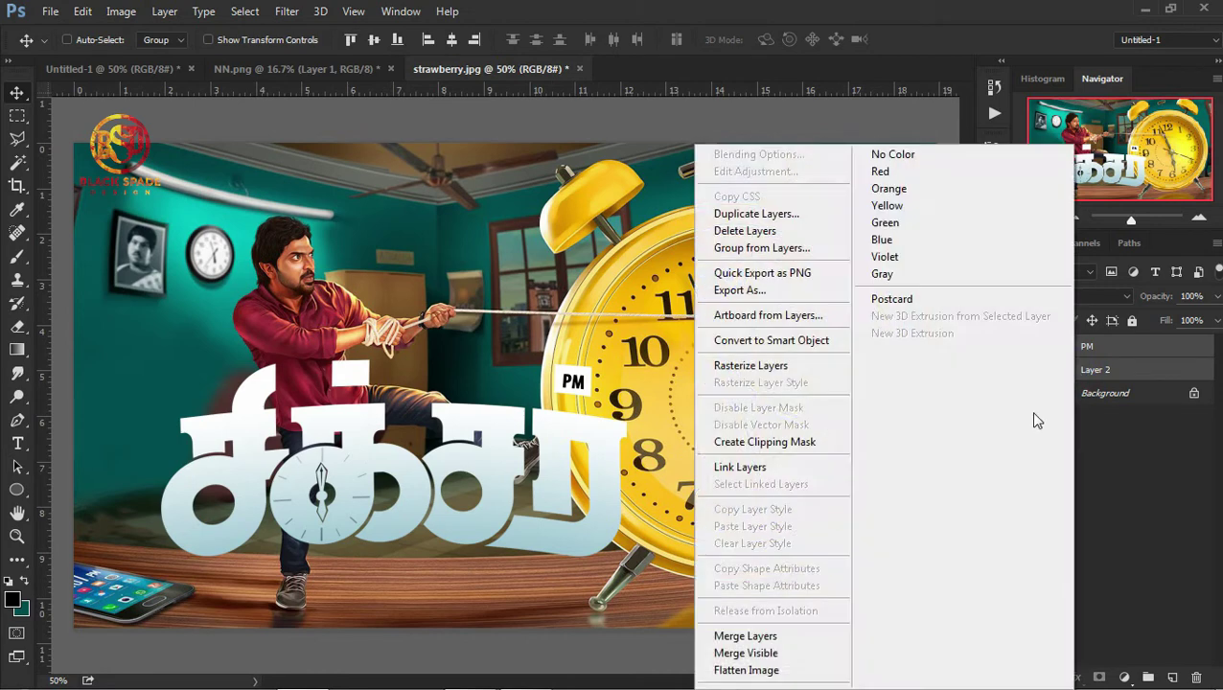
pyautogui.click(739, 637)
pyautogui.click(288, 12)
pyautogui.click(541, 467)
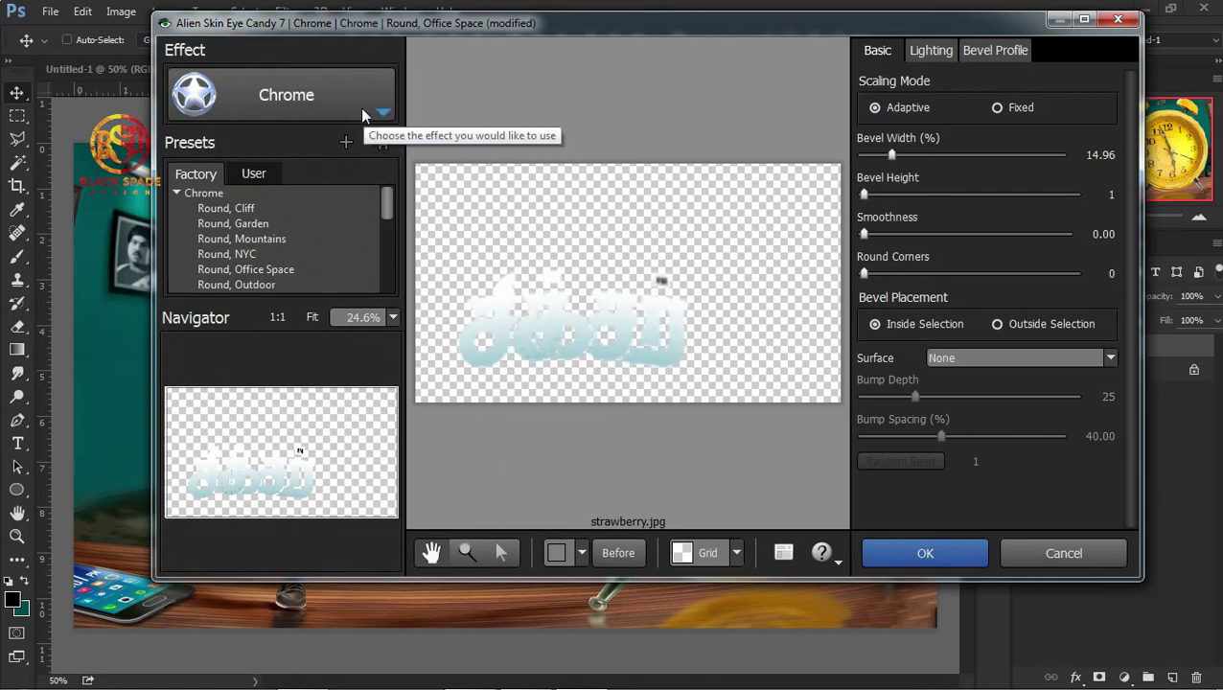
# - Choose the Extrude effect with direction 73 and distance 0.72
pyautogui.click(364, 108)
pyautogui.click(401, 278)
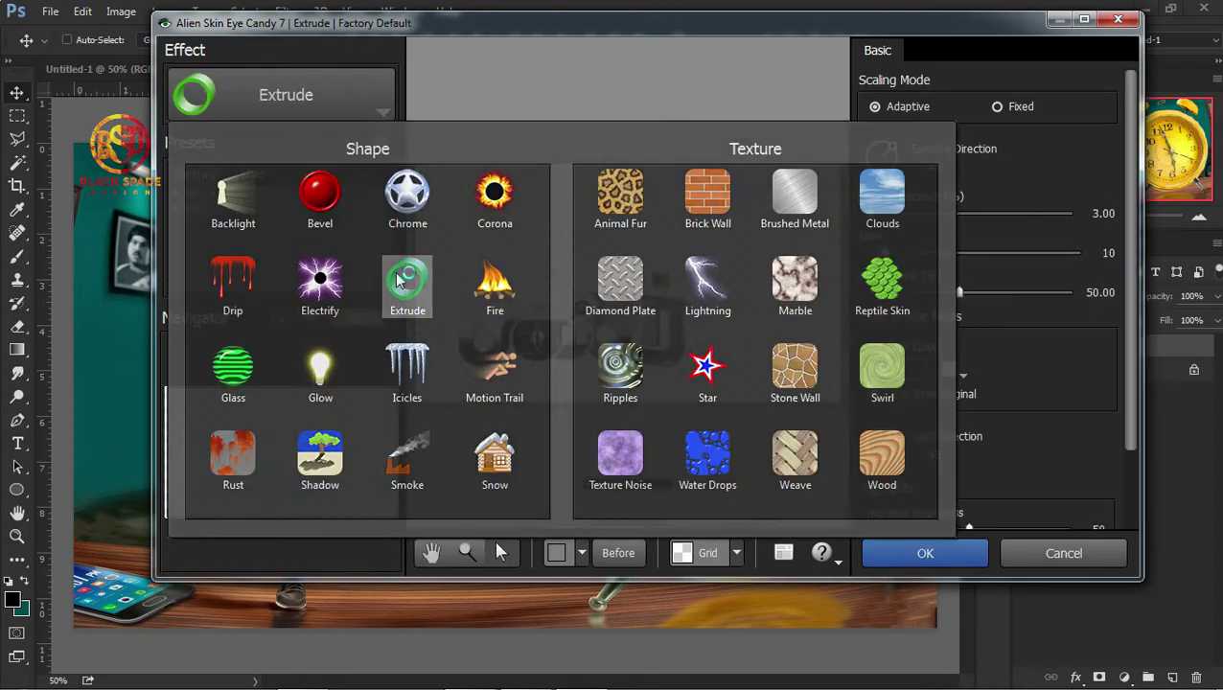
pyautogui.moveTo(579, 307); pyautogui.dragTo(578, 319)
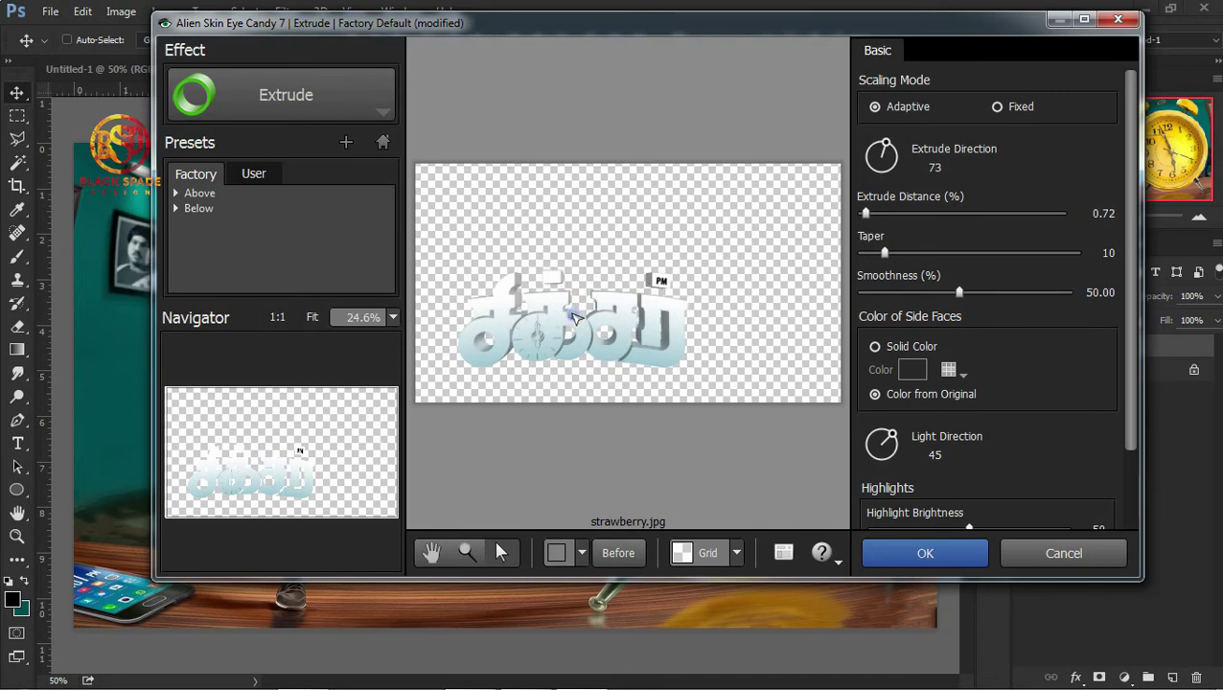
# - Make the extrusion's side faces solid dark teal and apply the effect
pyautogui.click(875, 347)
pyautogui.click(912, 370)
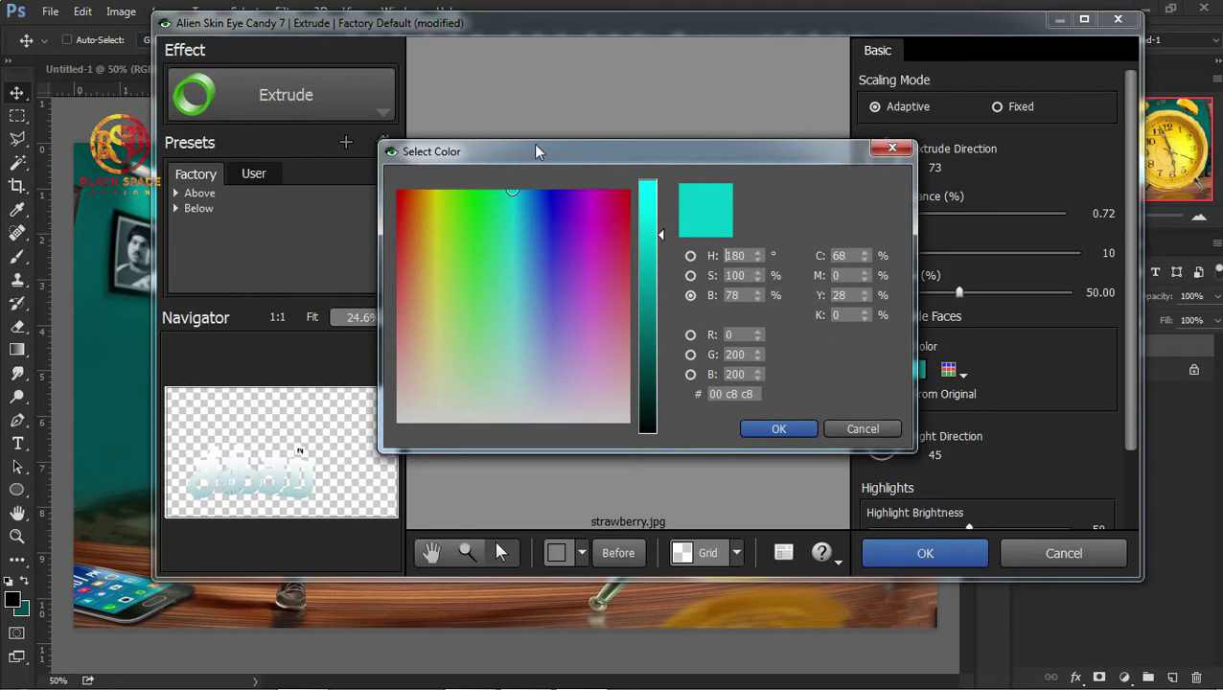
pyautogui.moveTo(533, 152); pyautogui.dragTo(786, 210)
pyautogui.moveTo(912, 340)
pyautogui.mouseDown()
pyautogui.moveTo(908, 287)
pyautogui.moveTo(911, 331)
pyautogui.mouseUp()
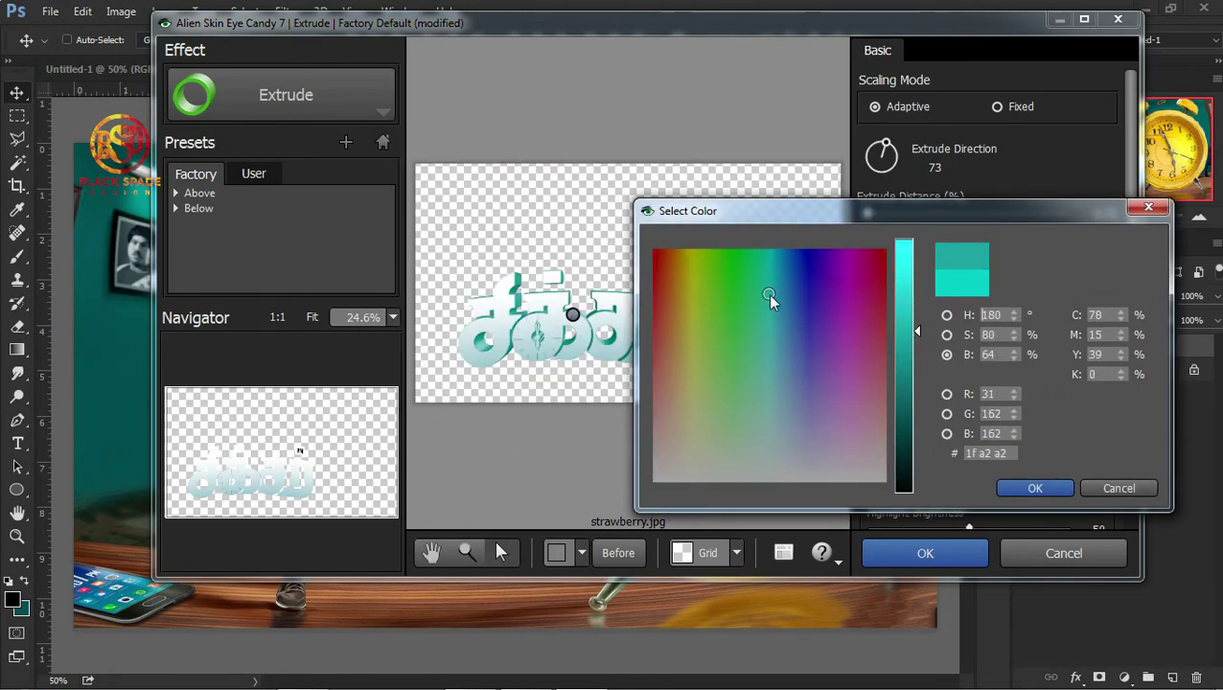
pyautogui.click(1033, 487)
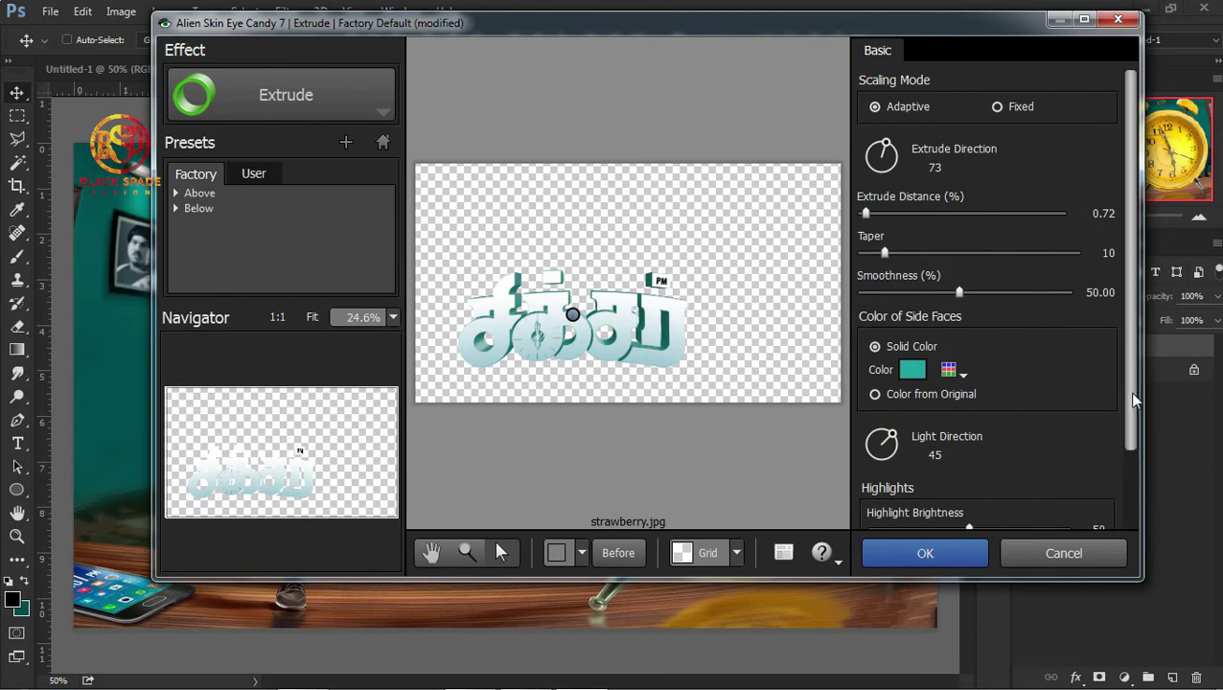
pyautogui.scroll(-2, 972, 443)
pyautogui.click(944, 548)
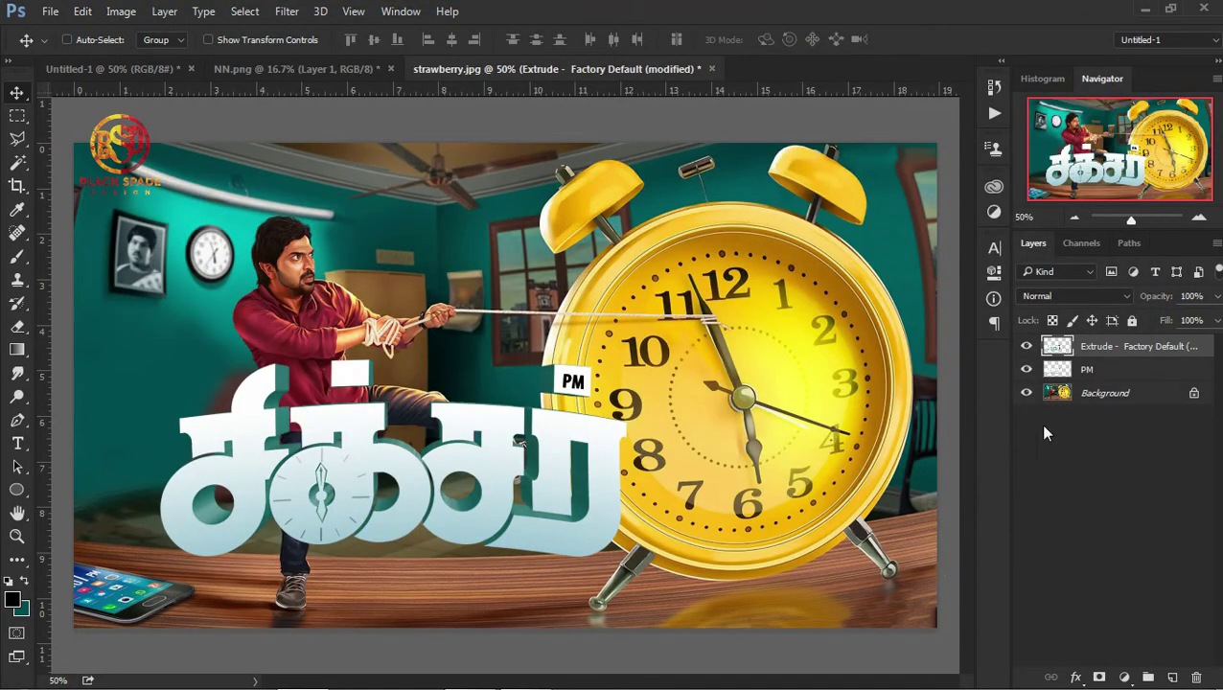
# - Paint within the extruded title's selection at 73% brush opacity, then merge it into PM
pyautogui.keyDown('ctrl'); pyautogui.click(1059, 347); pyautogui.keyUp('ctrl')
pyautogui.press('b')
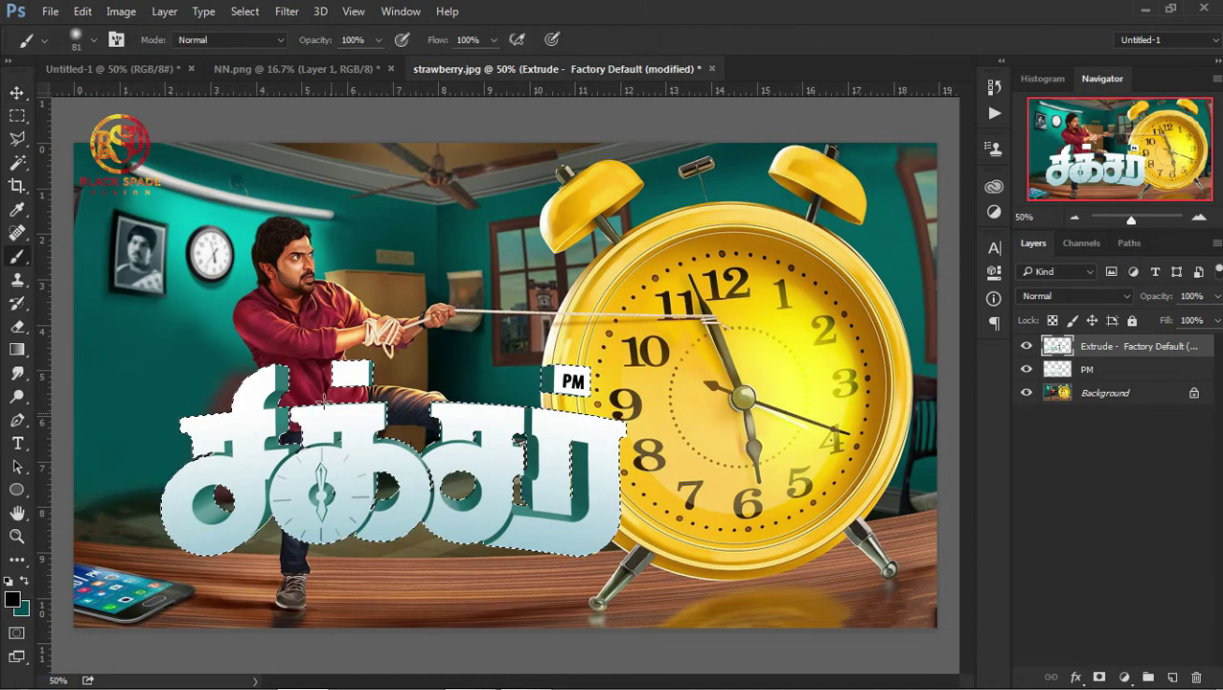
pyautogui.hotkey('ctrl', '[')
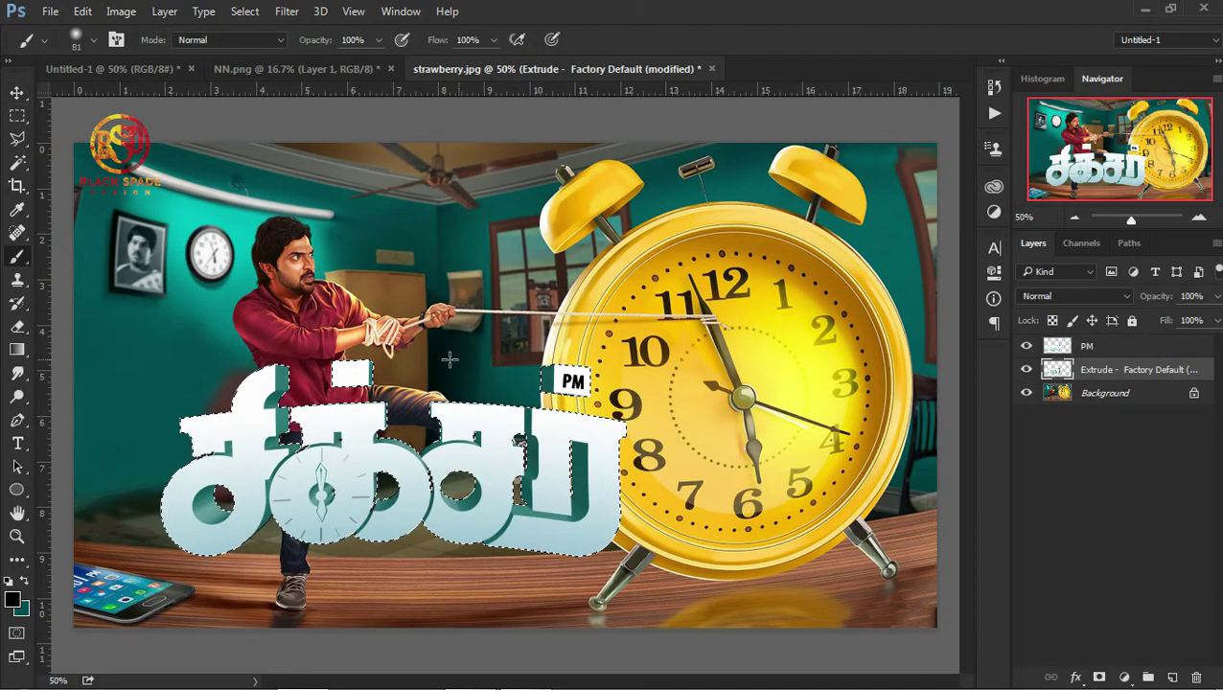
pyautogui.press('7')
pyautogui.press('3')
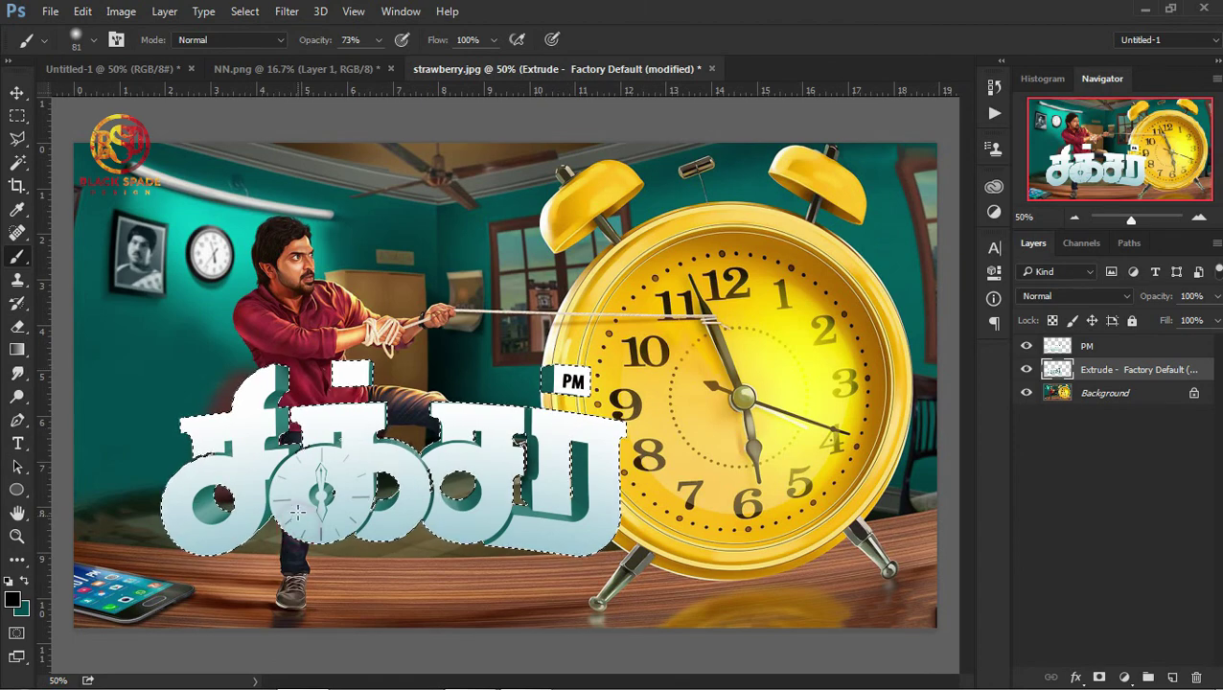
pyautogui.click(244, 11)
pyautogui.click(292, 48)
pyautogui.hotkey('ctrl', 'e')
# - Shrink the 3D title to about 78% and move it toward the poster's left edge
pyautogui.press('v')
pyautogui.hotkey('ctrl', 't')
pyautogui.moveTo(625, 556); pyautogui.dragTo(407, 472)
pyautogui.press('Return')
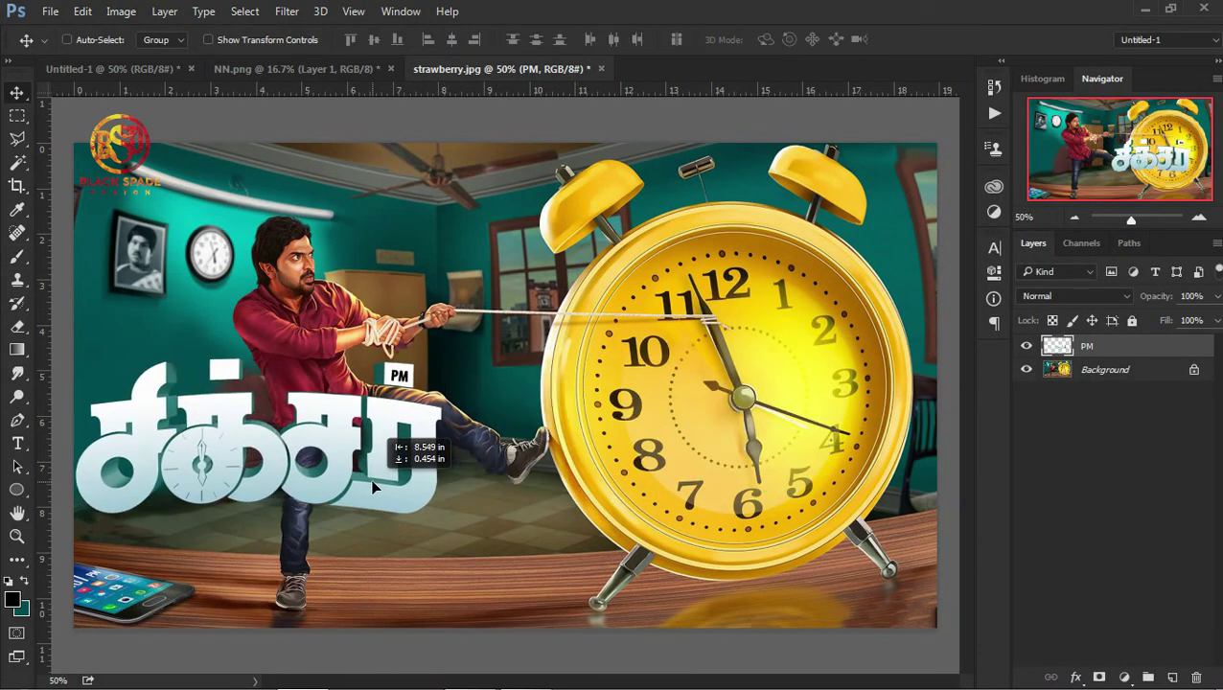